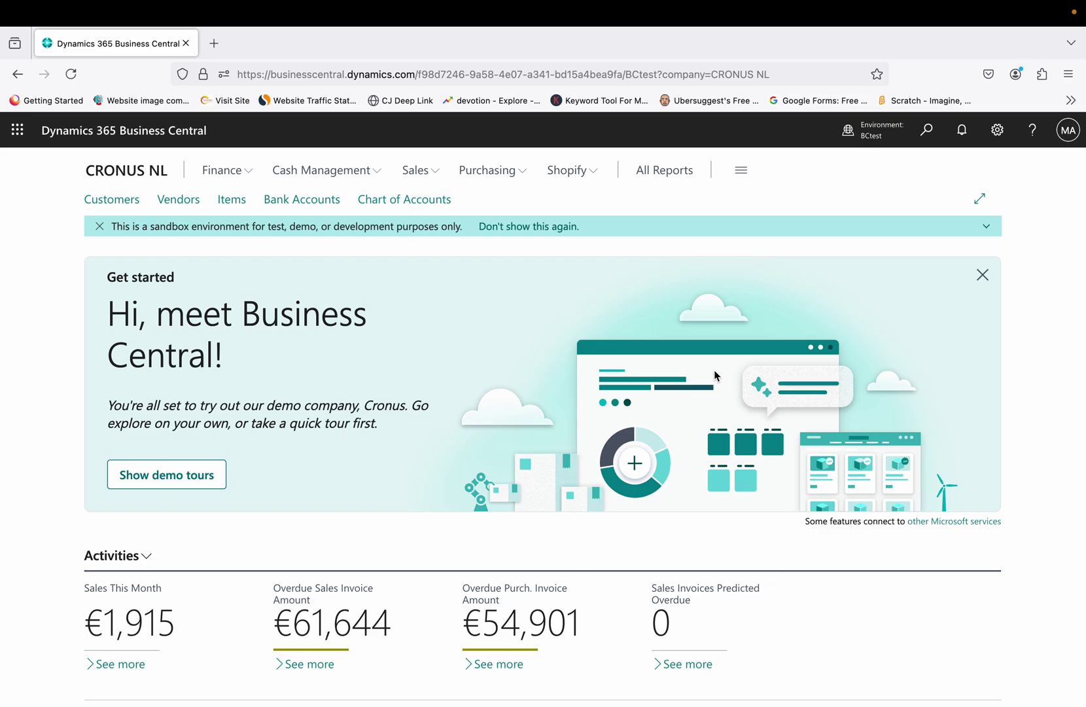
Step: Search for "configurat", open the Configuration Packages list and expand it to the wide layout
click(925, 134)
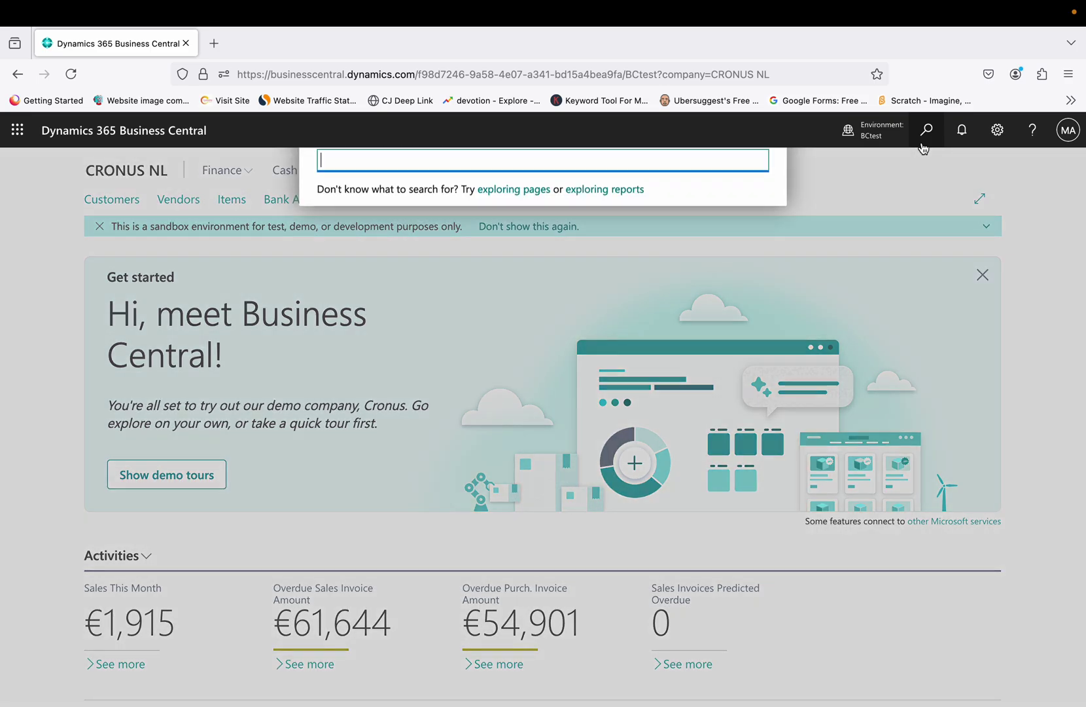
text(co)
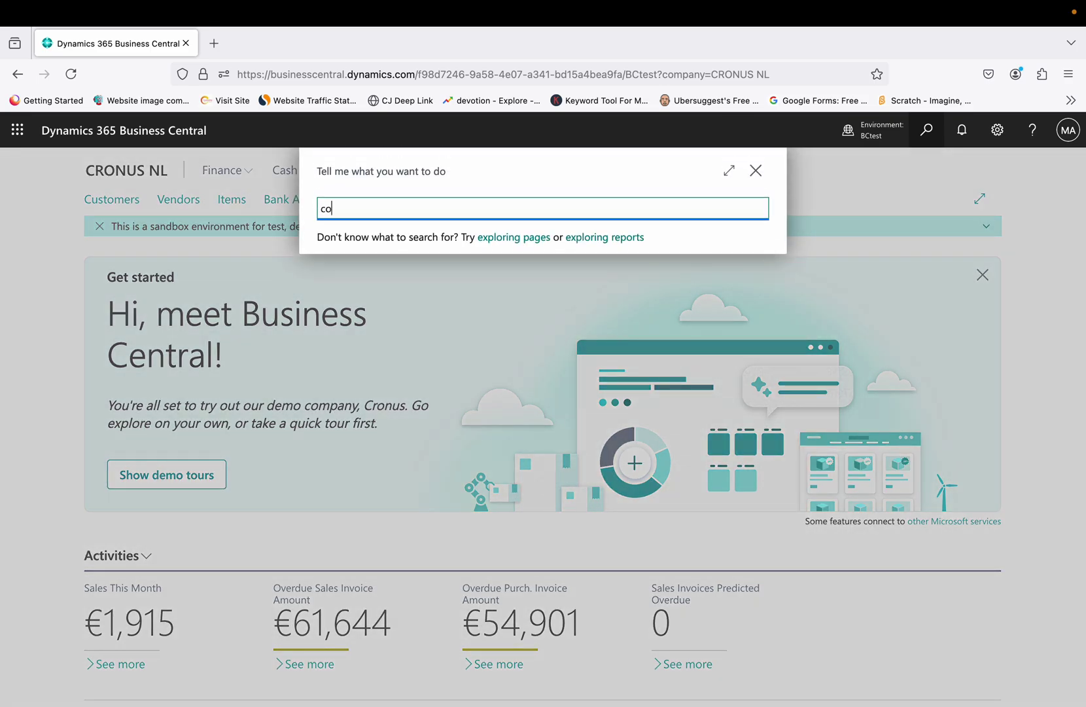
text(nfigurat)
key(Down)
key(Down)
key(Down)
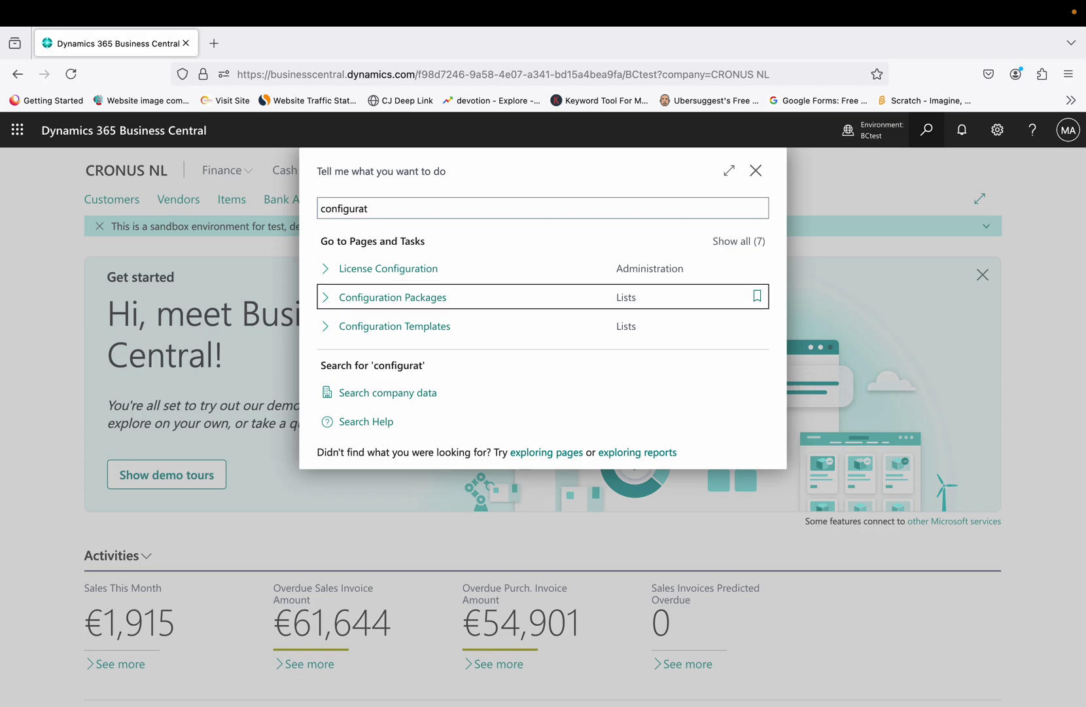
key(Return)
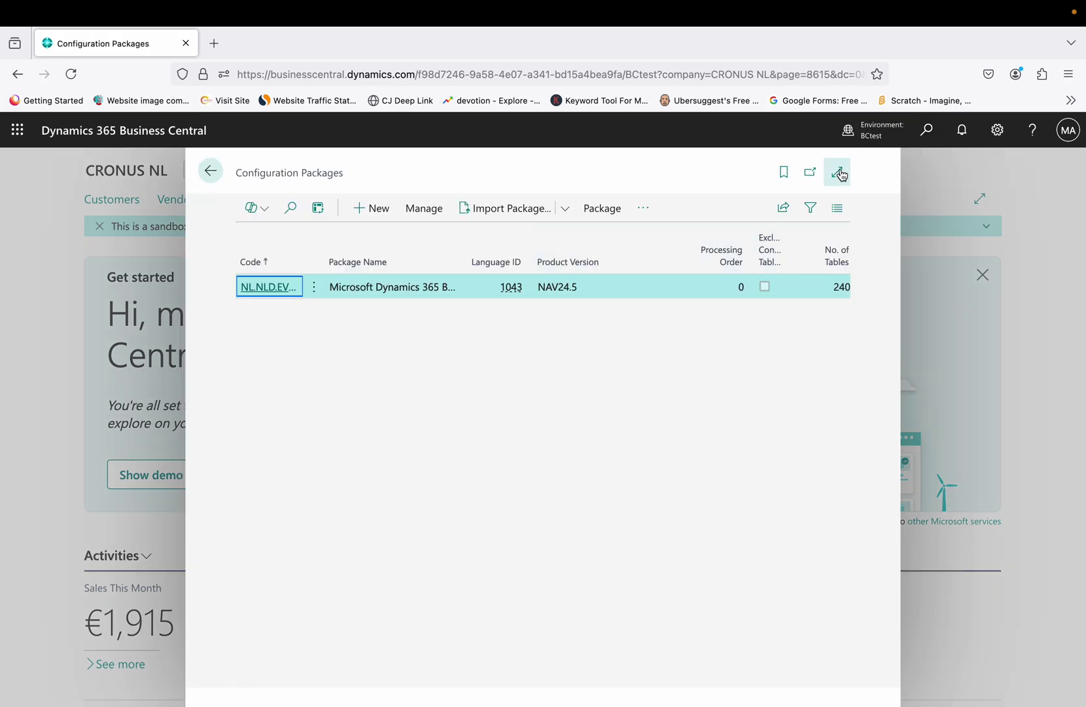
click(840, 172)
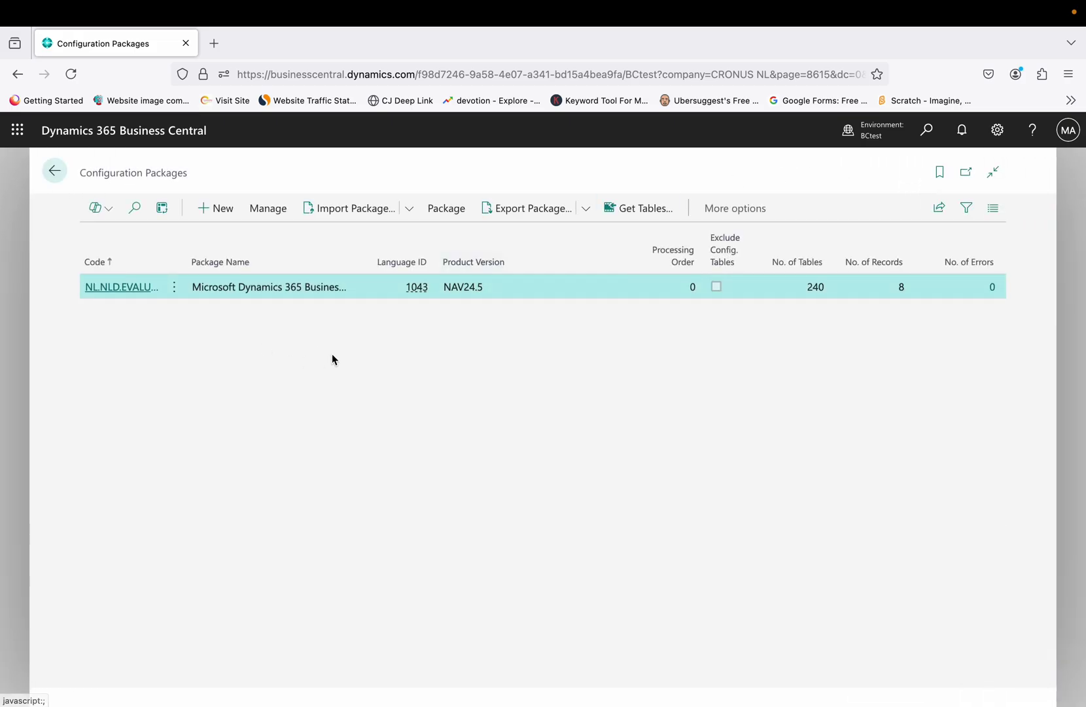
Step: Examine the tables and their settings in the NL.NLD.EVALUATION configuration package, and return to the package list
click(124, 286)
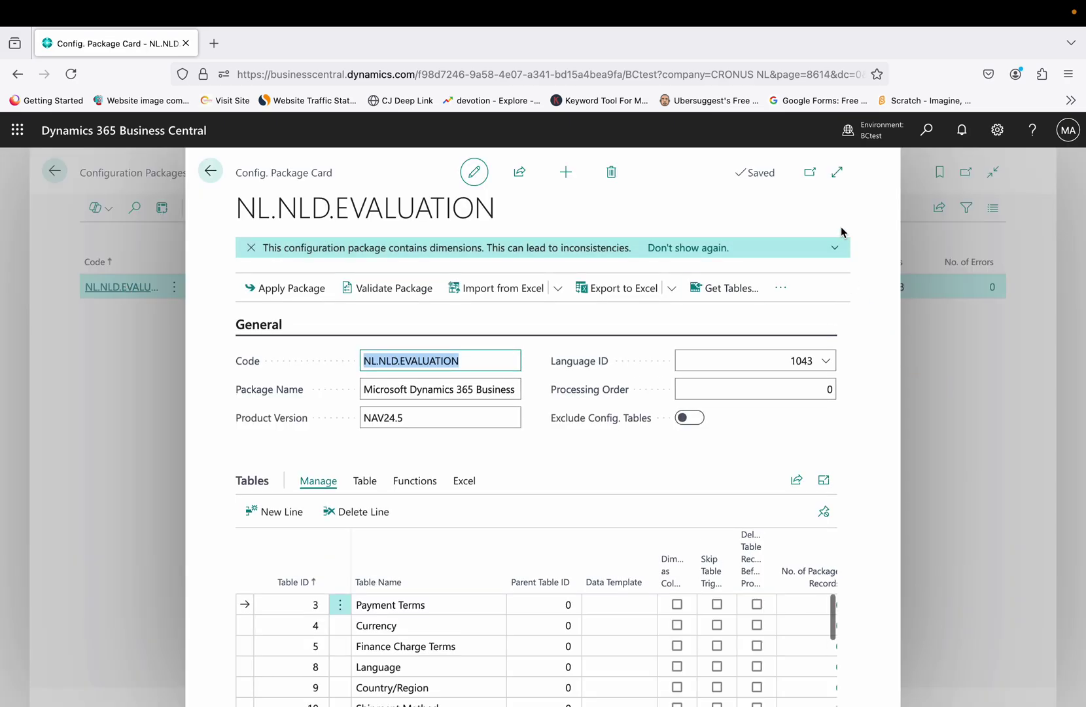
scroll(752, 512, down, 5)
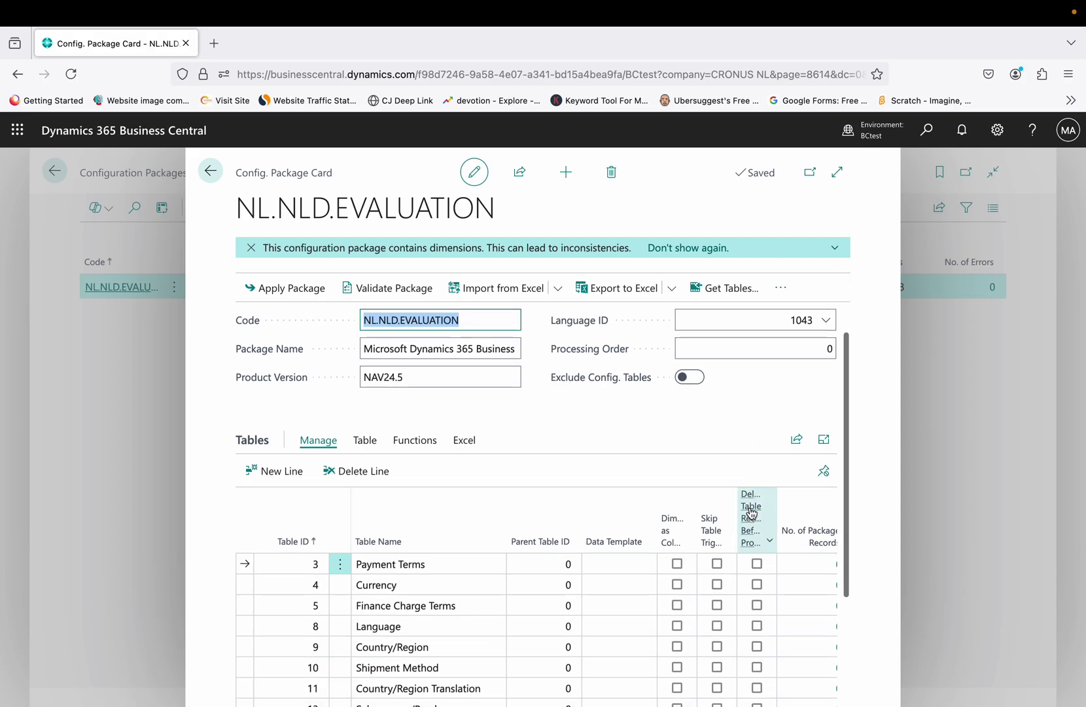
scroll(751, 512, down, 8)
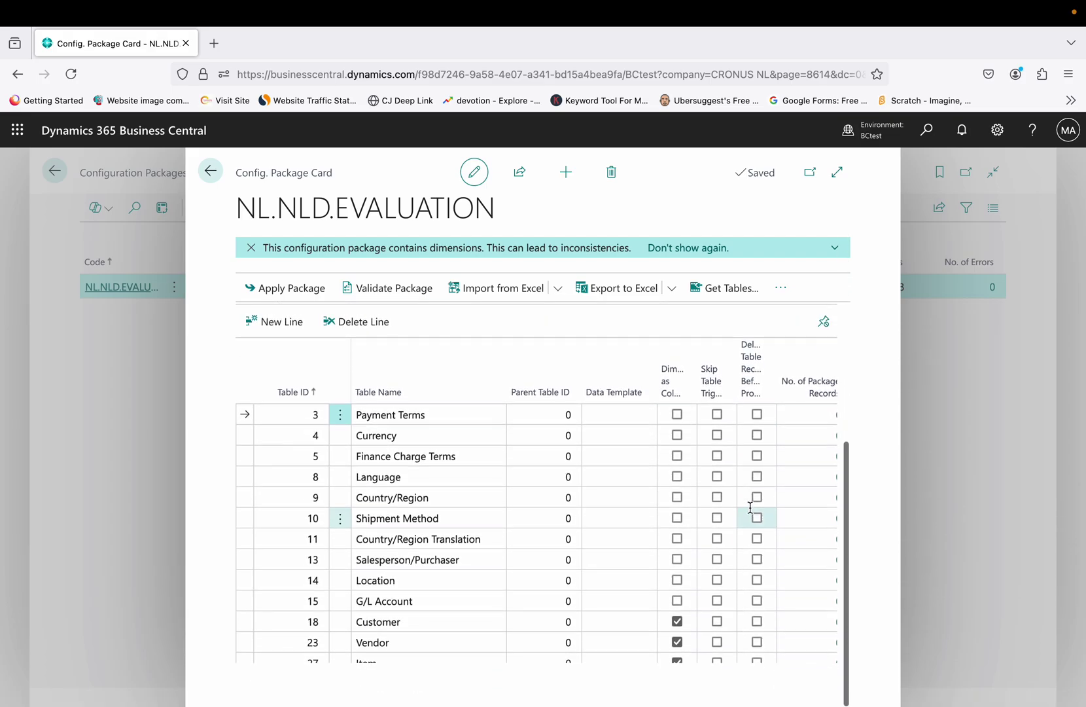
scroll(750, 506, down, 4)
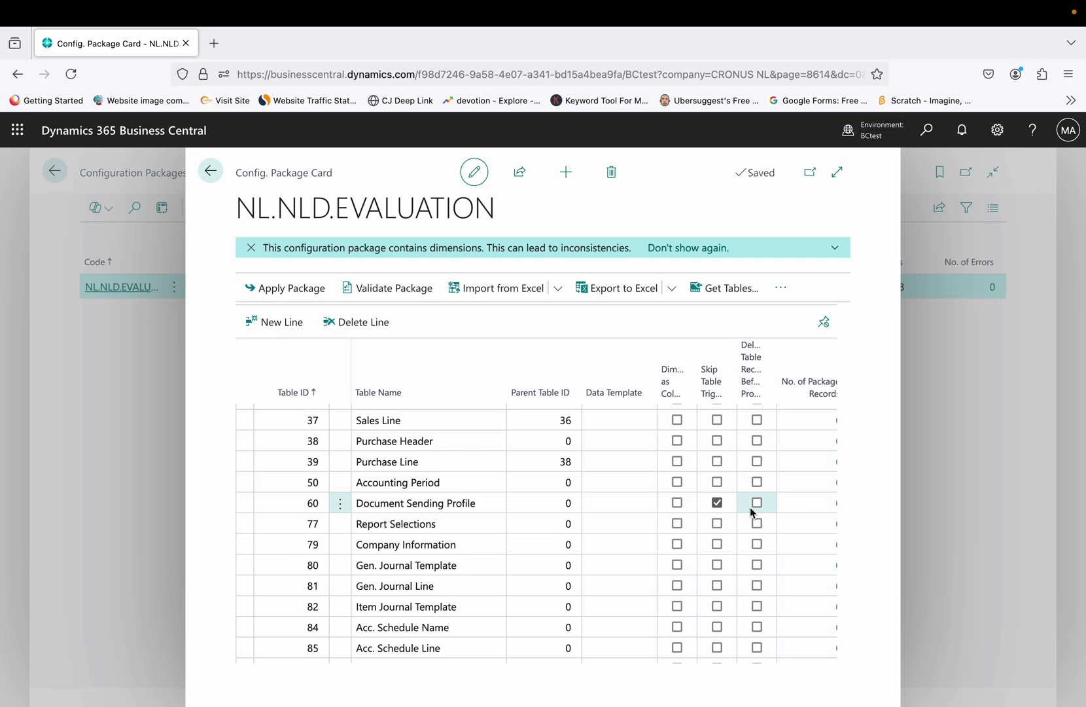
scroll(750, 507, up, 1)
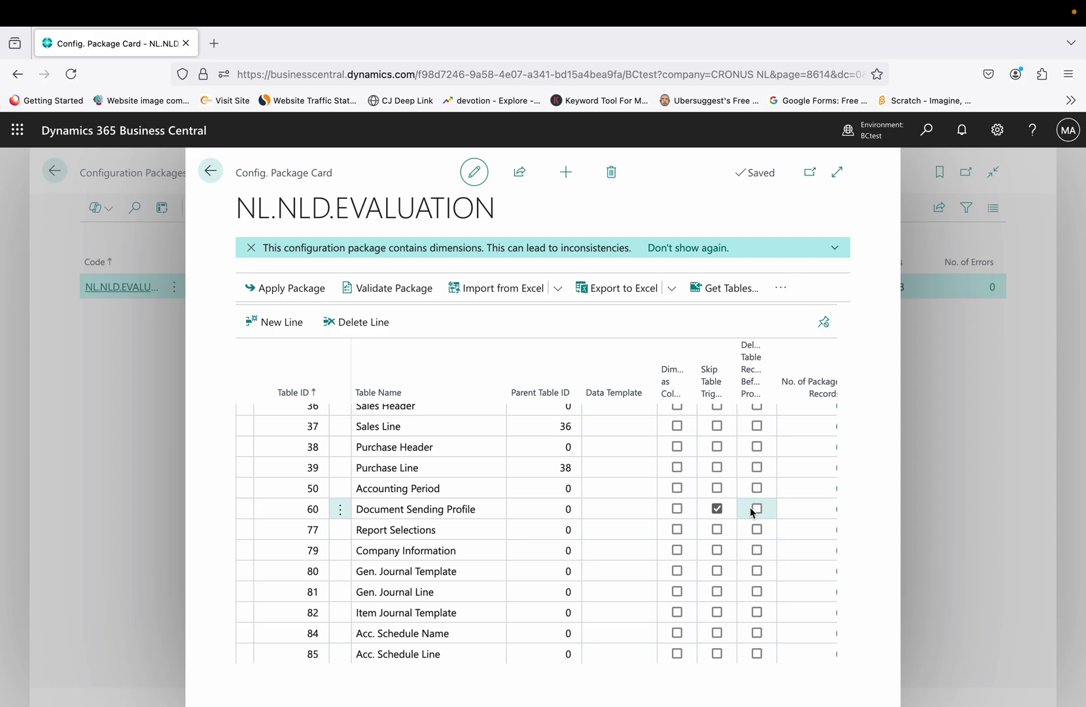
scroll(750, 506, up, 1)
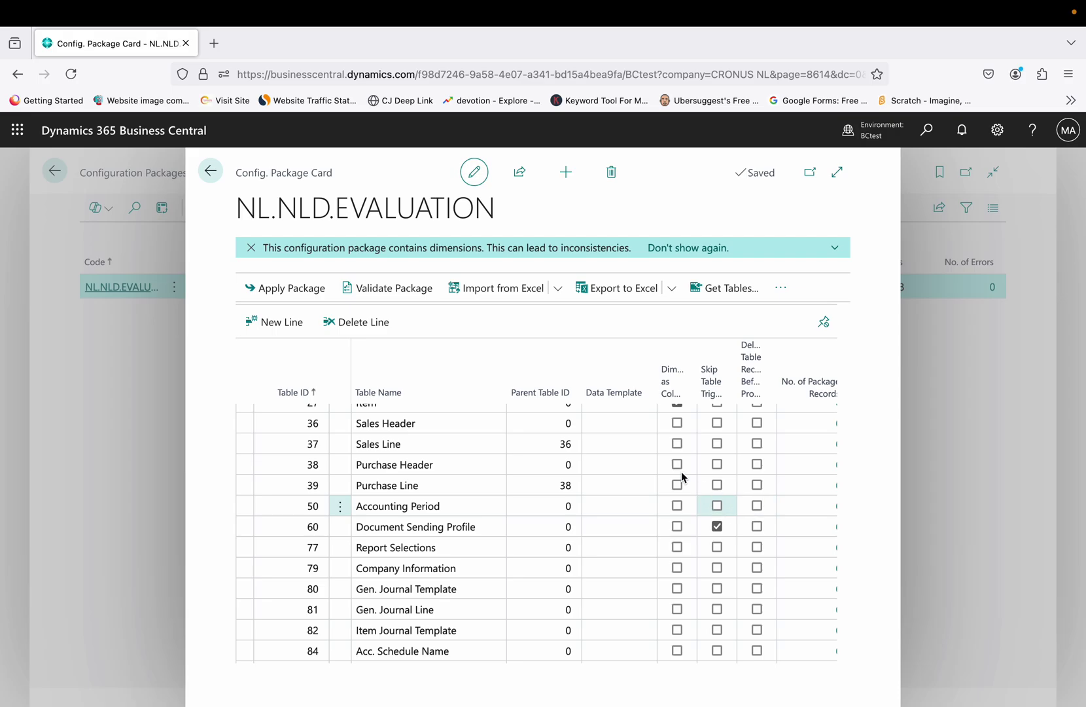
click(524, 405)
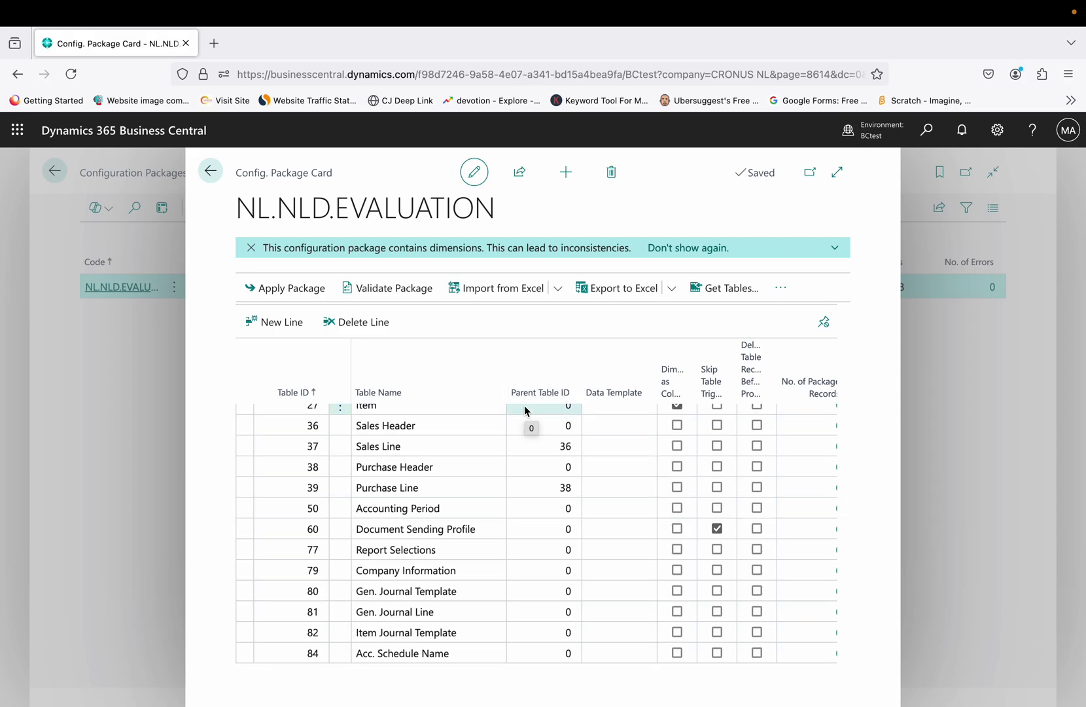
scroll(499, 430, up, 3)
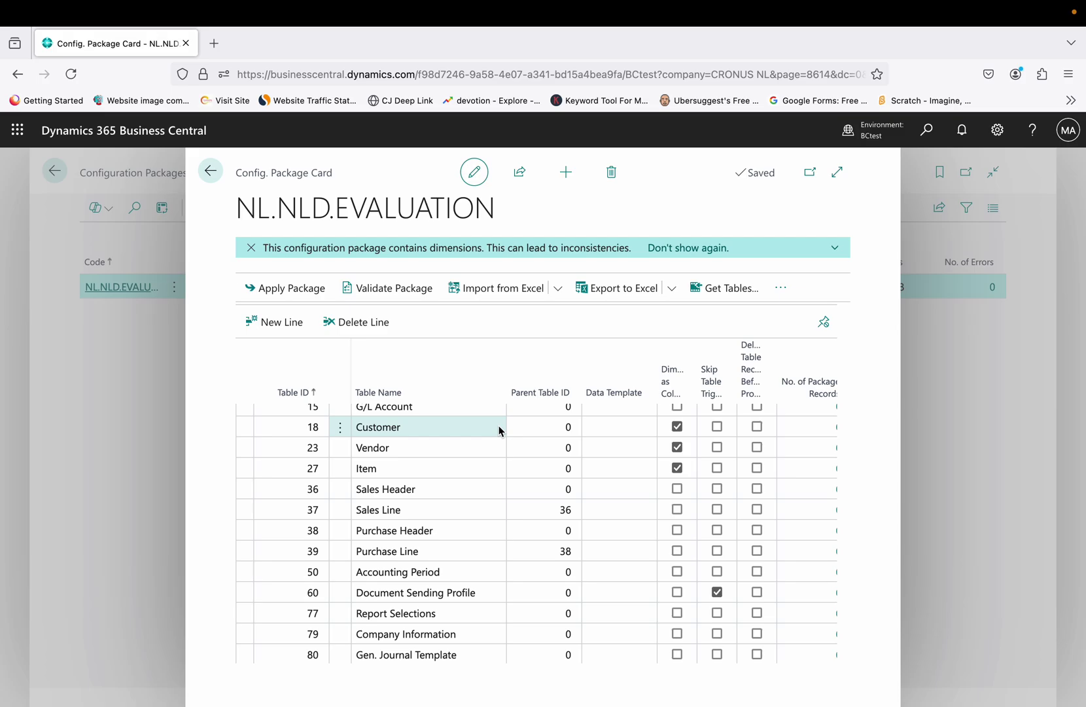
click(211, 172)
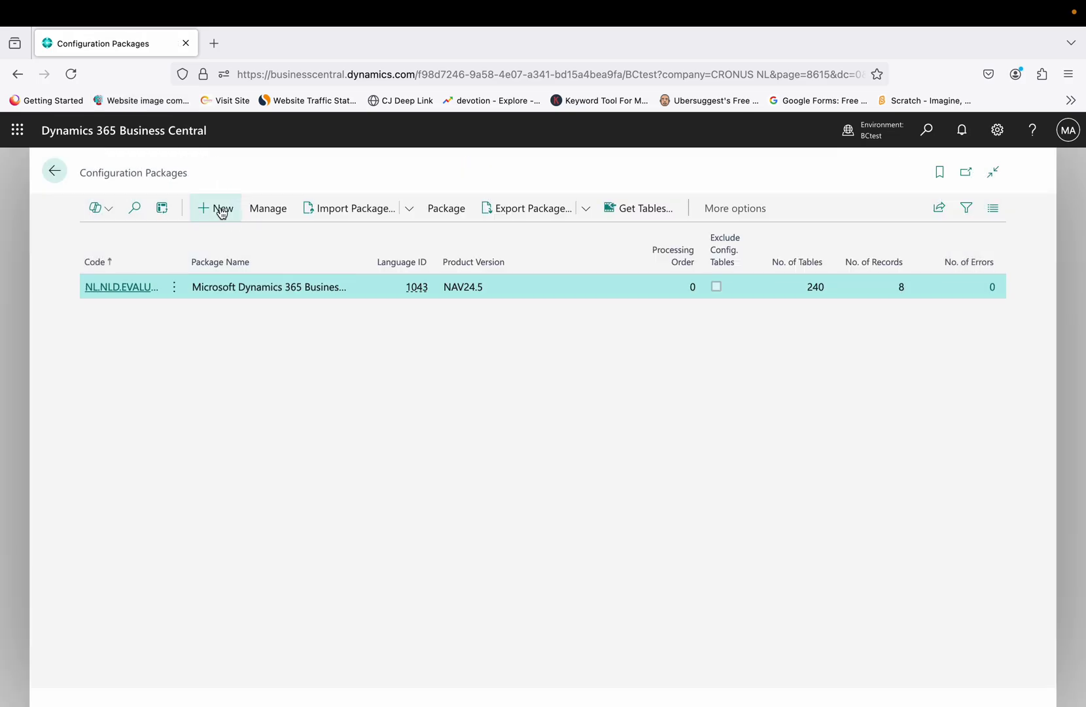
Step: Create a new configuration package with code PO DATA and package name Purchase Order Data
click(222, 211)
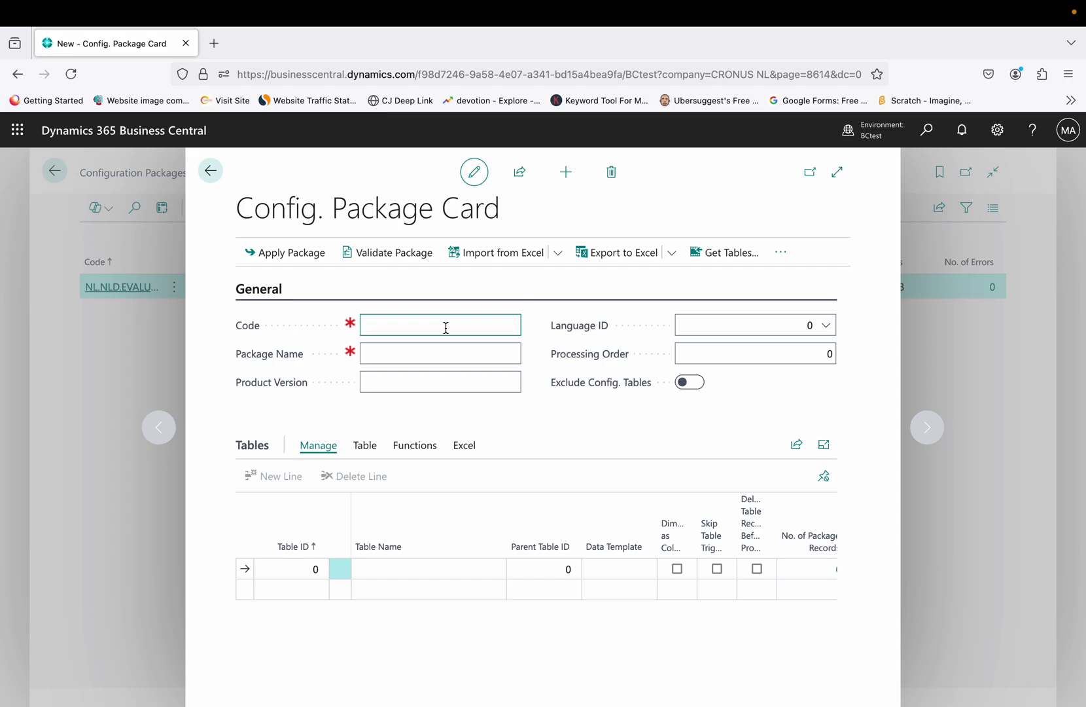
text(PO Dat)
key(BackSpace)
key(BackSpace)
text(ata)
key(Tab)
text(Pu)
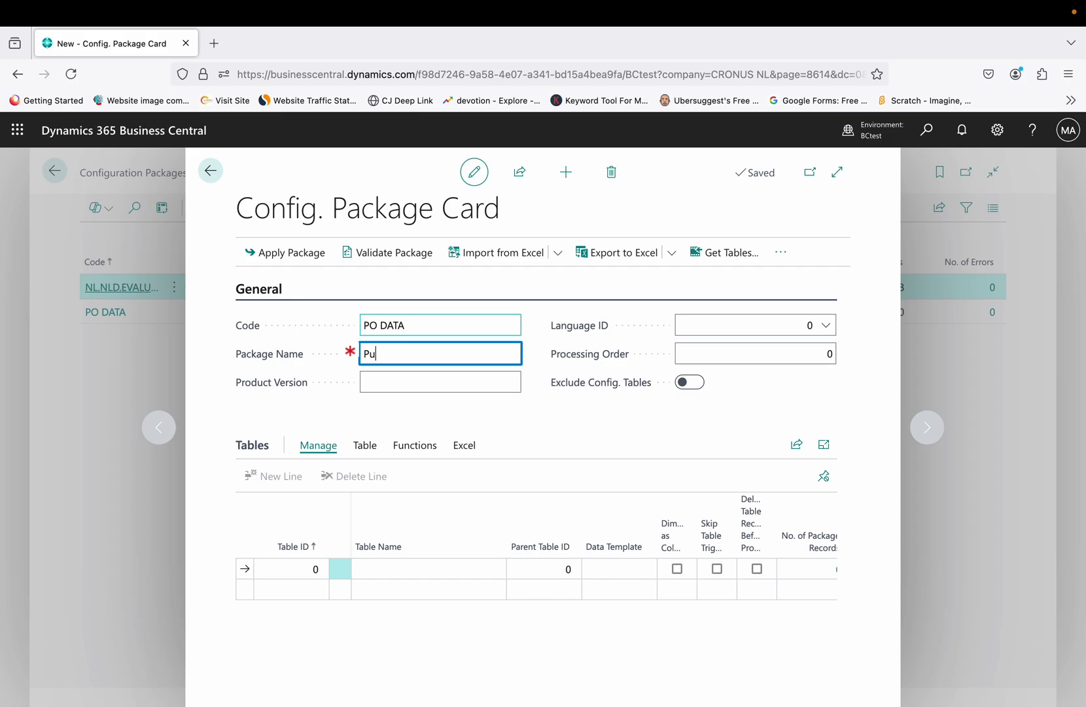
text(rchase Order Data)
key(Tab)
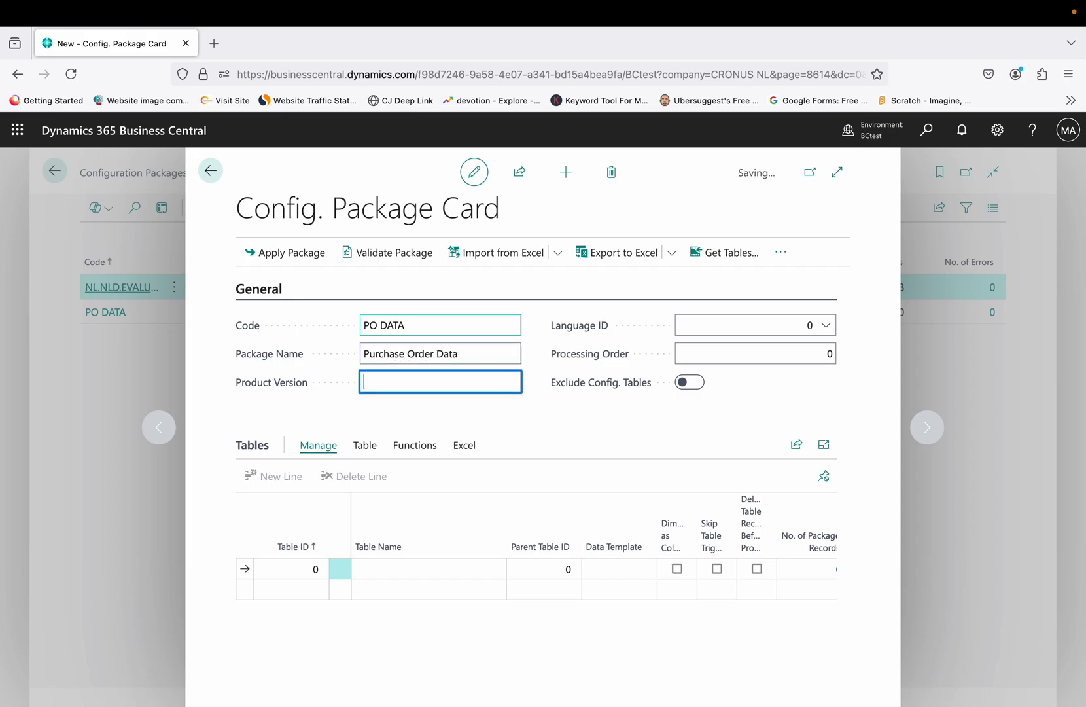
Step: Set the product version to 25.0 and the language to English (United States), turn on Exclude Config. Tables, and widen the card
text(25.0)
click(796, 328)
text(english)
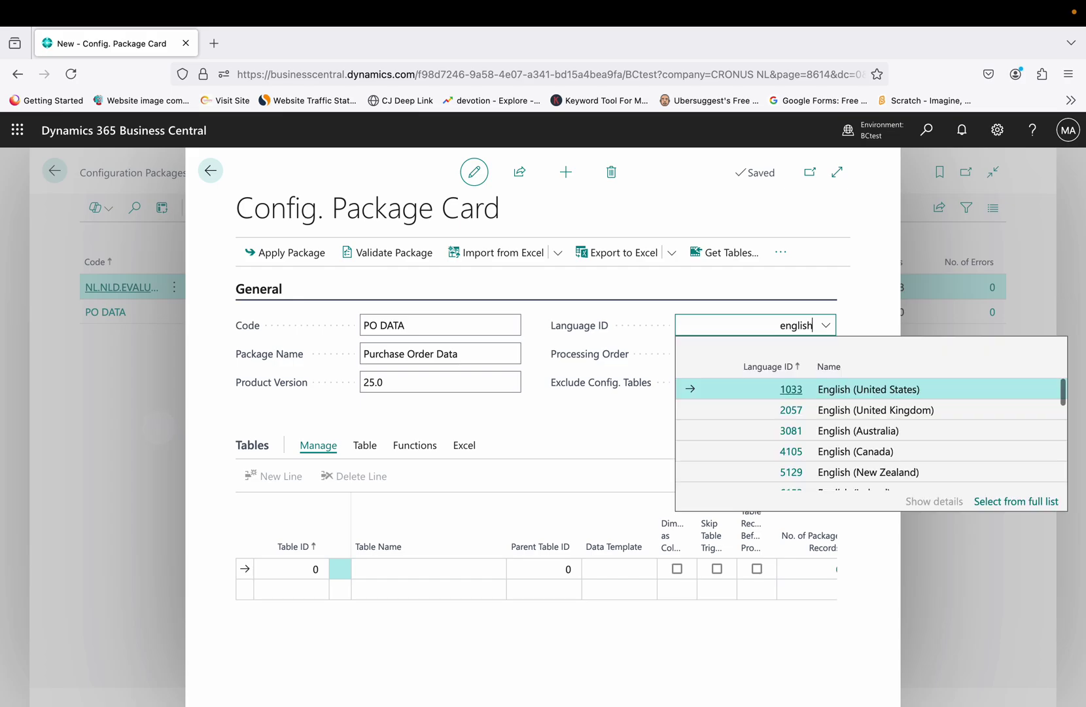
key(Tab)
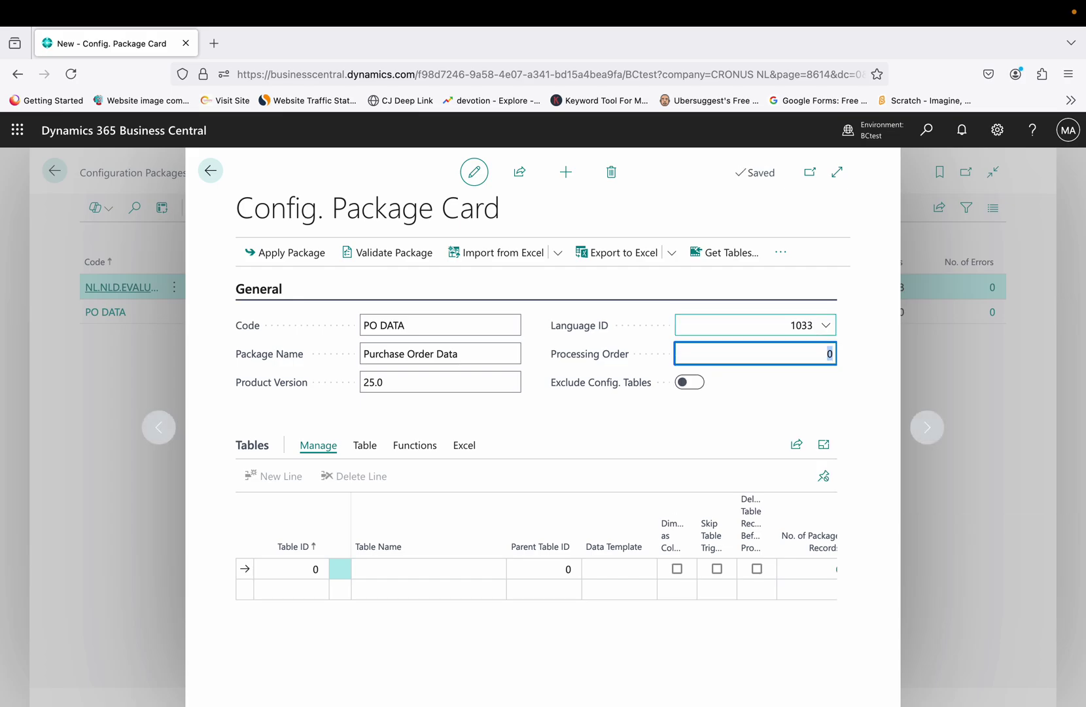
click(700, 388)
click(837, 181)
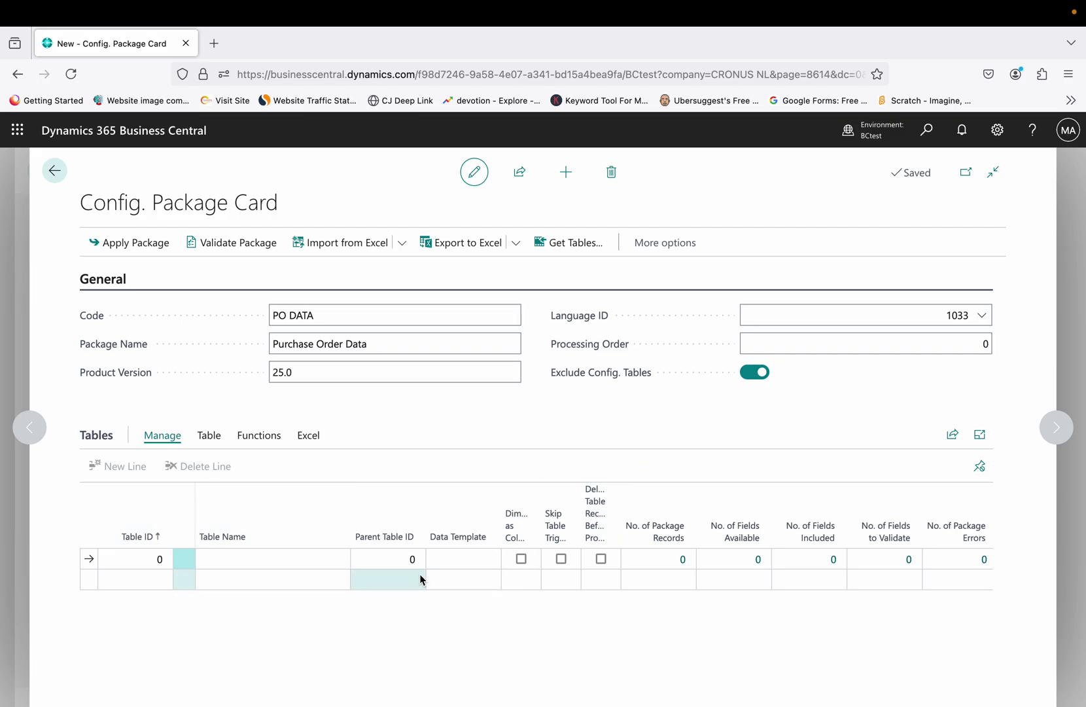
Step: Add table 38 (Purchase Header) to the package and decline checking the fields with several related tables
click(155, 561)
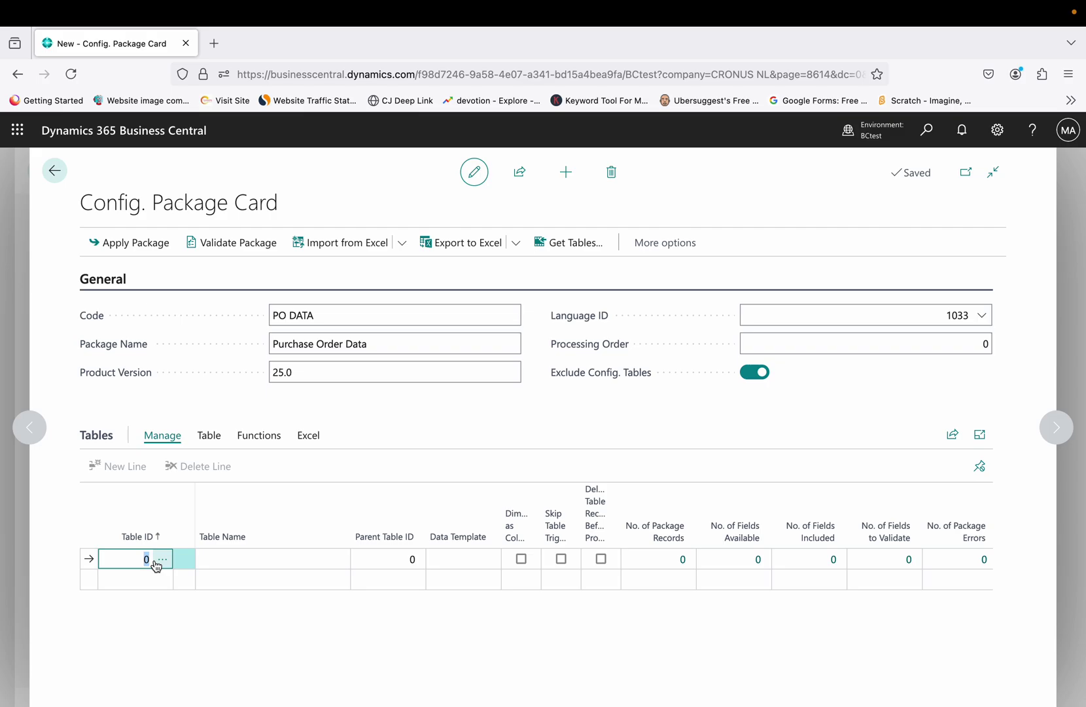
text(38)
key(Tab)
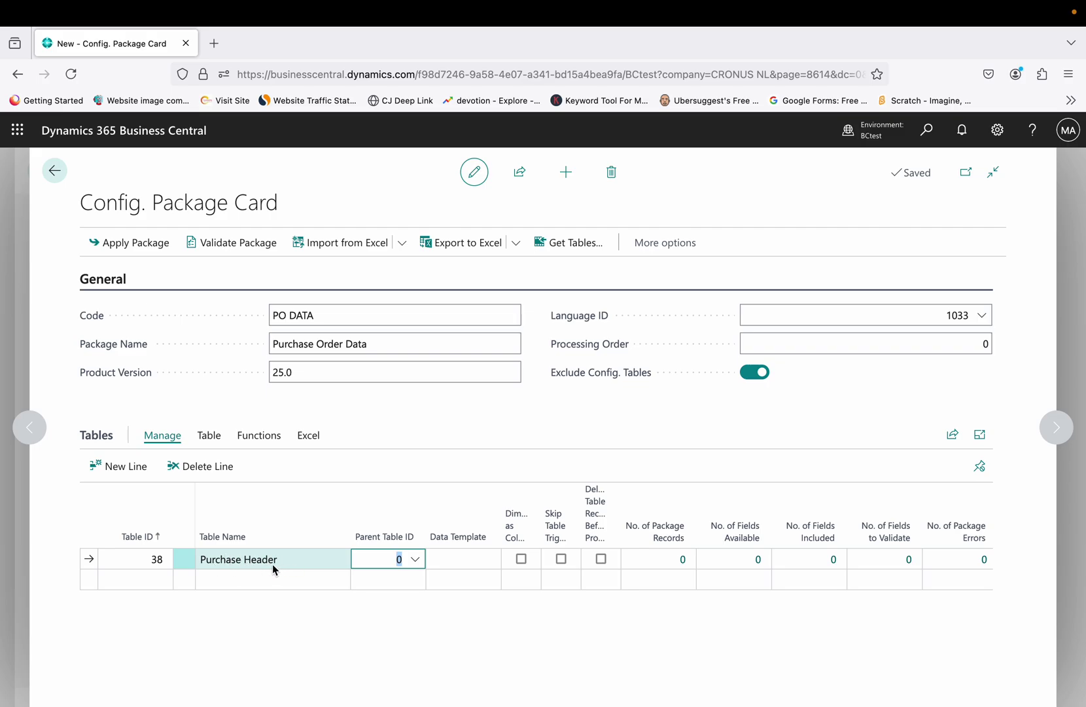
click(170, 581)
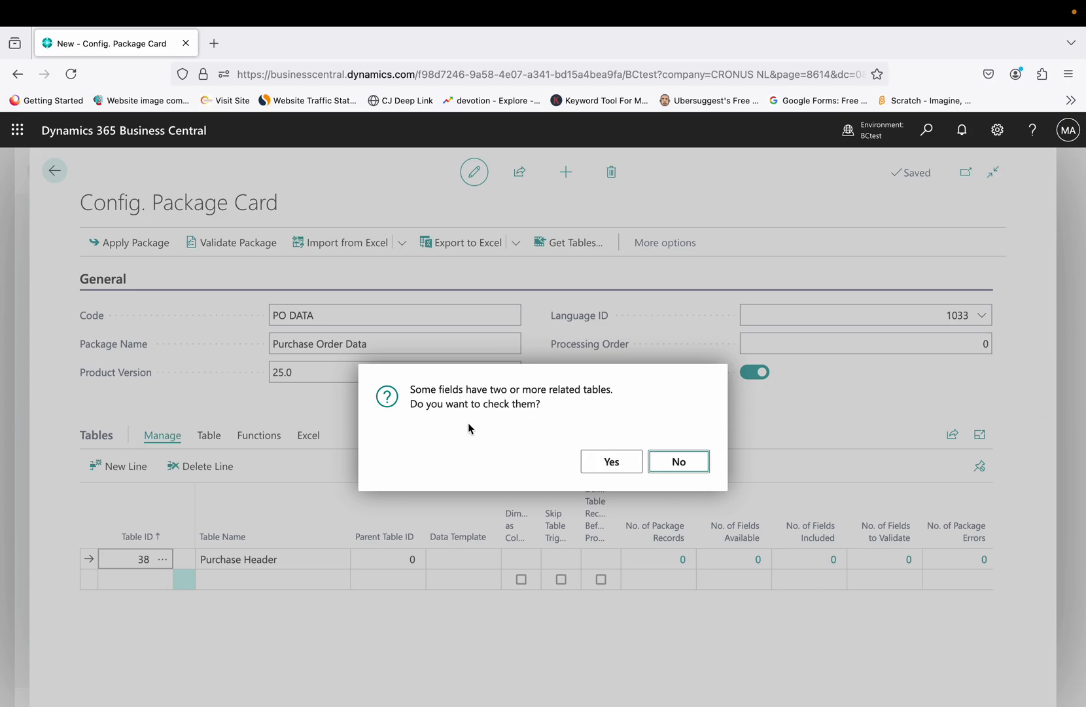
click(672, 463)
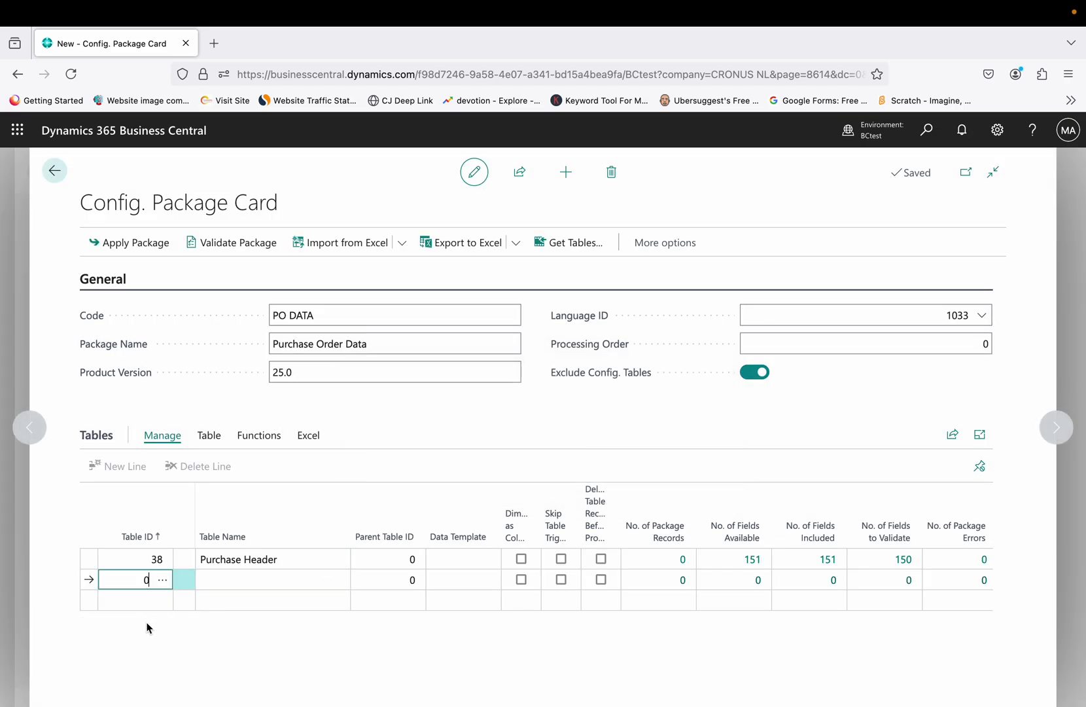
Step: Add table 39 (Purchase Line) to the package with 38 as its parent table ID
key(BackSpace)
text(39)
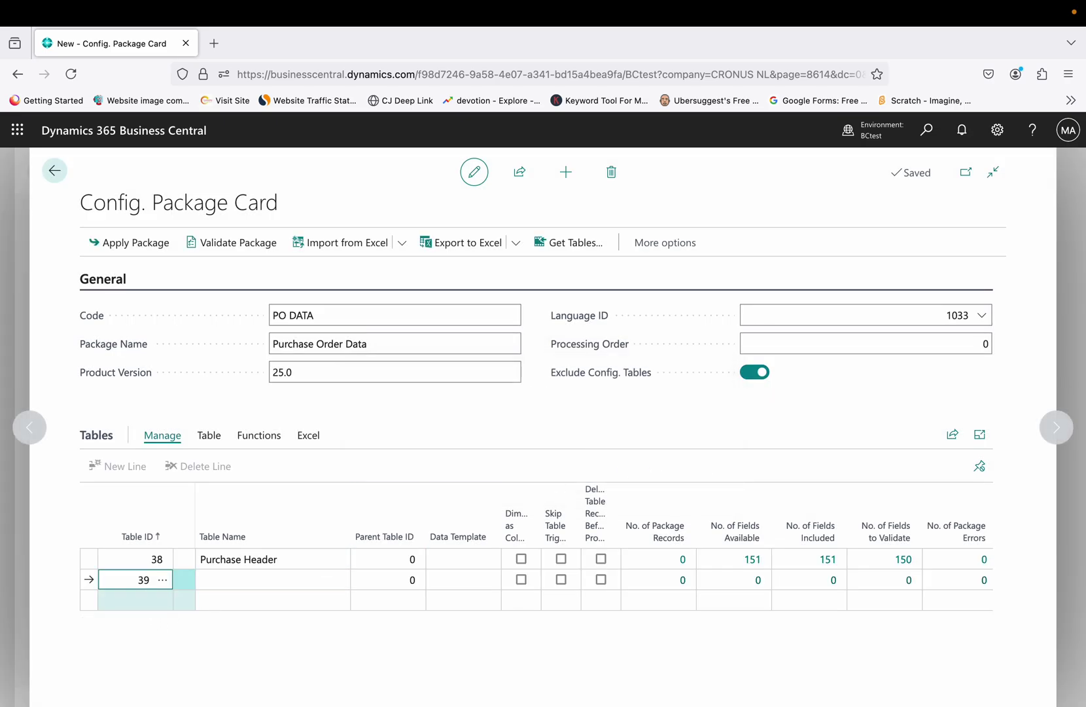
key(Tab)
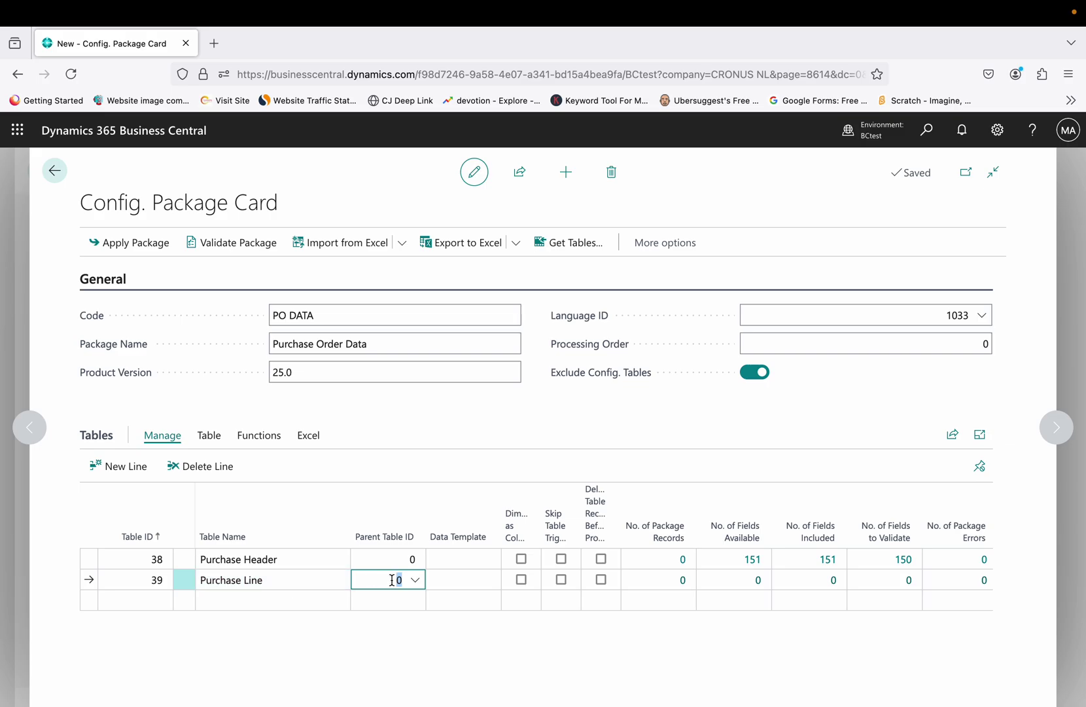
text(38)
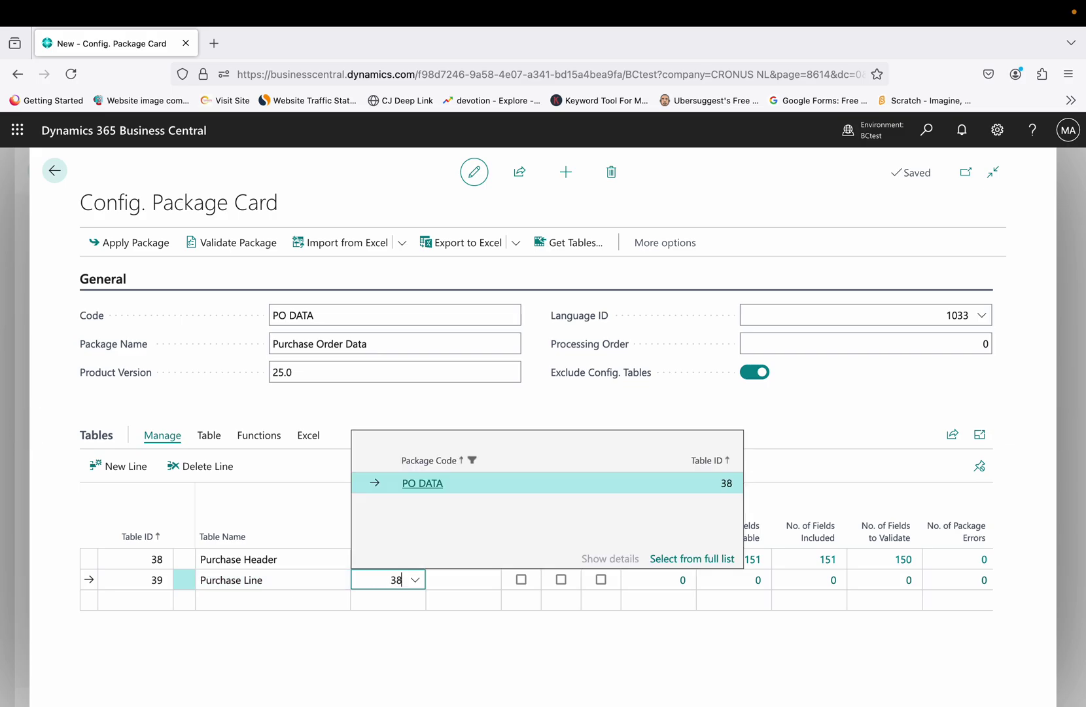
key(Tab)
key(Up)
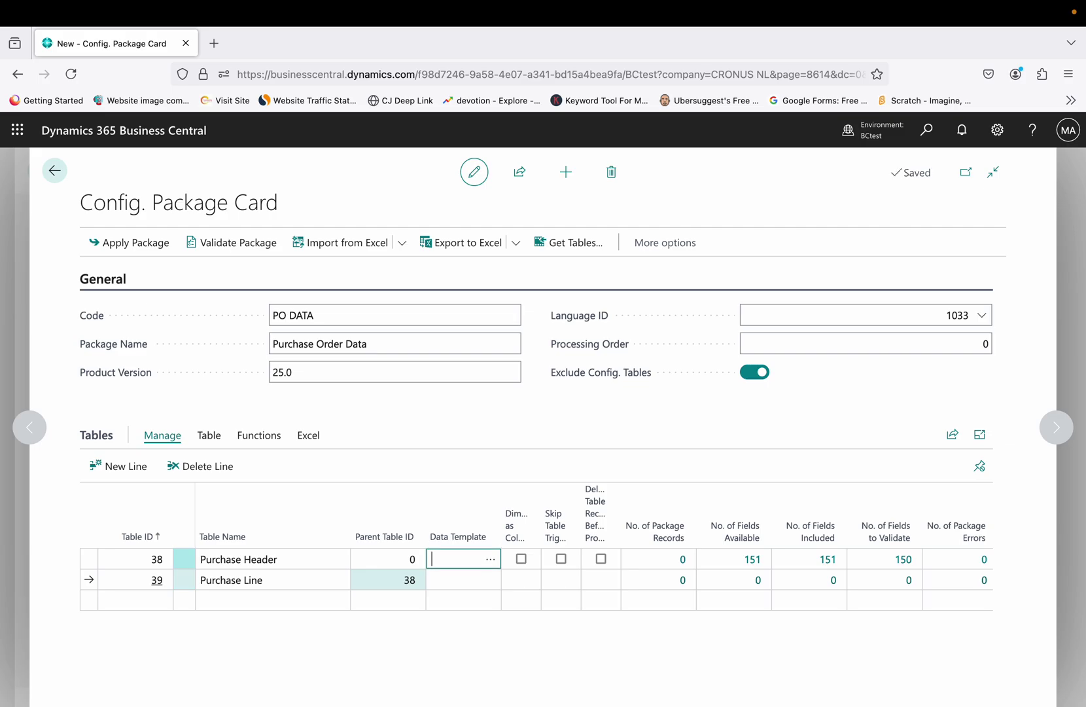
key(Down)
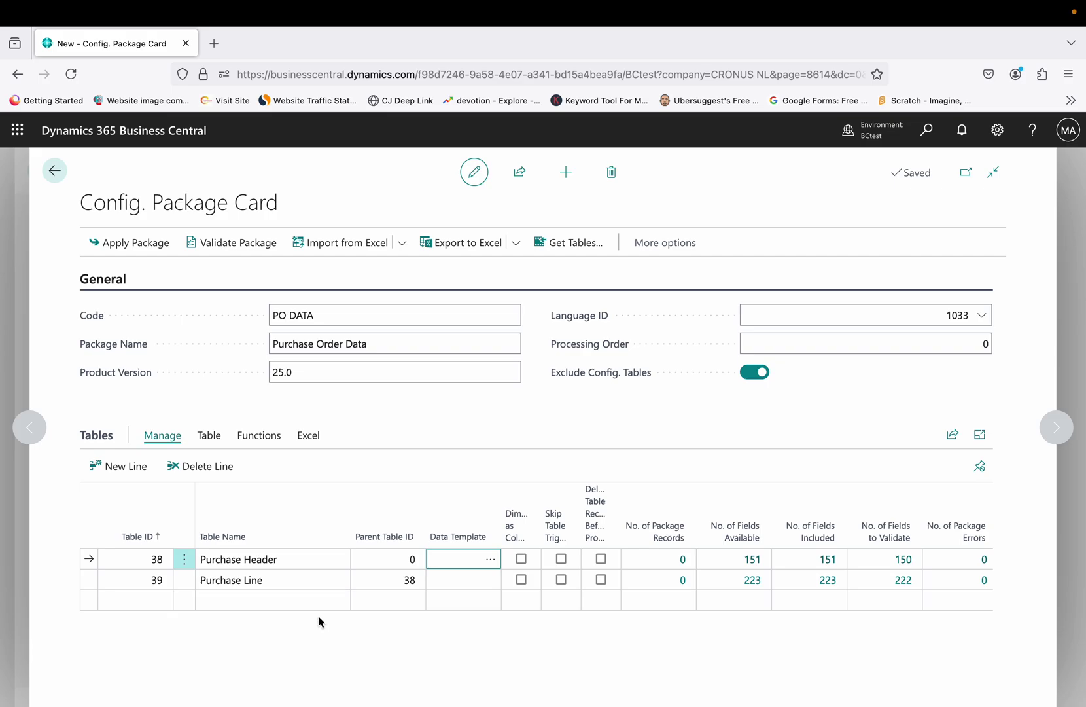
Step: Open the package fields of the Purchase Header table and clear all included fields
click(298, 567)
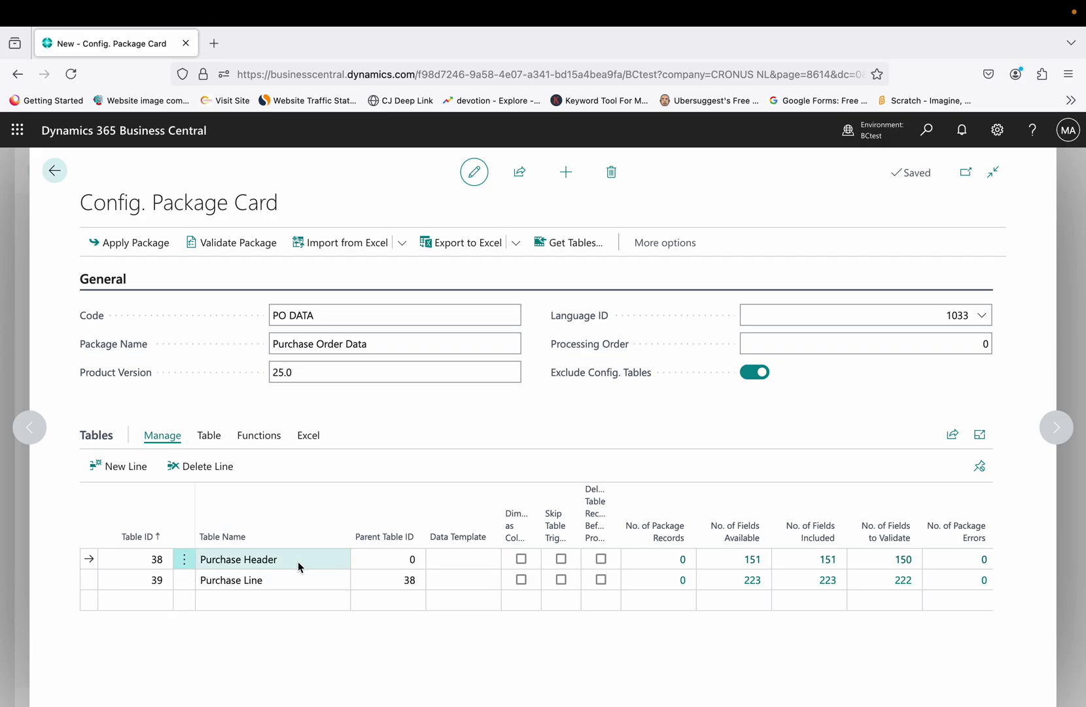
click(216, 443)
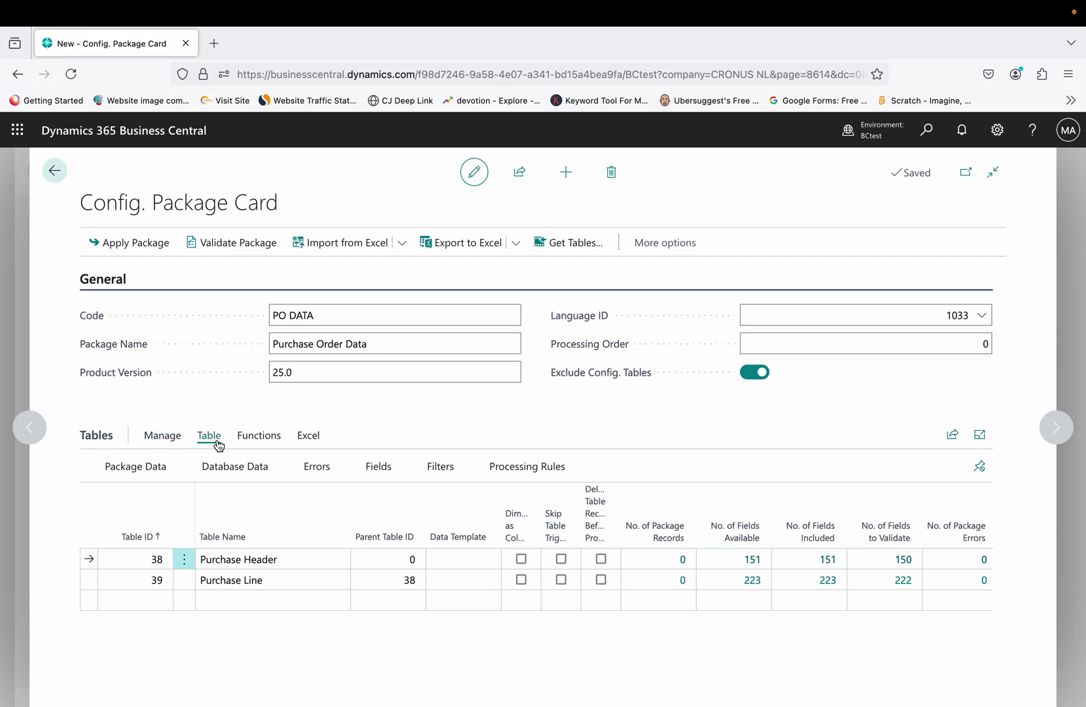
click(377, 470)
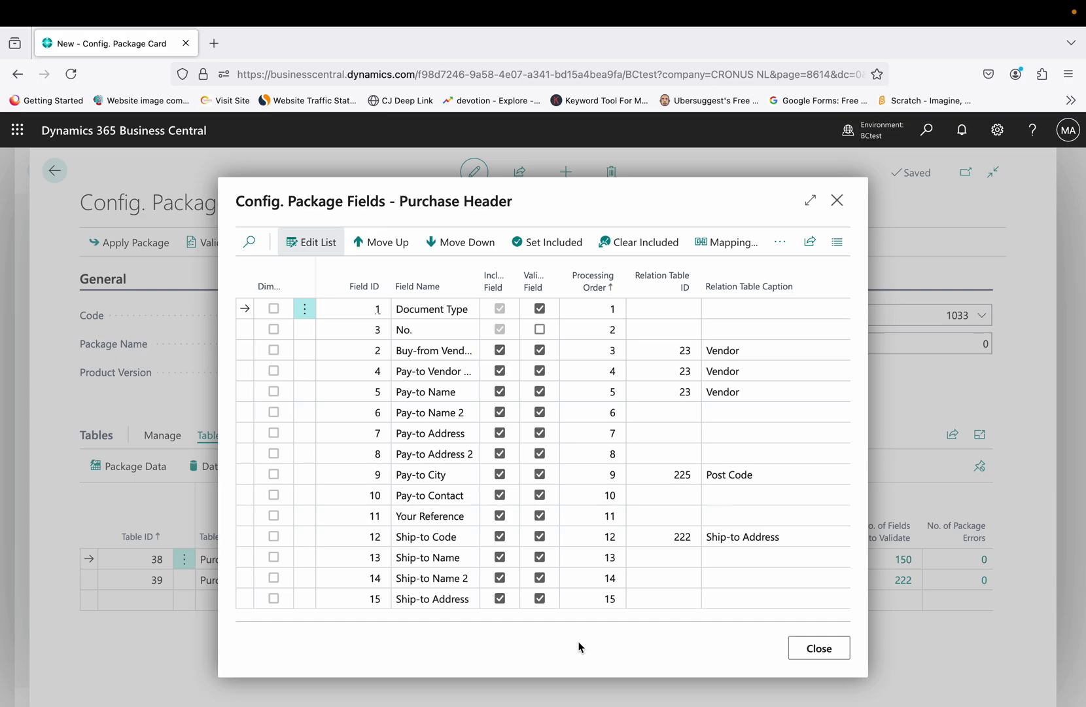
click(647, 246)
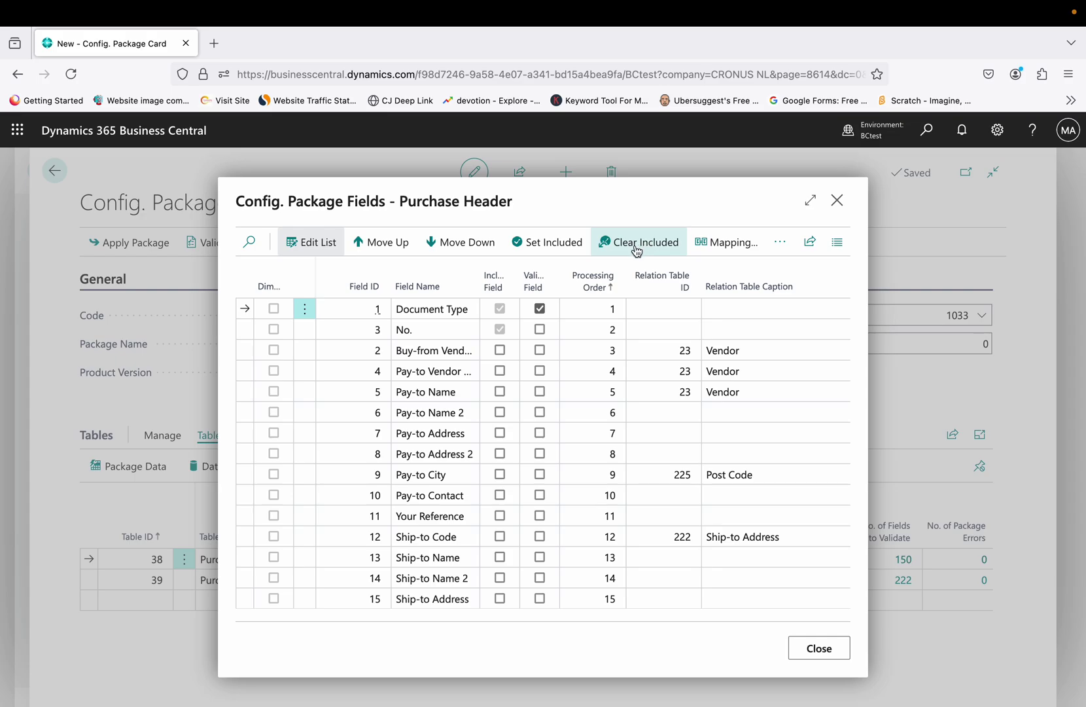
Step: Include the Buy-from Vendor No. (field 2) and Location Code fields in the Purchase Header package fields
click(500, 350)
scroll(501, 352, down, 1)
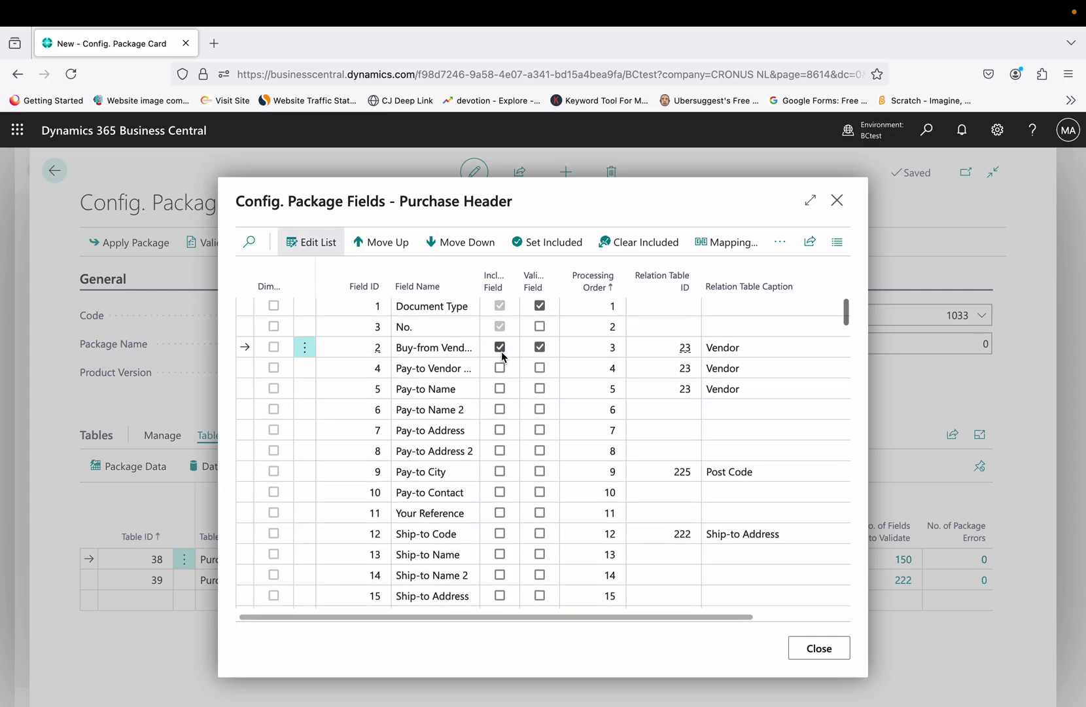
scroll(502, 351, down, 3)
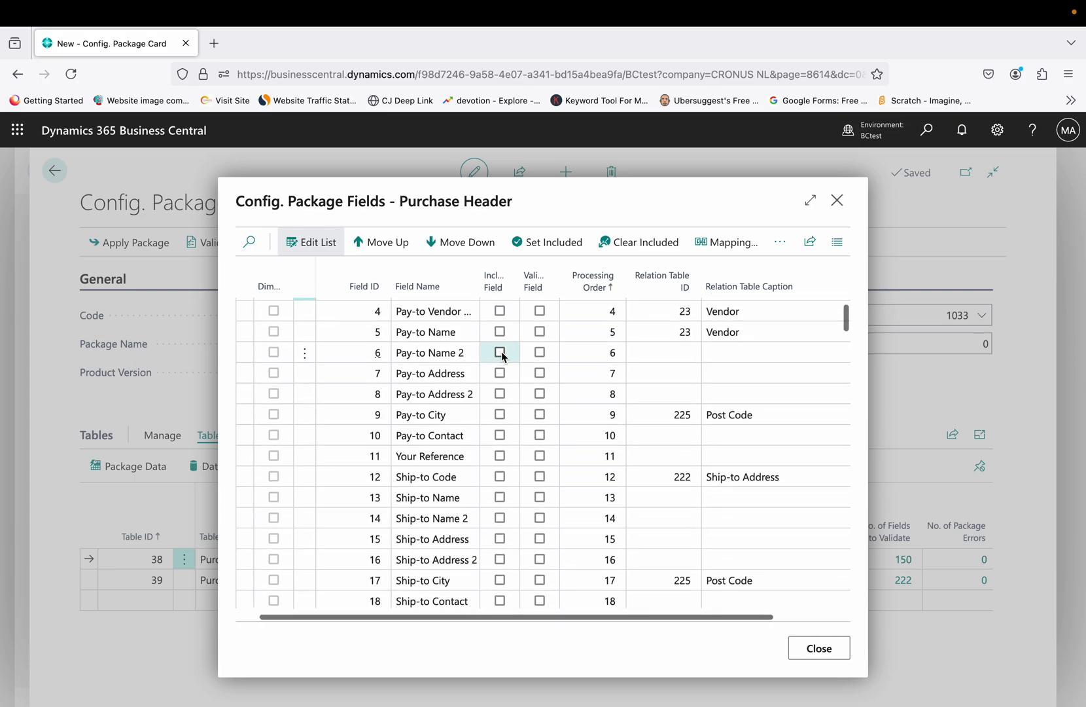
scroll(501, 357, down, 4)
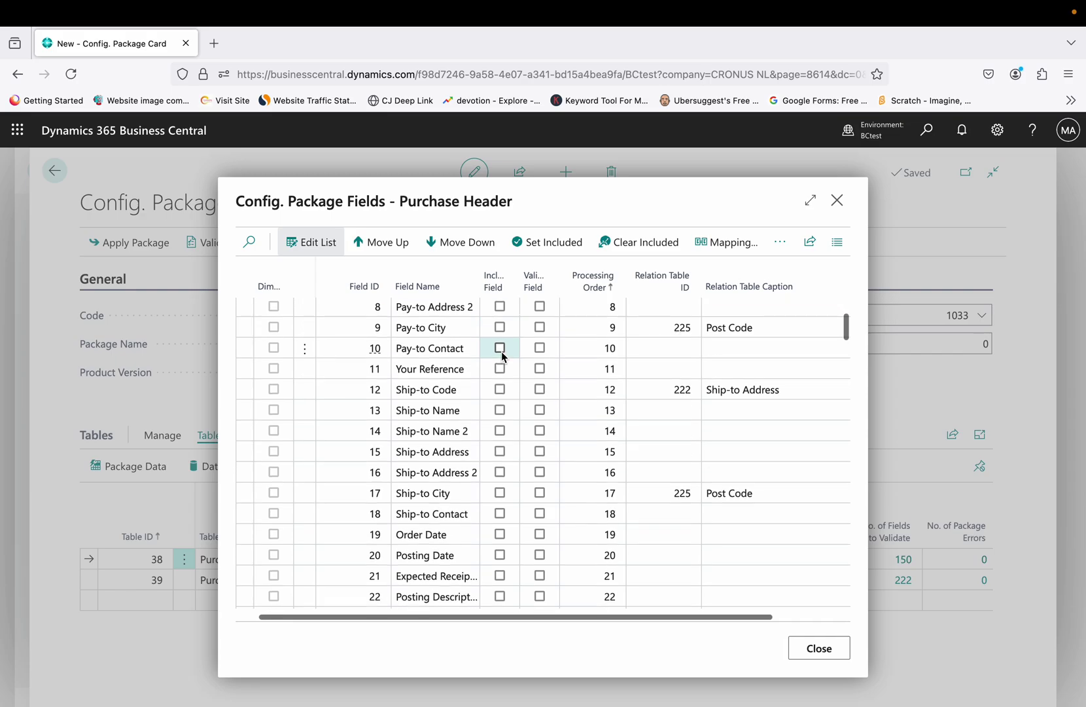
scroll(503, 357, down, 9)
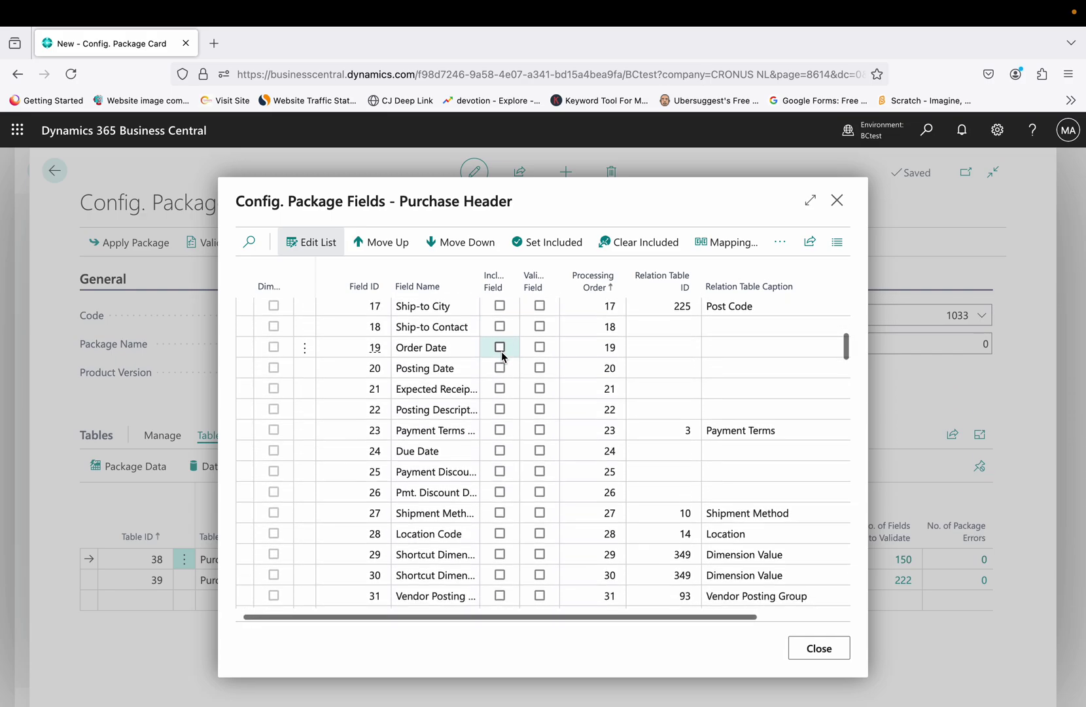
scroll(503, 356, down, 5)
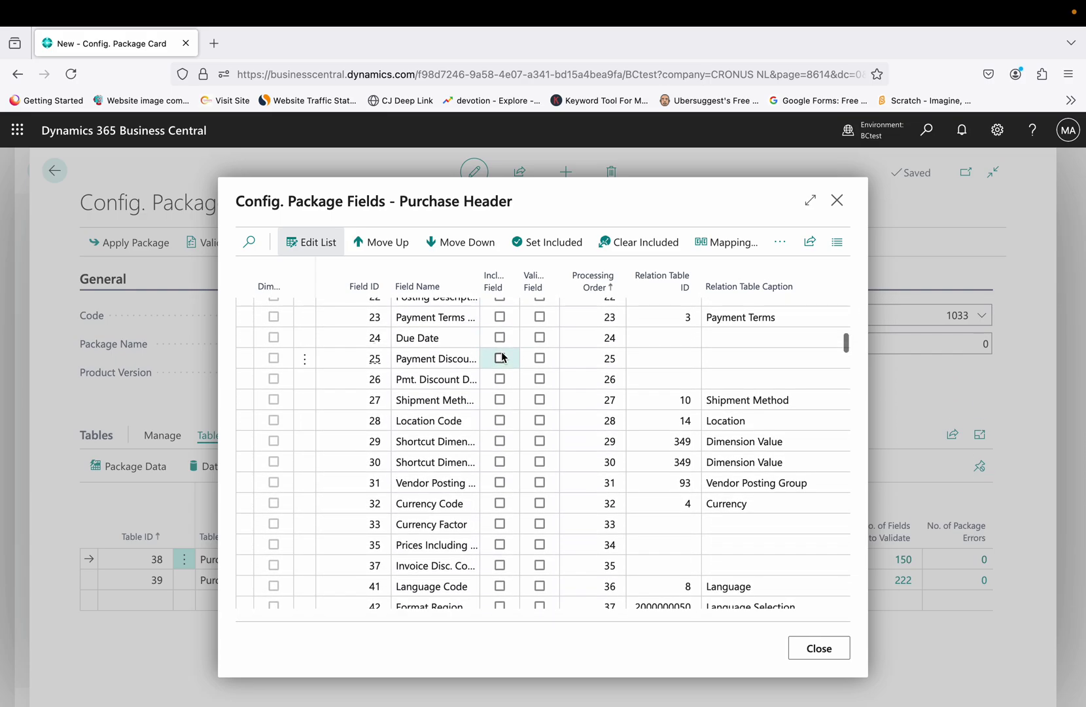
scroll(501, 351, down, 2)
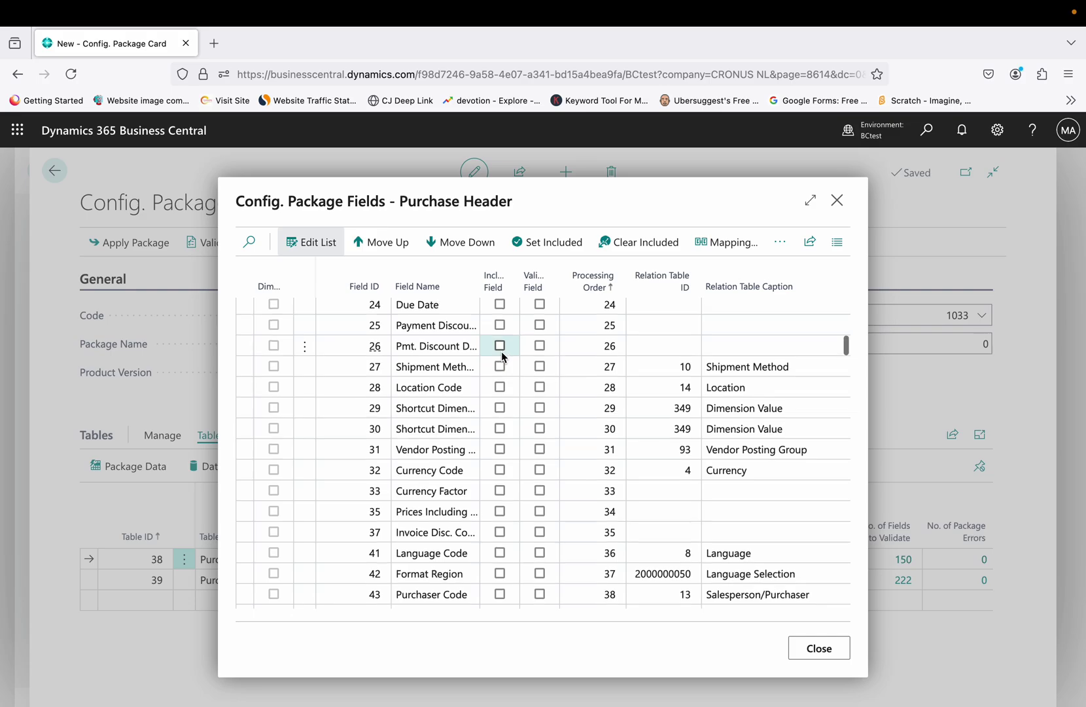
click(500, 382)
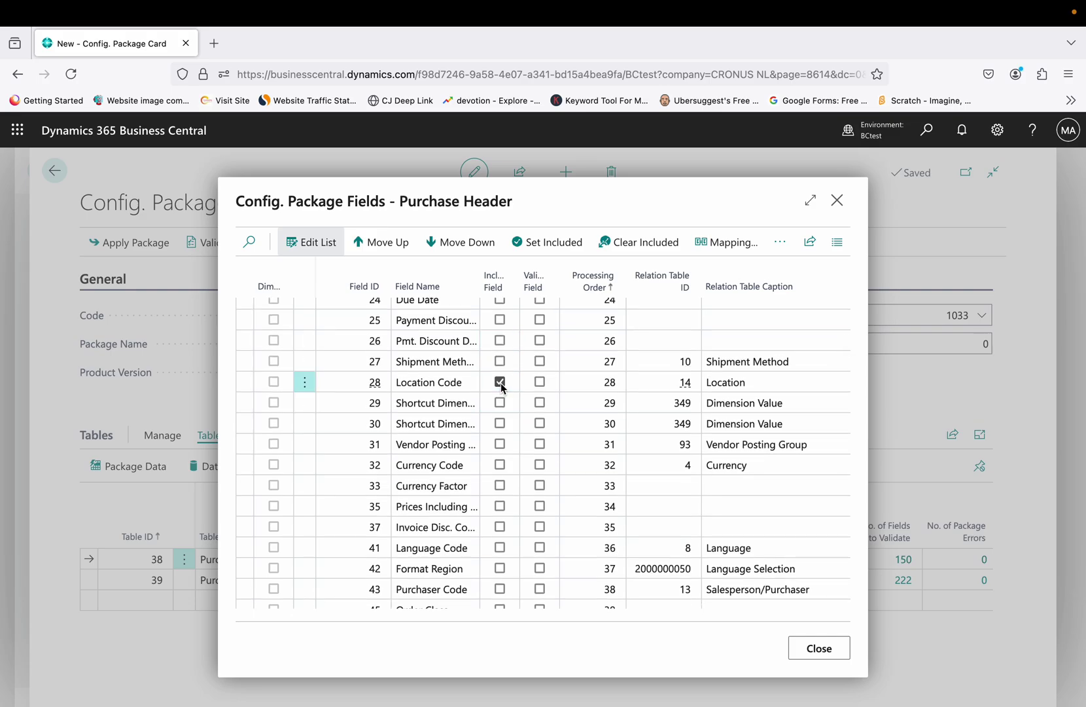
Step: Include the Vendor Posting Group and Currency Code fields for the Purchase Header table
scroll(502, 388, down, 2)
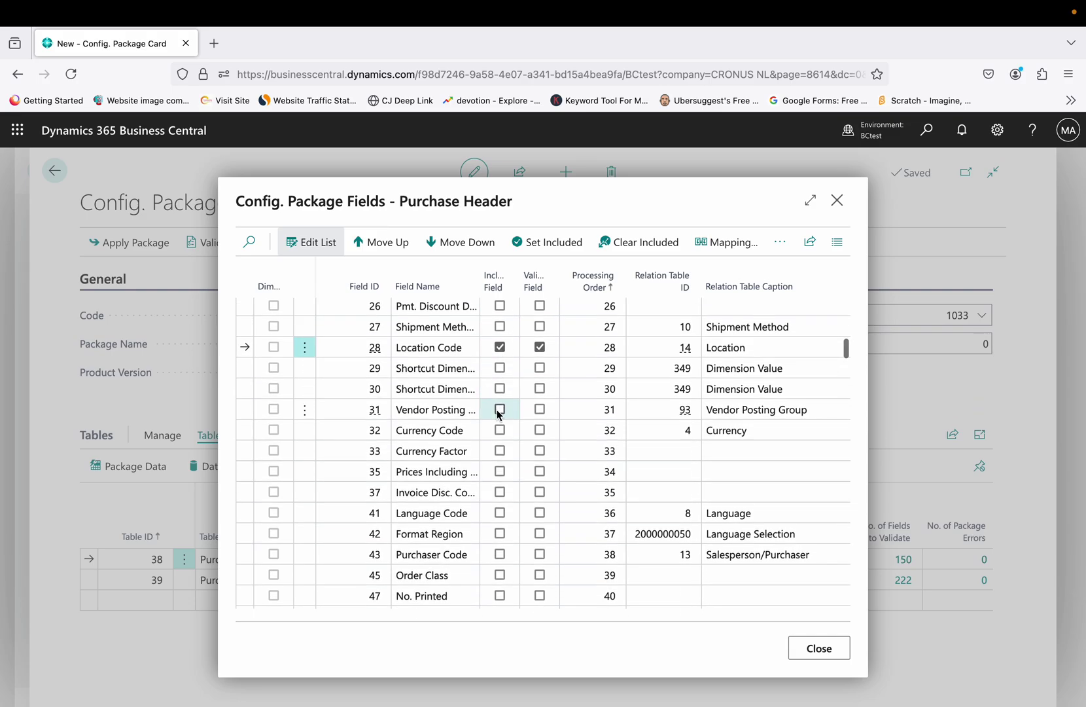
click(499, 410)
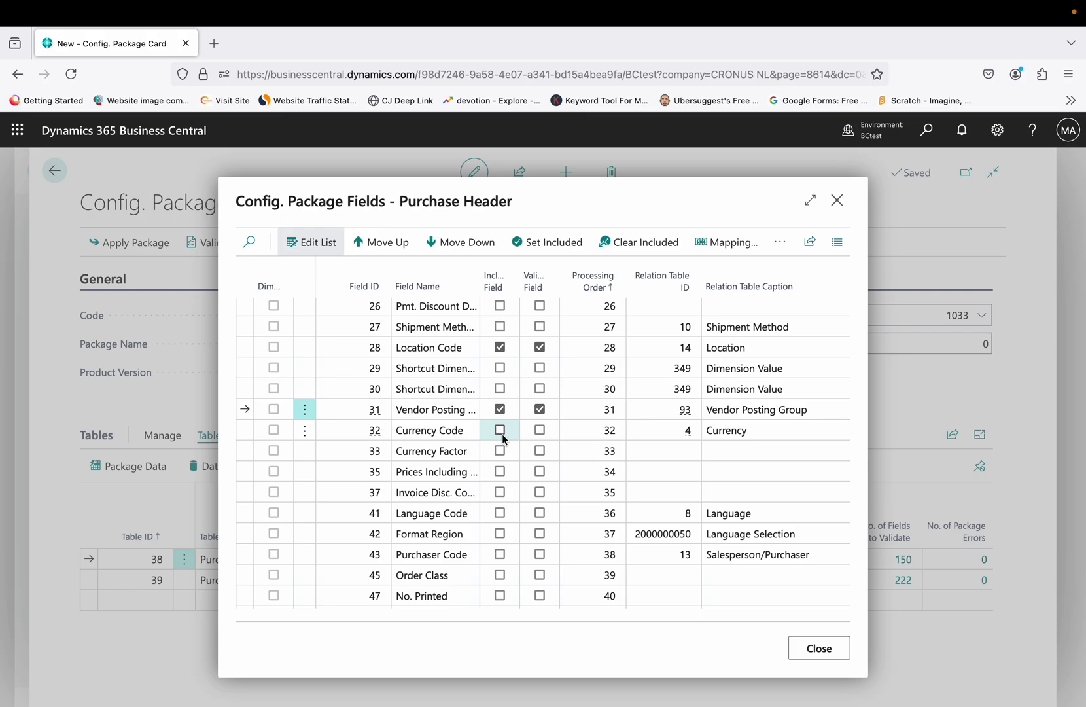
click(500, 430)
Step: Include the Vendor Invoice No. field (field ID 68) for the Purchase Header table
scroll(503, 439, down, 3)
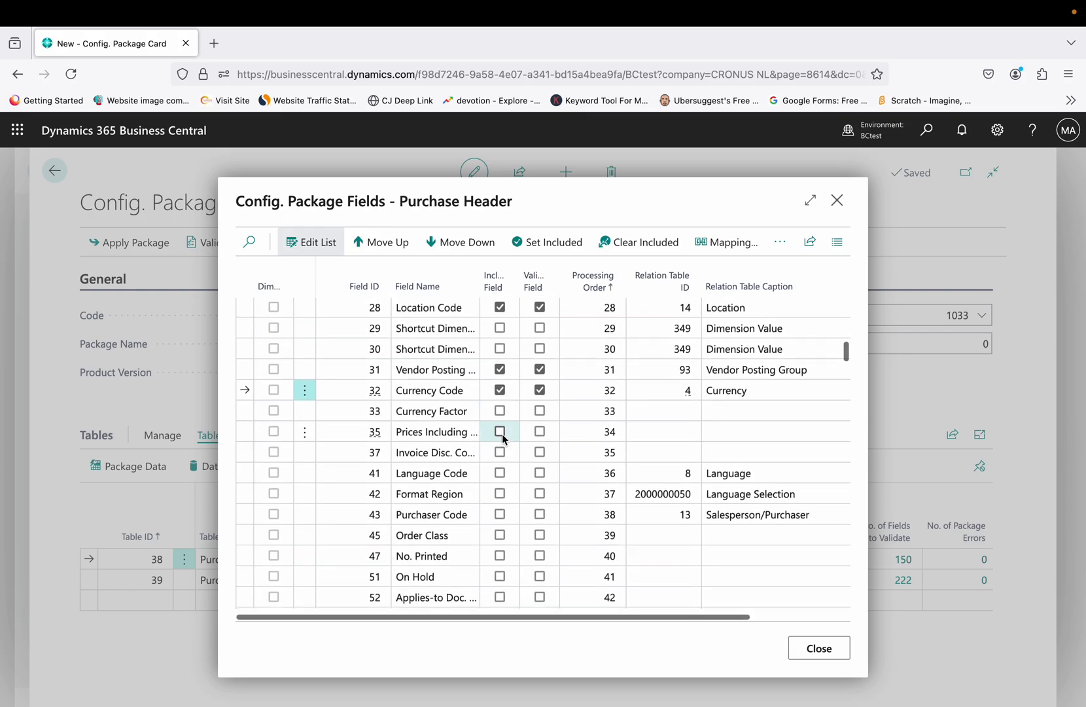
scroll(503, 438, down, 2)
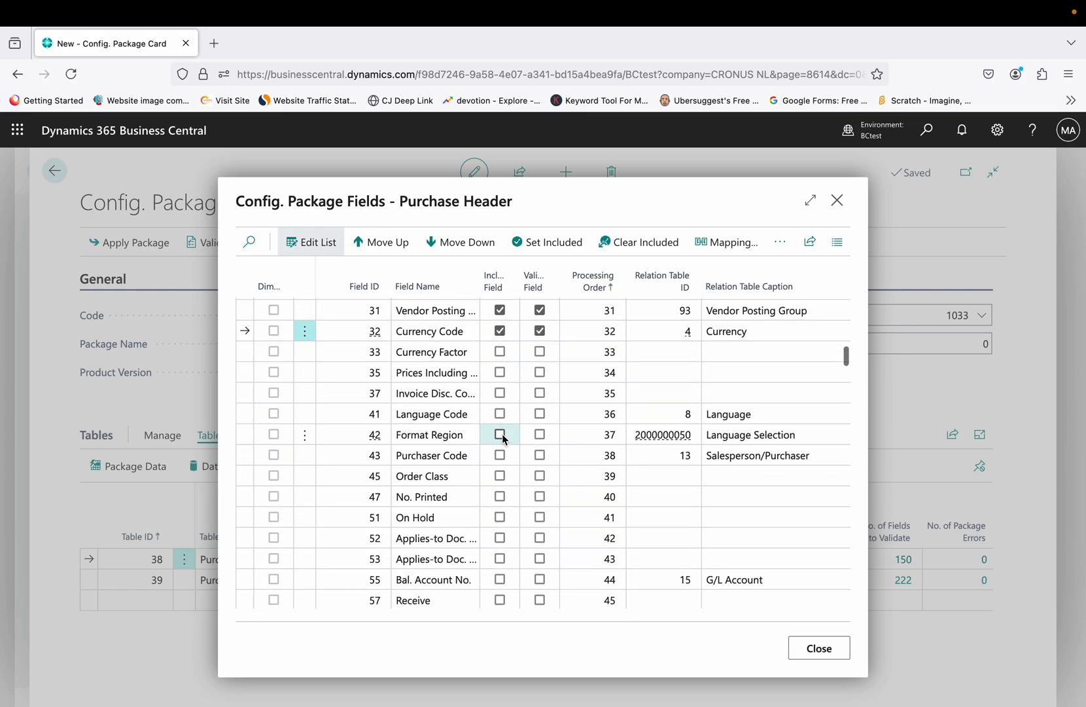
scroll(503, 440, down, 4)
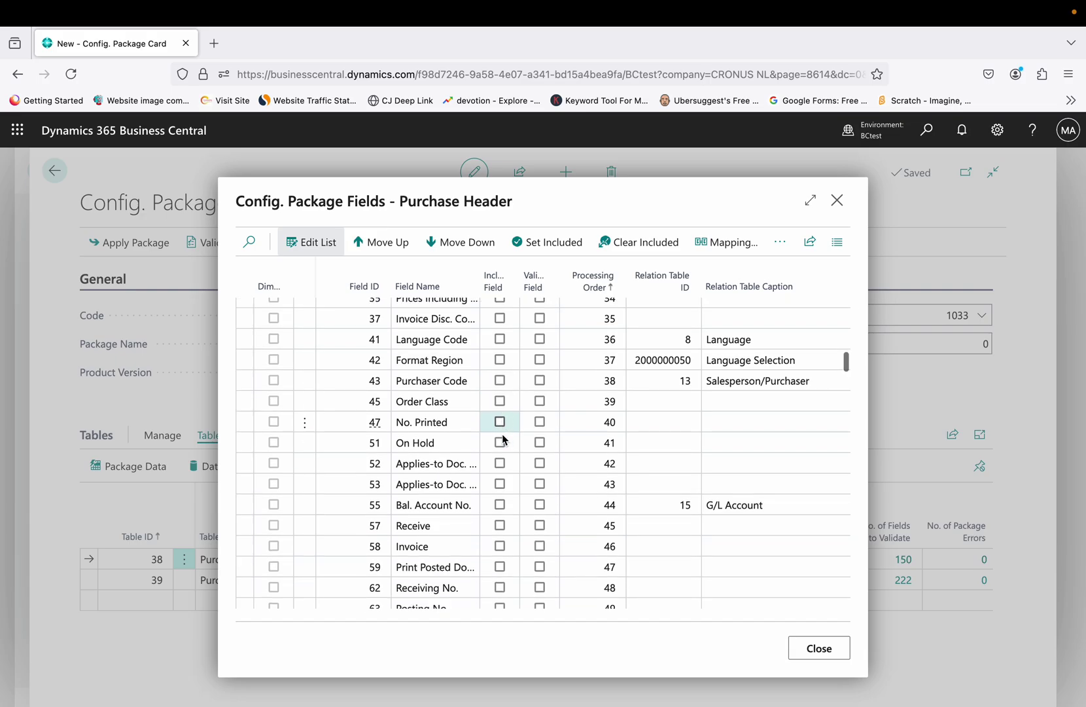
scroll(503, 438, down, 2)
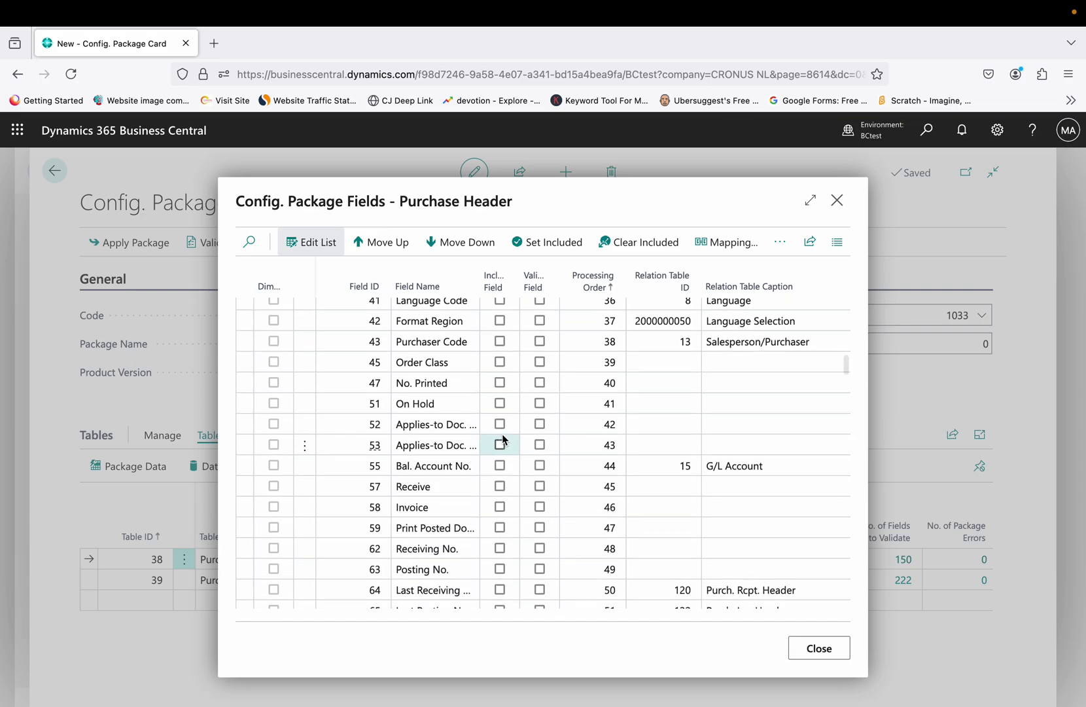
scroll(503, 438, down, 4)
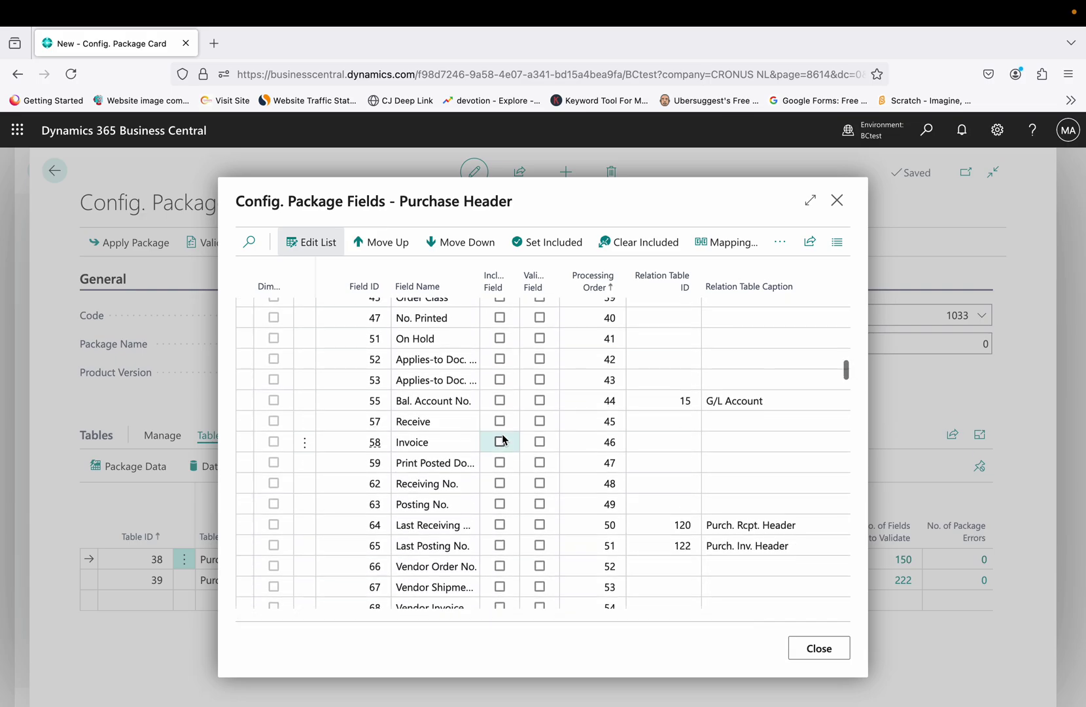
scroll(502, 440, down, 1)
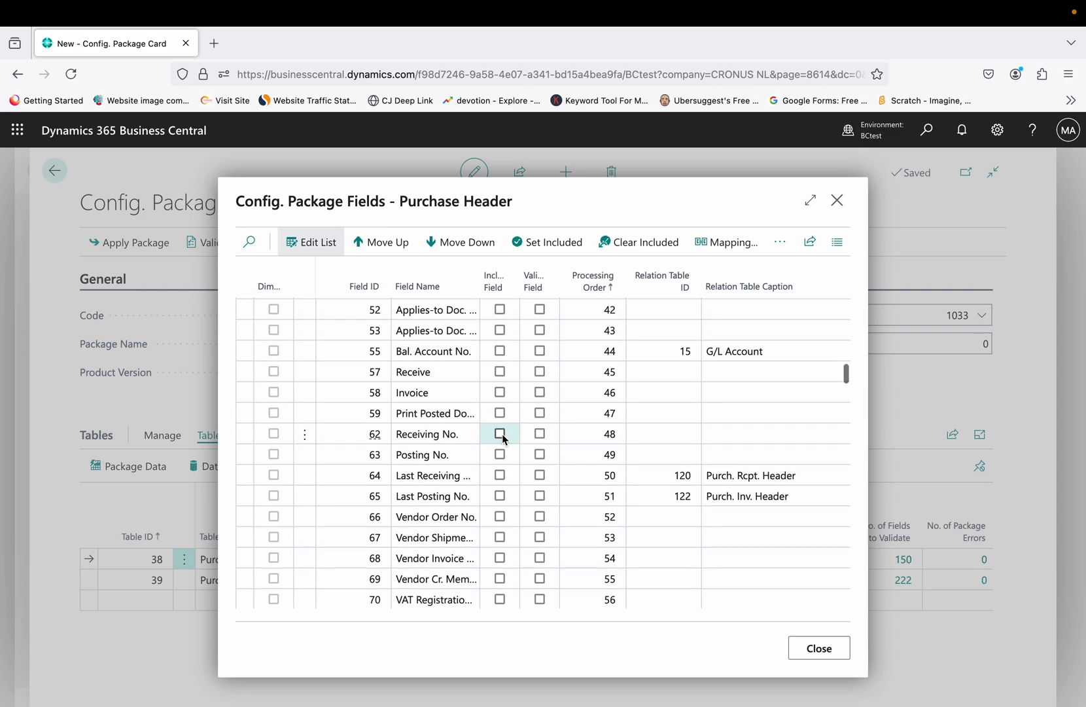
click(500, 559)
Step: Look through the remaining Purchase Header fields down to the end of the list for others to include
scroll(501, 563, down, 10)
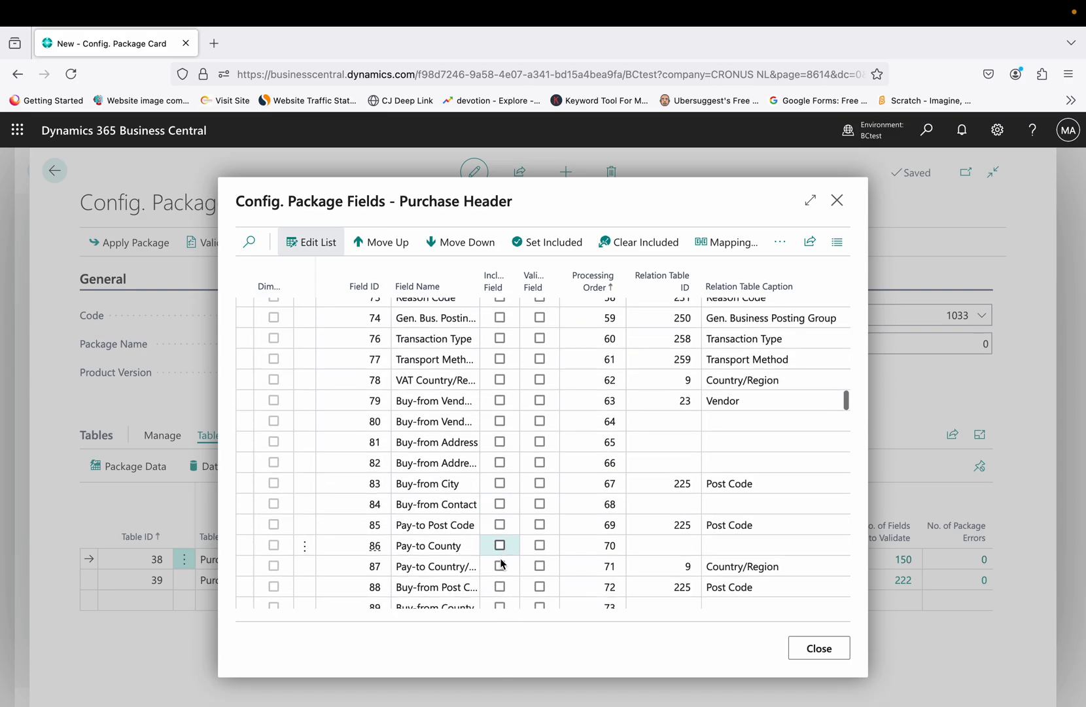
scroll(501, 562, down, 2)
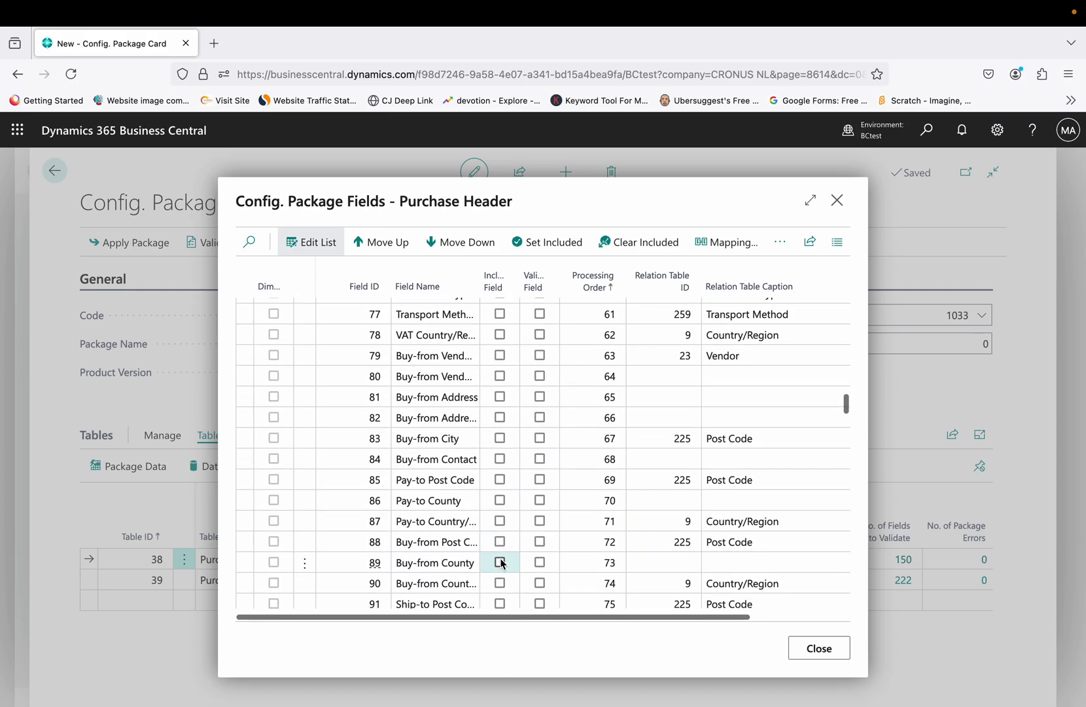
scroll(502, 563, down, 3)
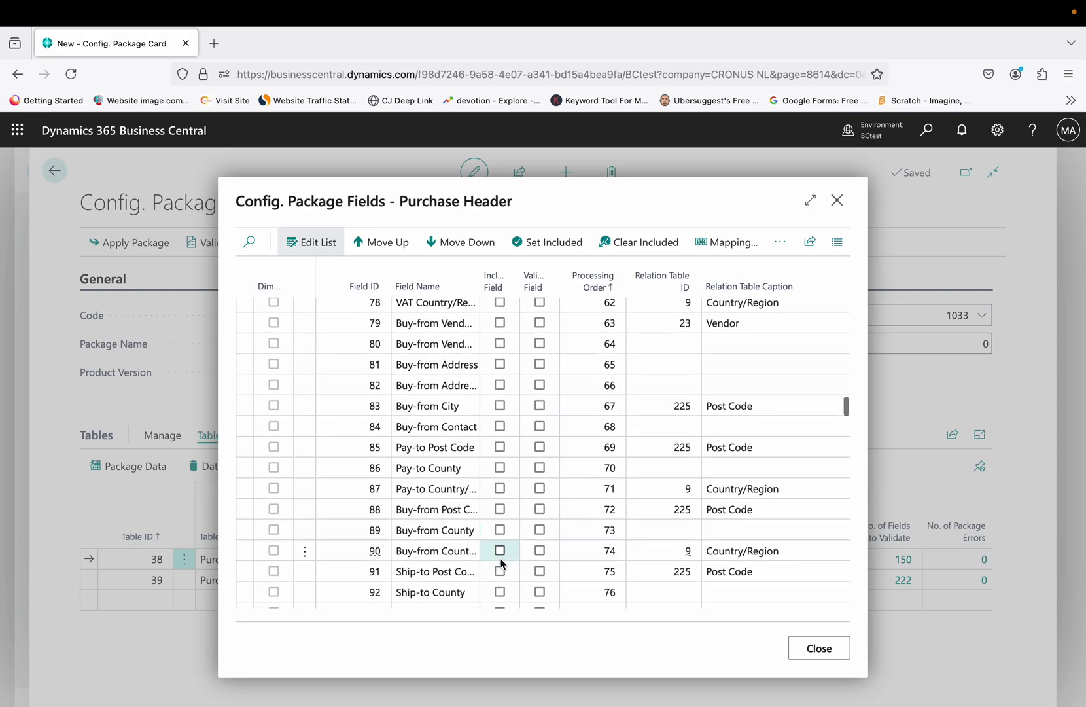
scroll(502, 563, down, 15)
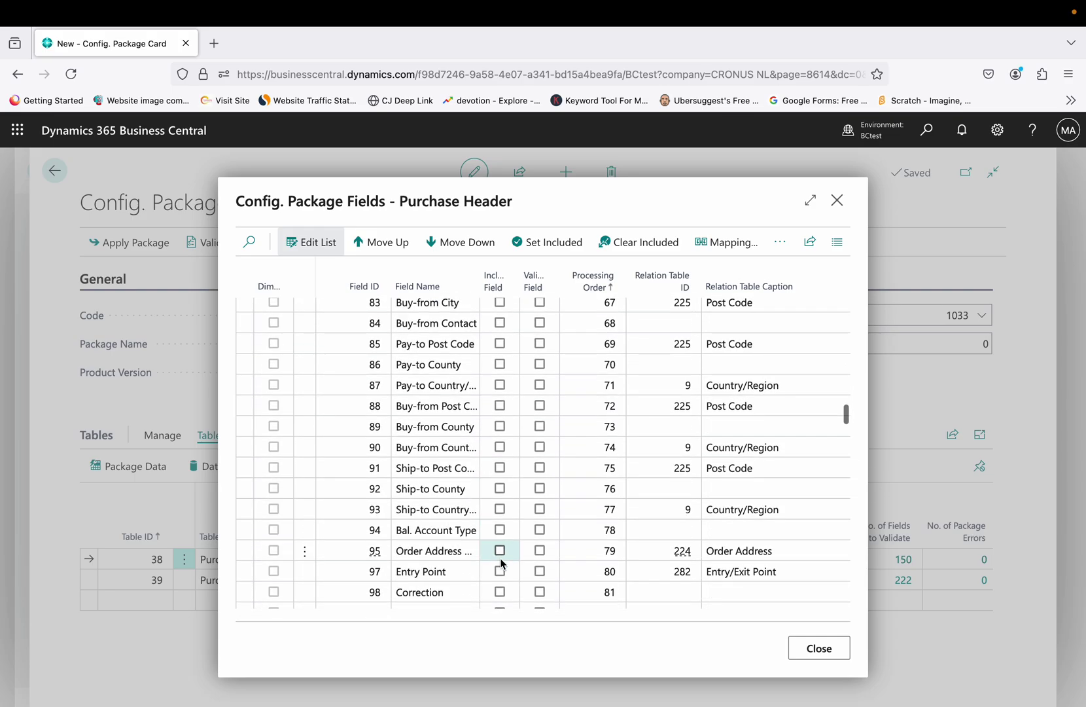
scroll(501, 556, down, 4)
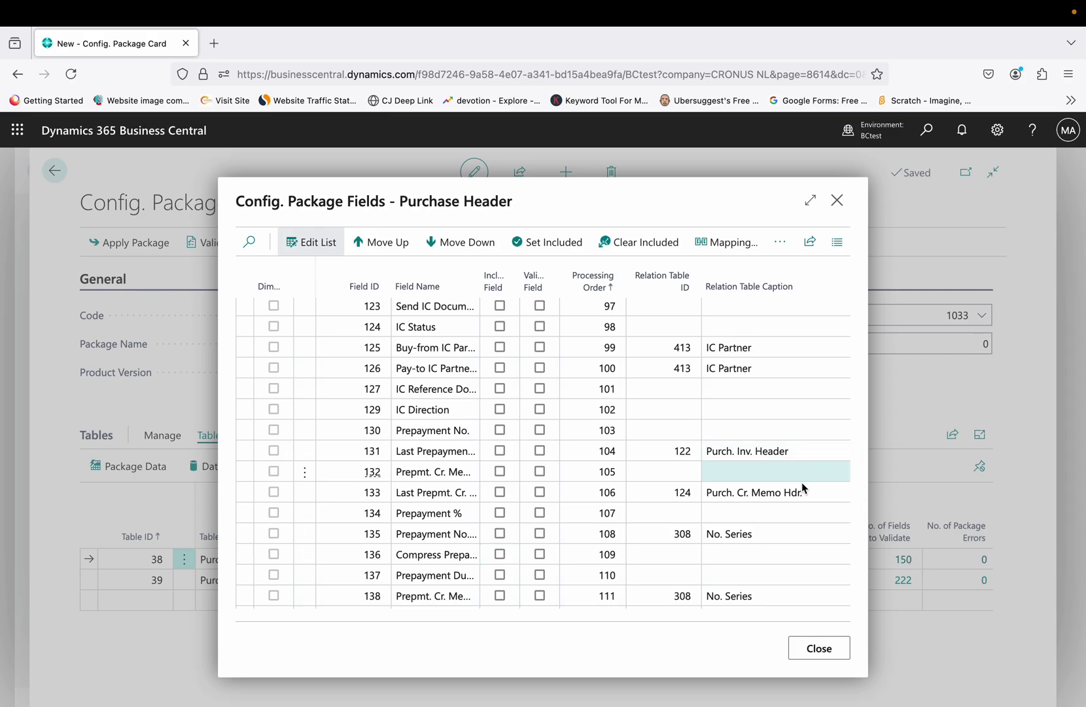
scroll(794, 593, down, 2)
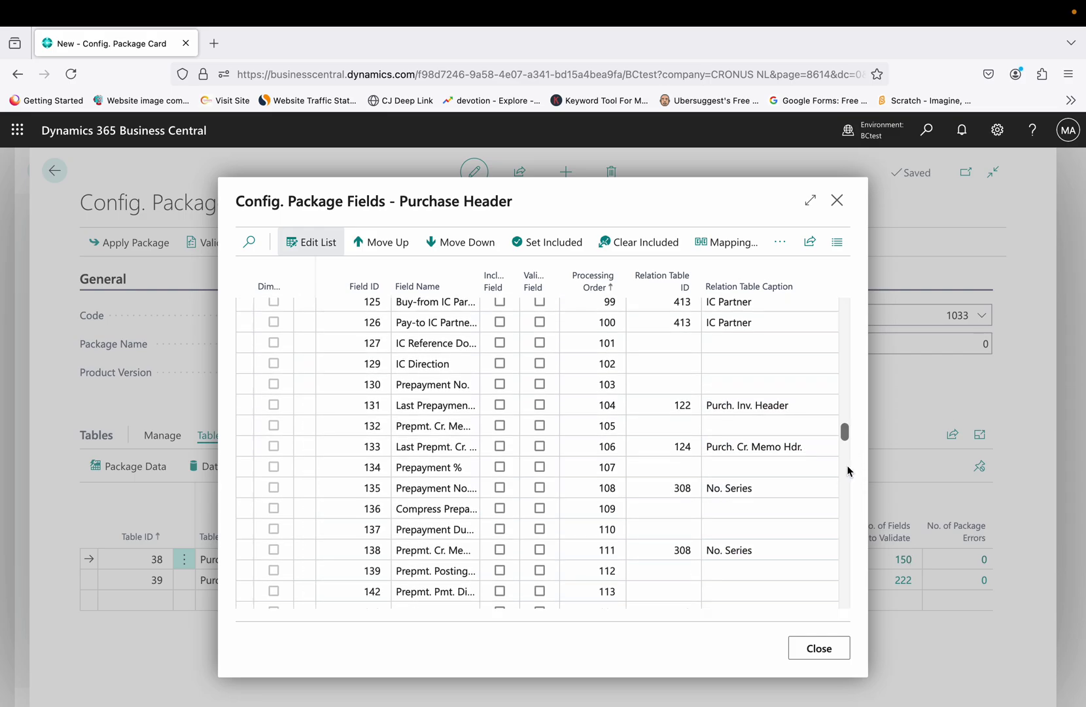
scroll(848, 440, down, 3)
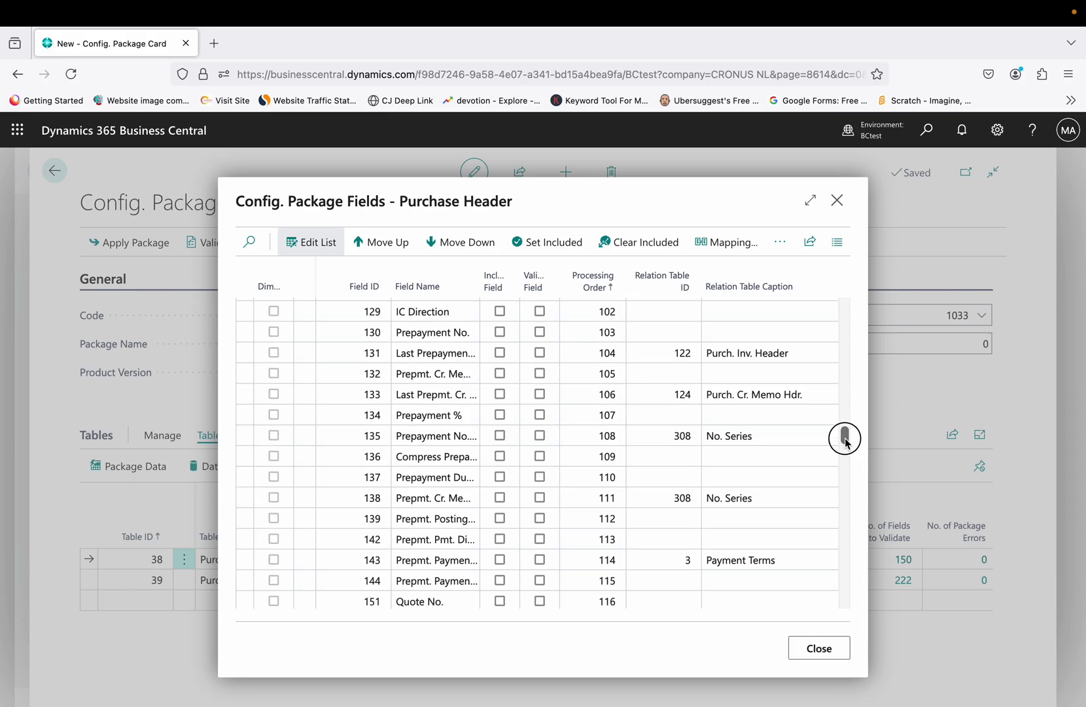
drag(846, 443, 849, 497)
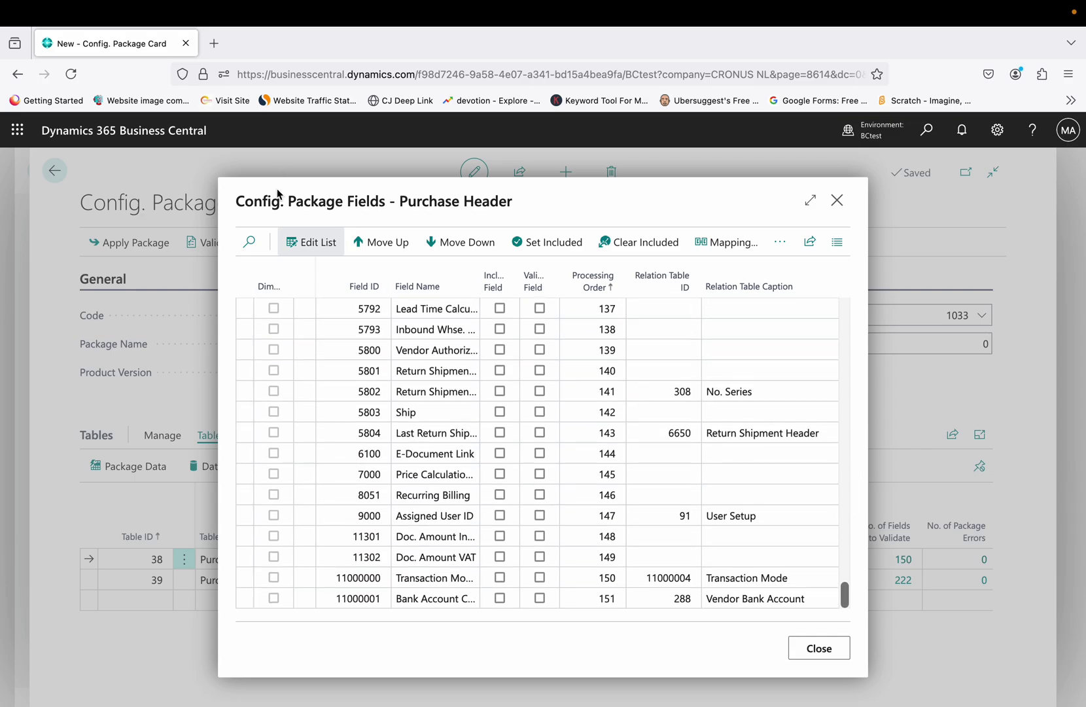
Step: Search the Purchase Header fields for "vat", include the VAT Bus. Posting Group field, and close the field list
click(251, 249)
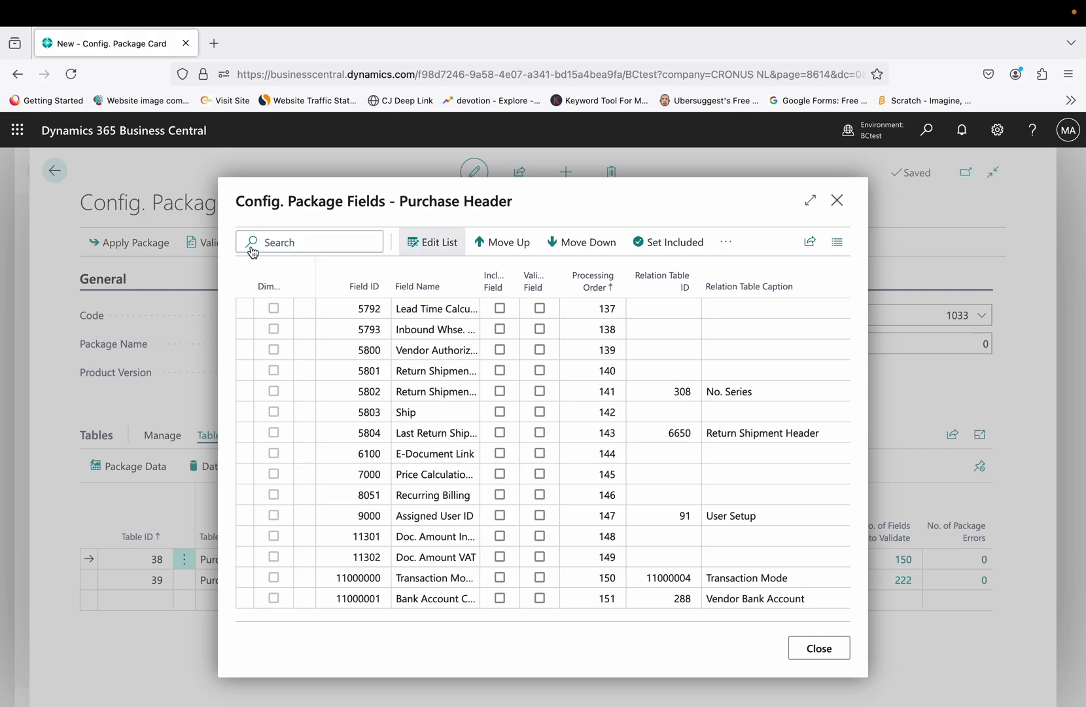
text(vat)
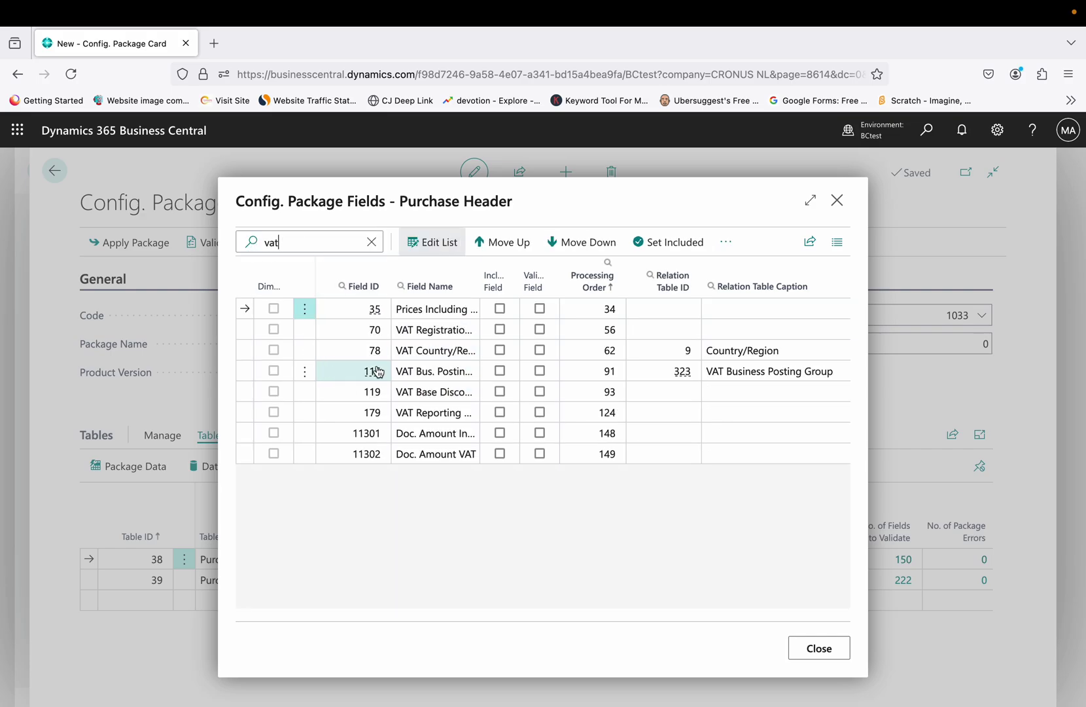
click(500, 371)
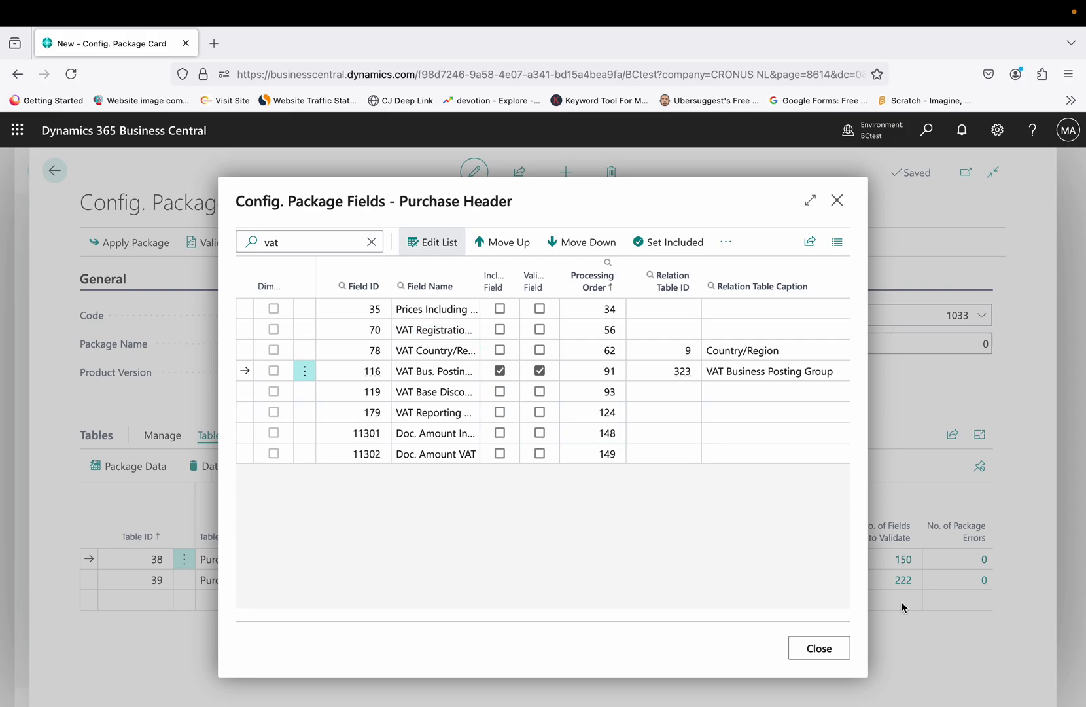
click(829, 646)
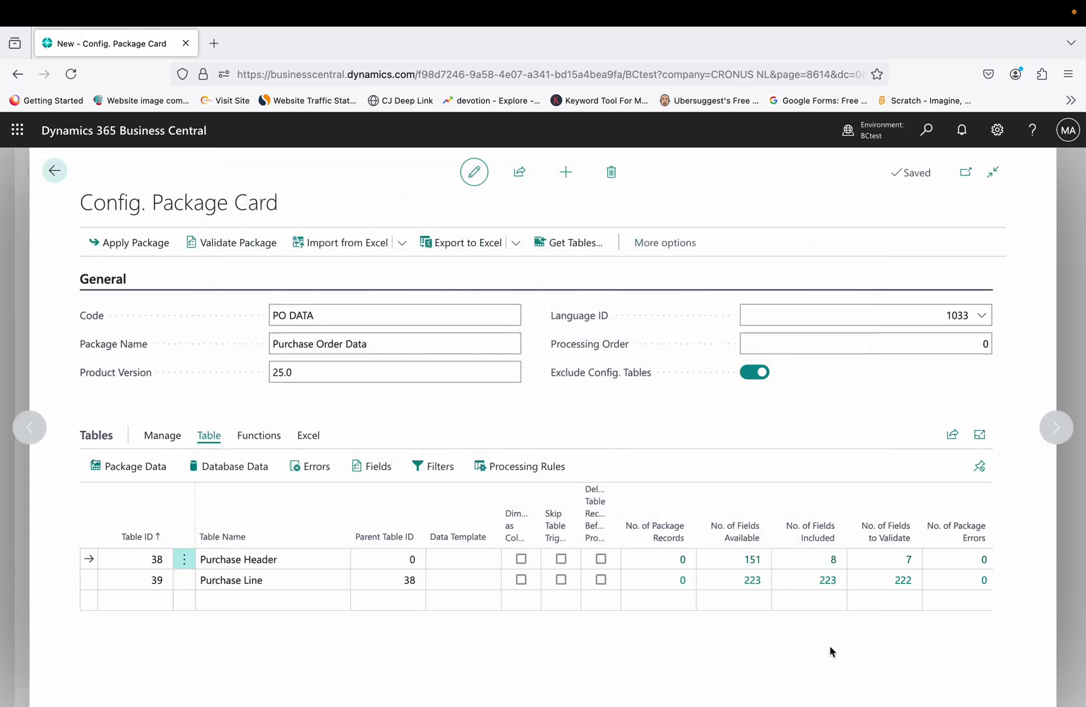
Step: Open the package fields of the Purchase Line table and clear all included fields
click(308, 581)
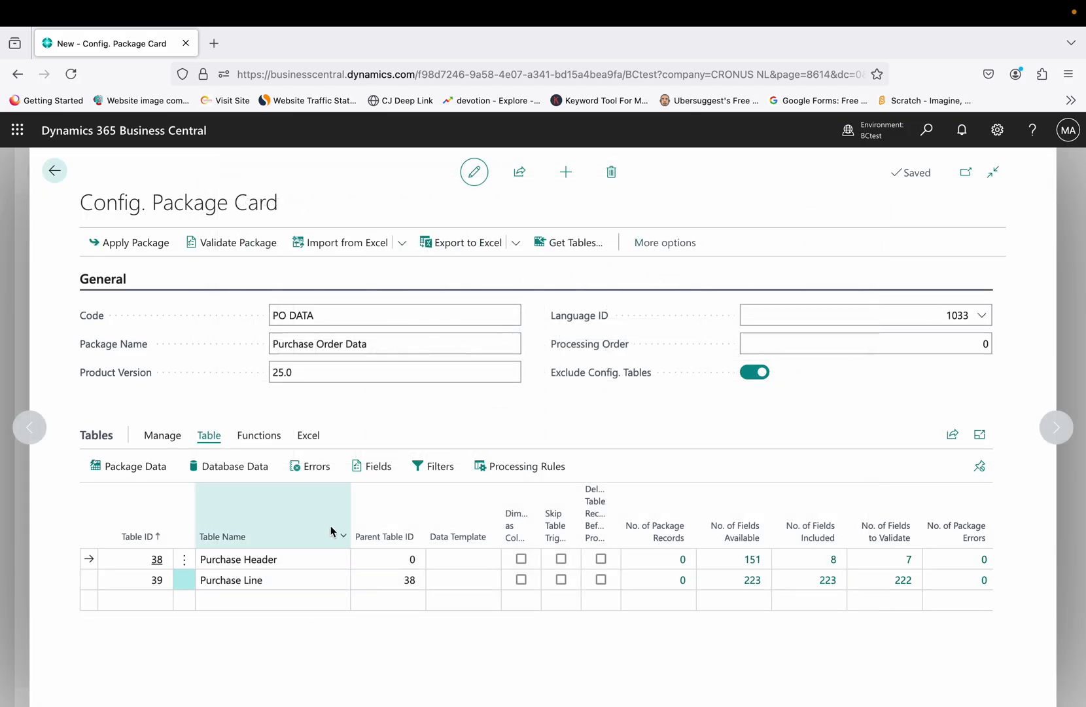
click(365, 478)
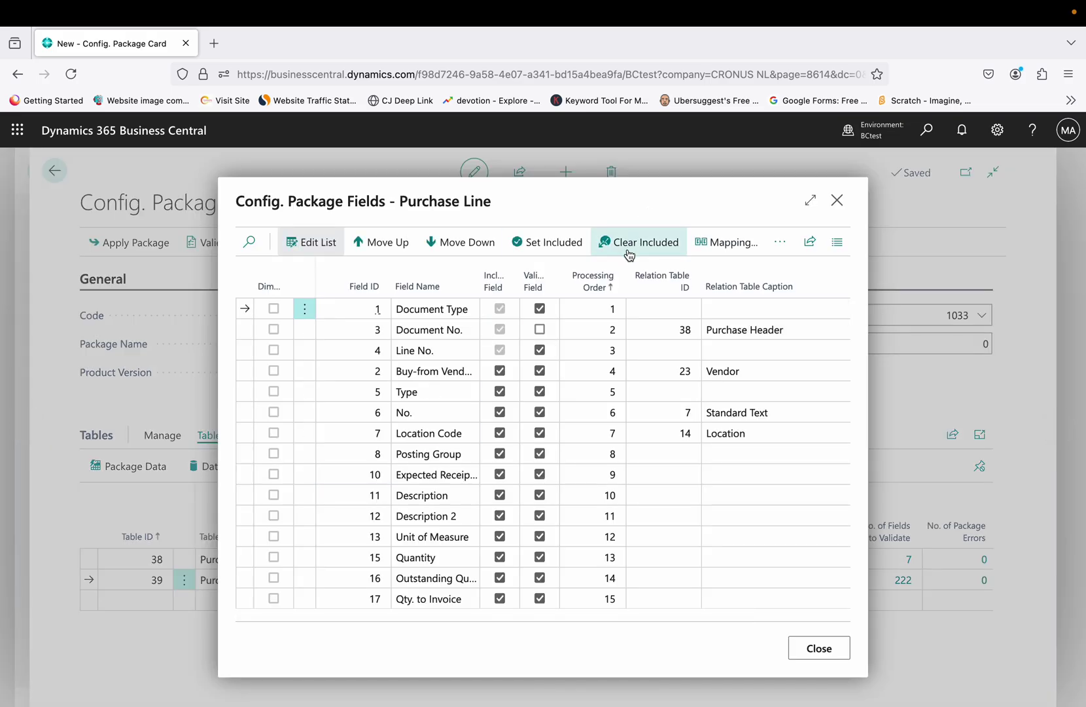
click(629, 243)
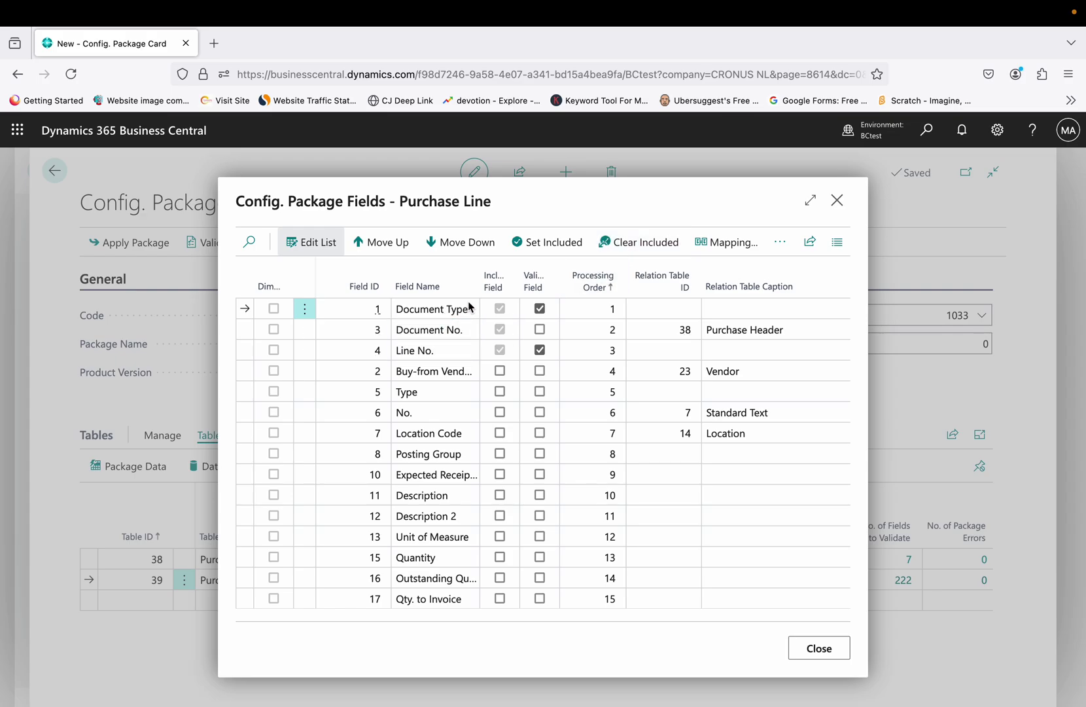
Step: Include the Buy-from Vendor No., Type, No., Location Code and Quantity fields for the Purchase Line table
click(500, 372)
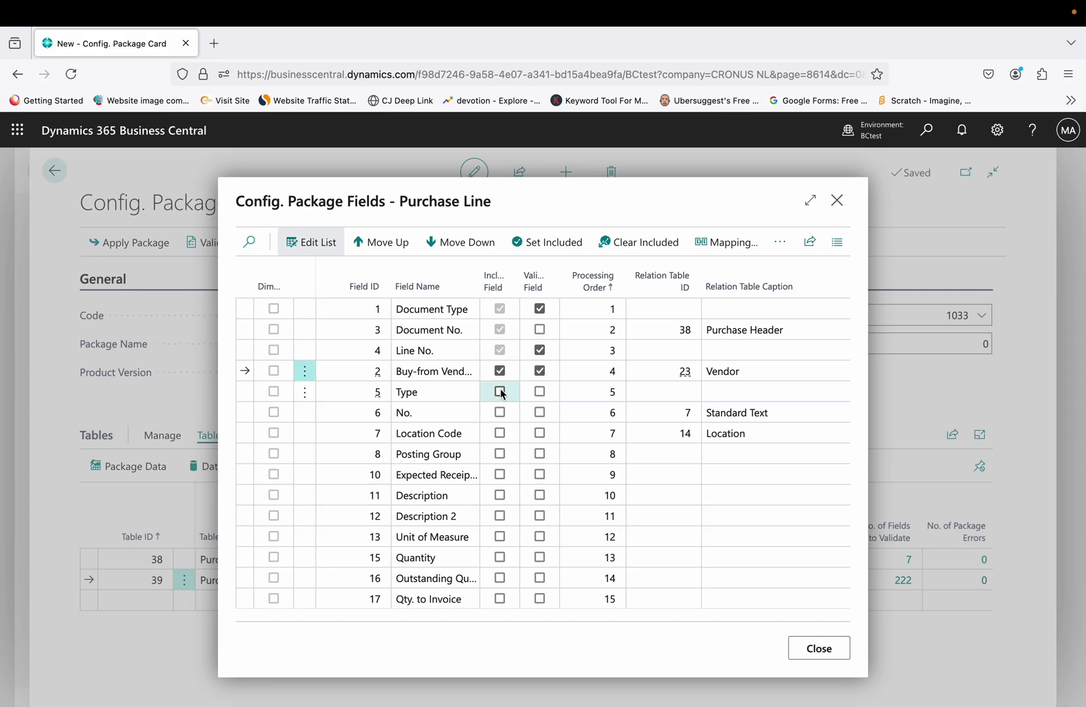
click(501, 392)
click(501, 412)
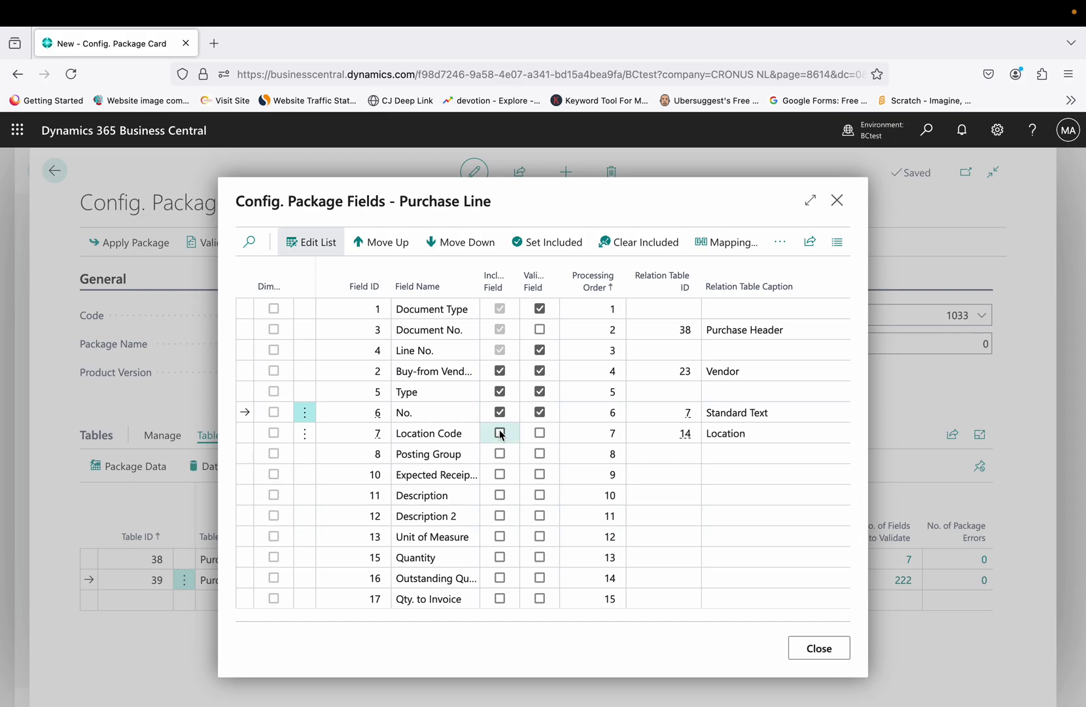
click(501, 433)
scroll(502, 510, down, 1)
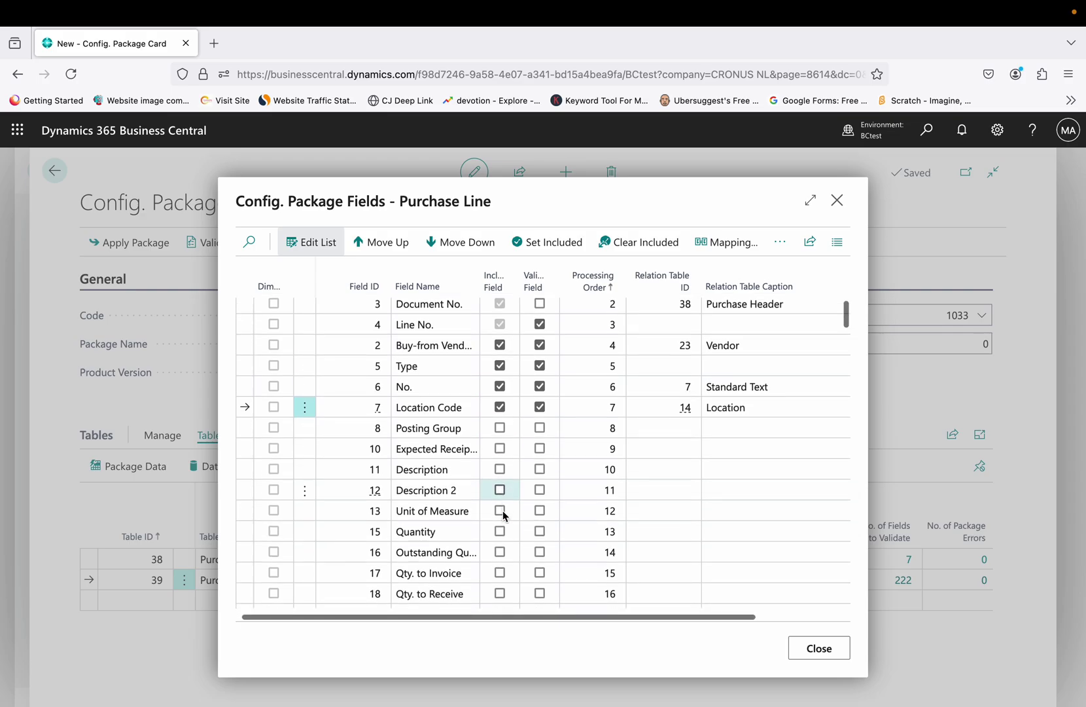
click(501, 511)
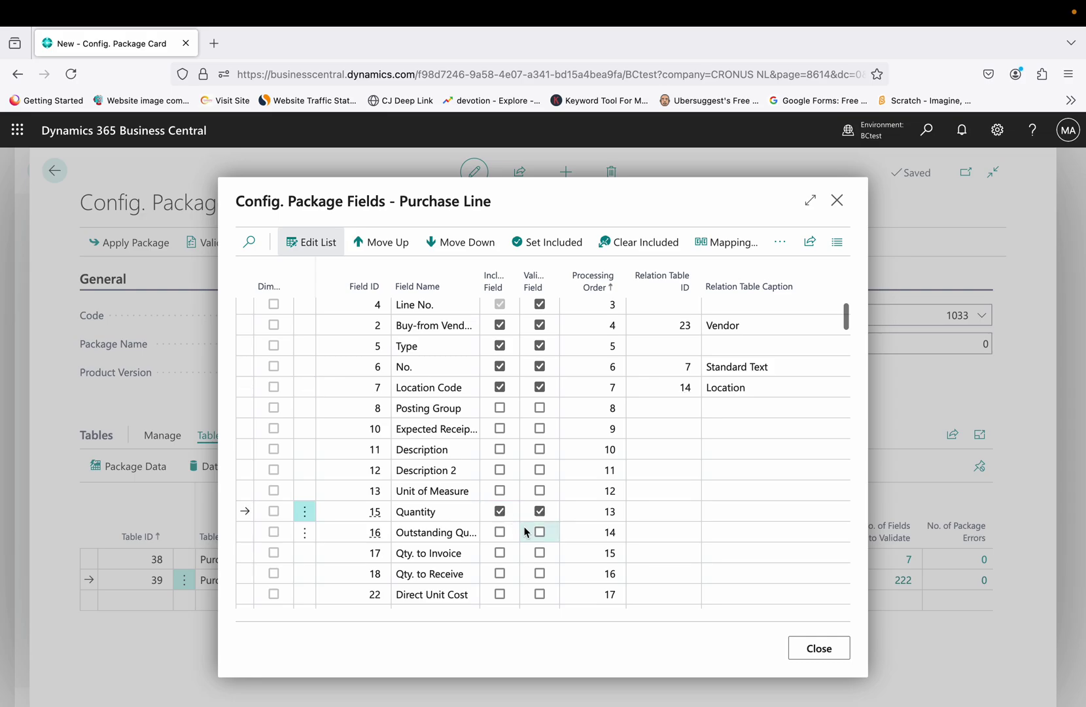
Step: Include the Gen. Bus. Posting Group and Gen. Prod. Posting Group fields (field IDs 74 and 75) for the Purchase Line table
scroll(525, 531, down, 3)
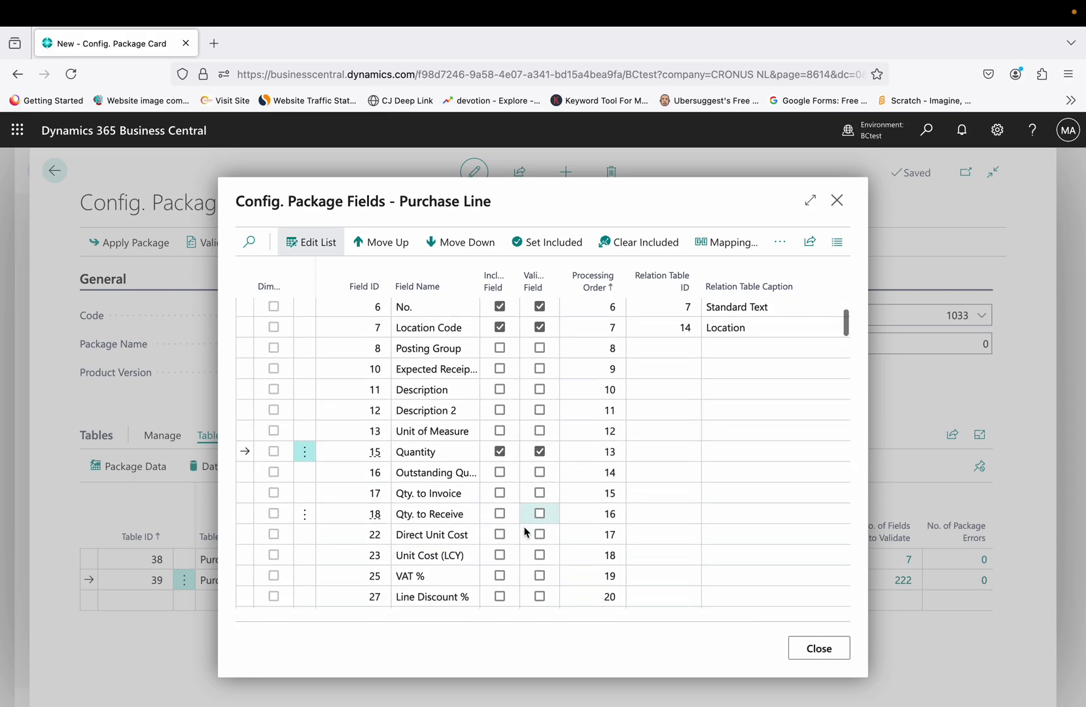
scroll(525, 531, down, 2)
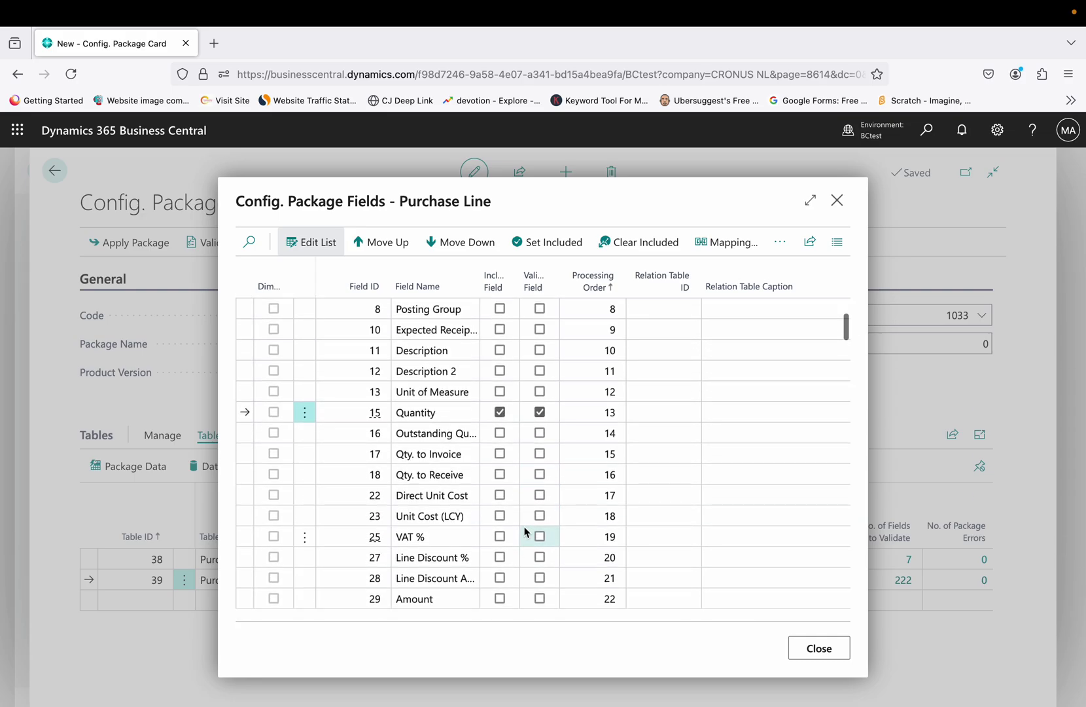
scroll(525, 531, down, 1)
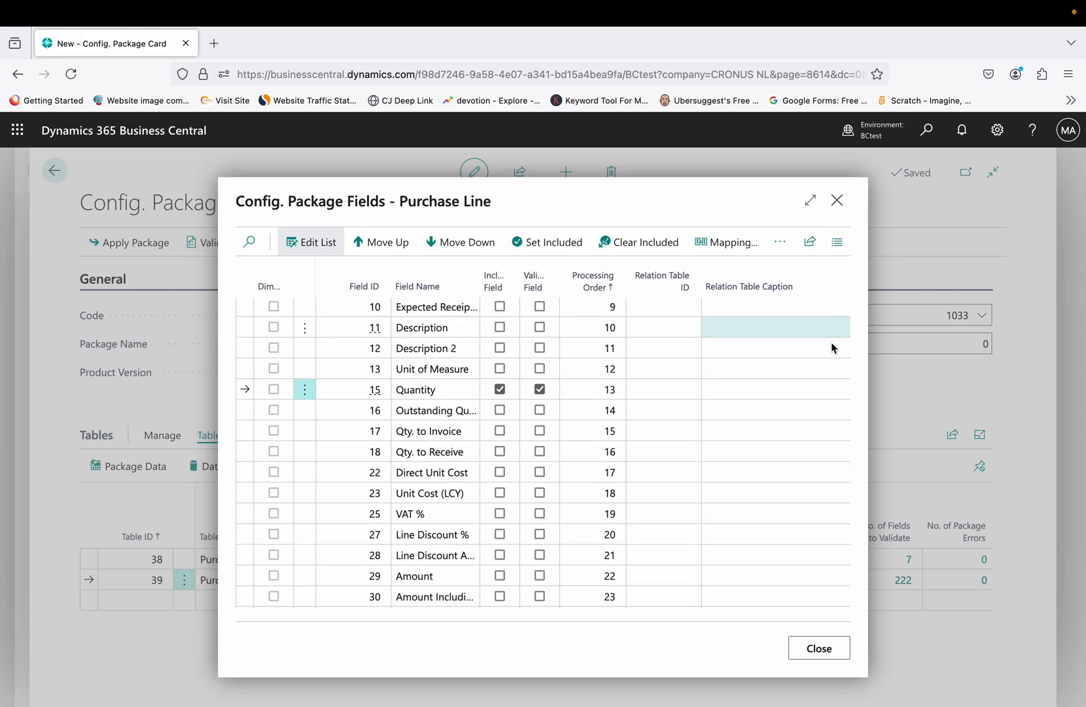
scroll(807, 468, down, 1)
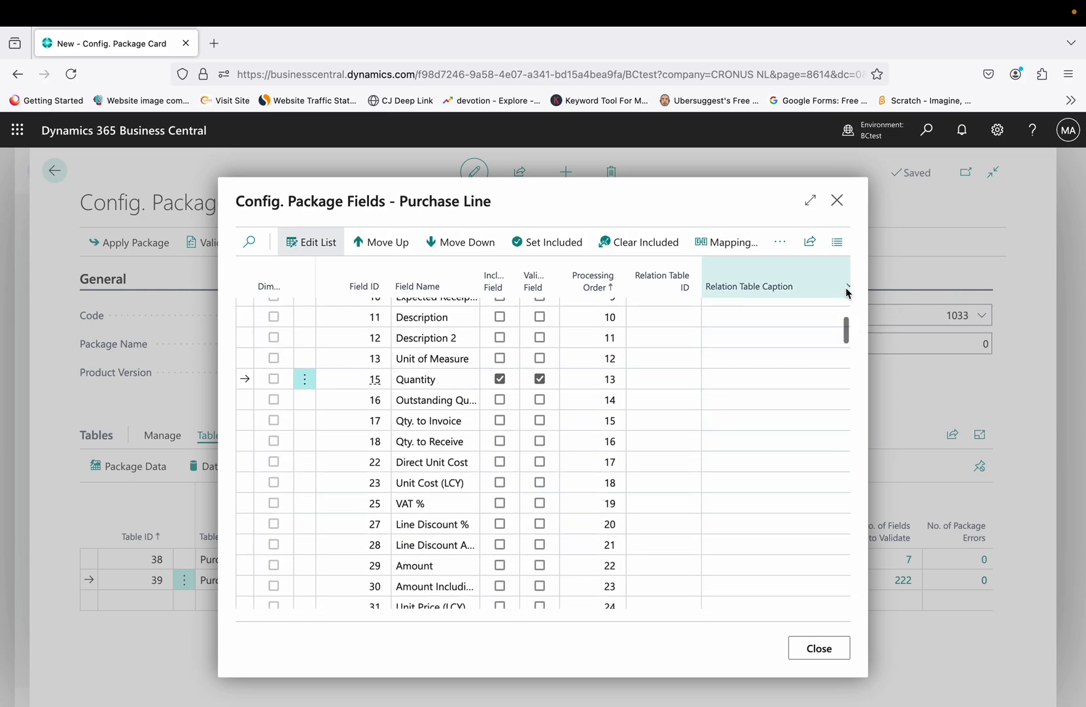
drag(846, 329, 846, 407)
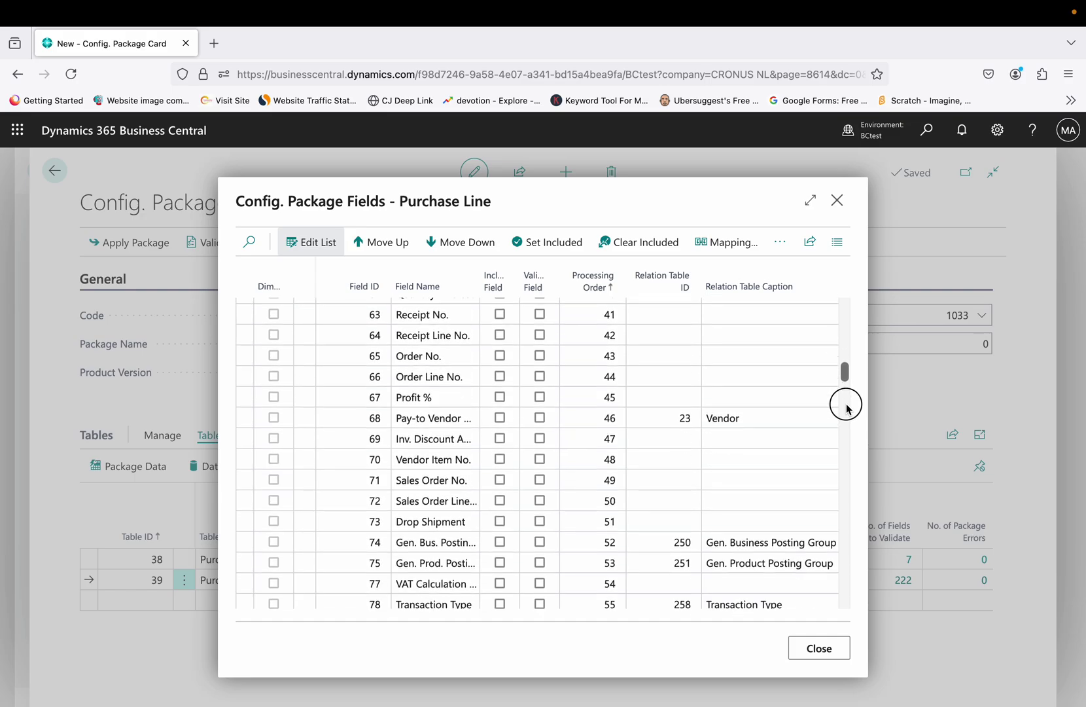
drag(846, 370, 848, 386)
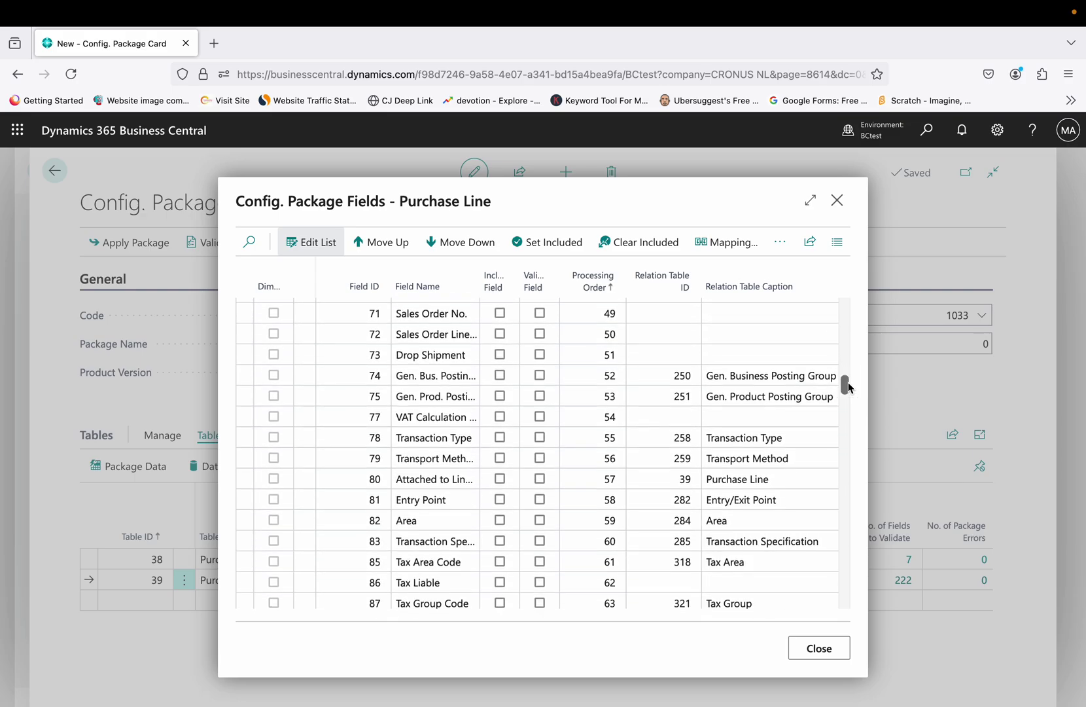
click(500, 379)
click(501, 397)
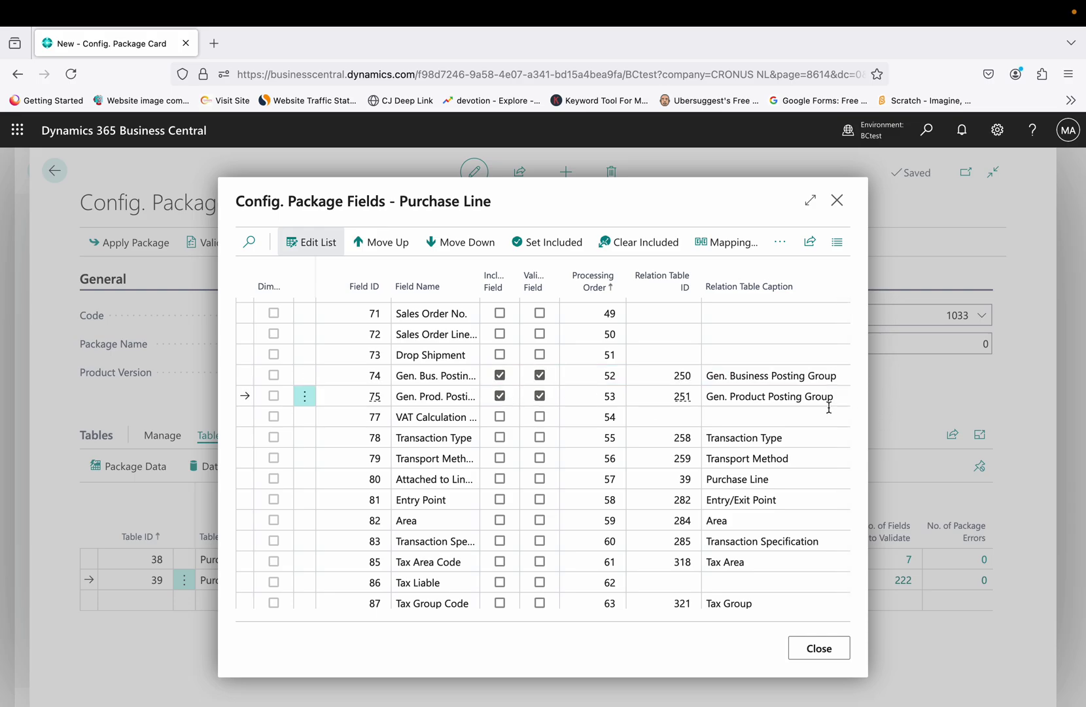
Step: Include the VAT Bus. Posting Group and VAT Prod. Posting Group fields for the Purchase Line table and close the field list
scroll(818, 435, down, 1)
drag(848, 379, 846, 401)
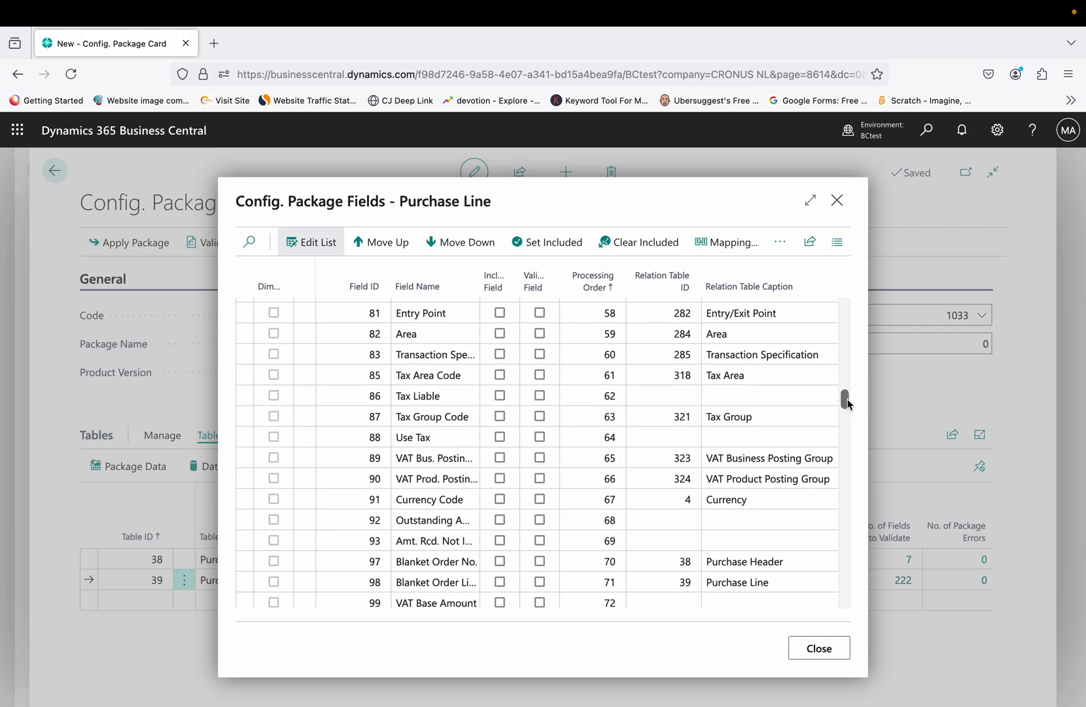
click(505, 459)
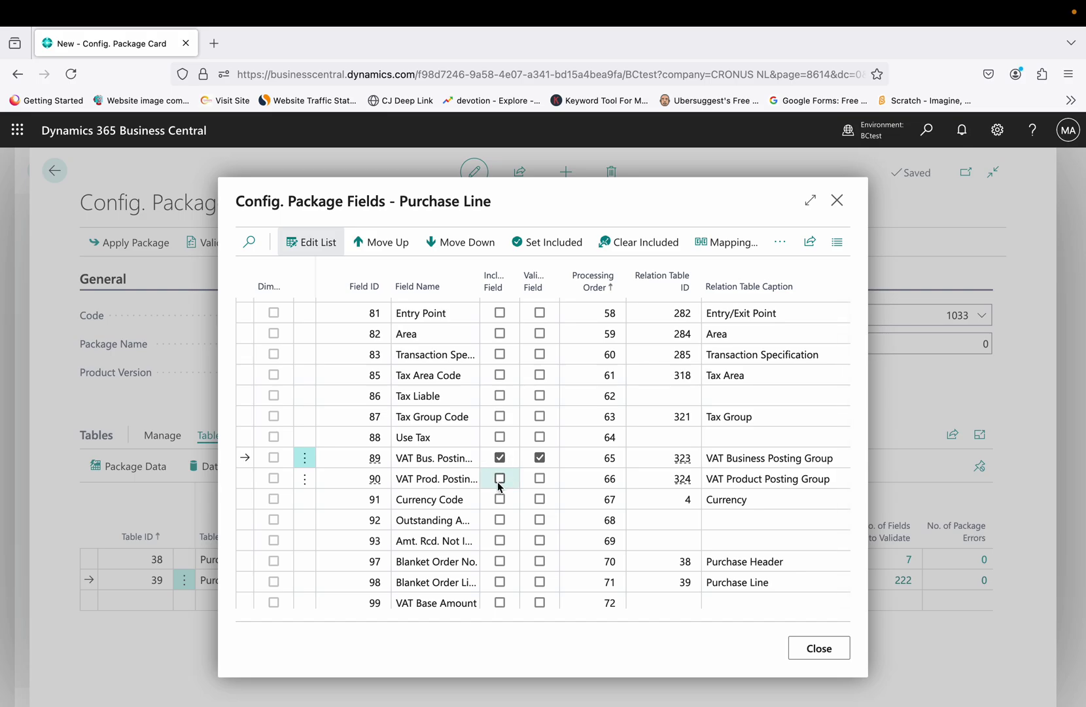
click(501, 479)
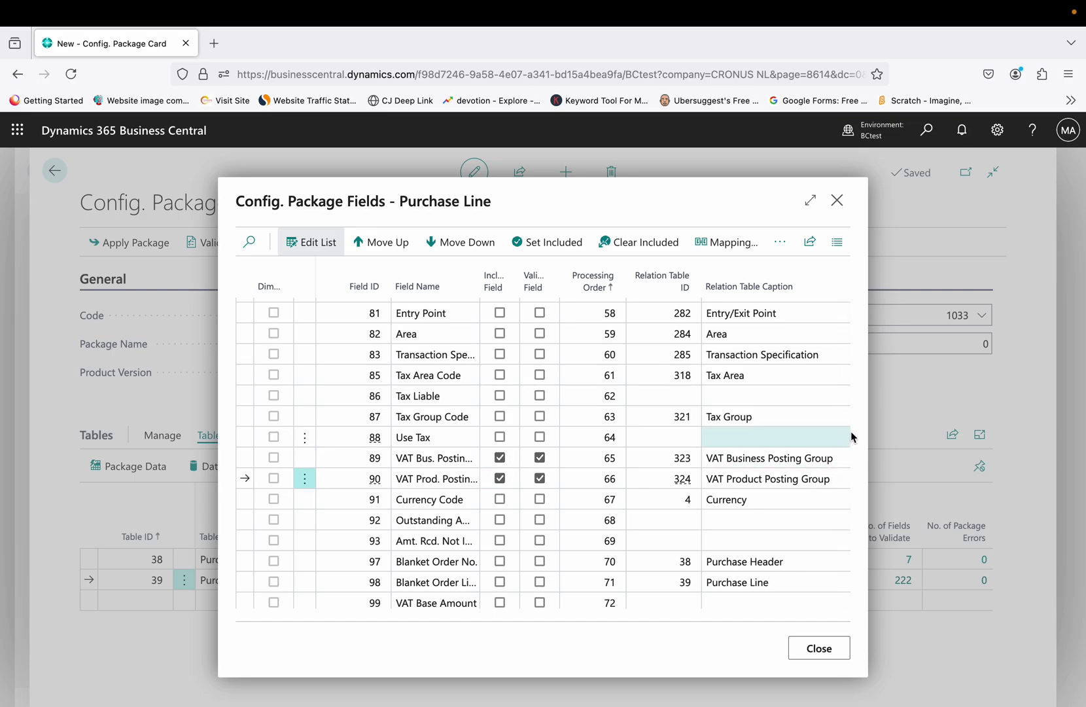
scroll(814, 474, down, 1)
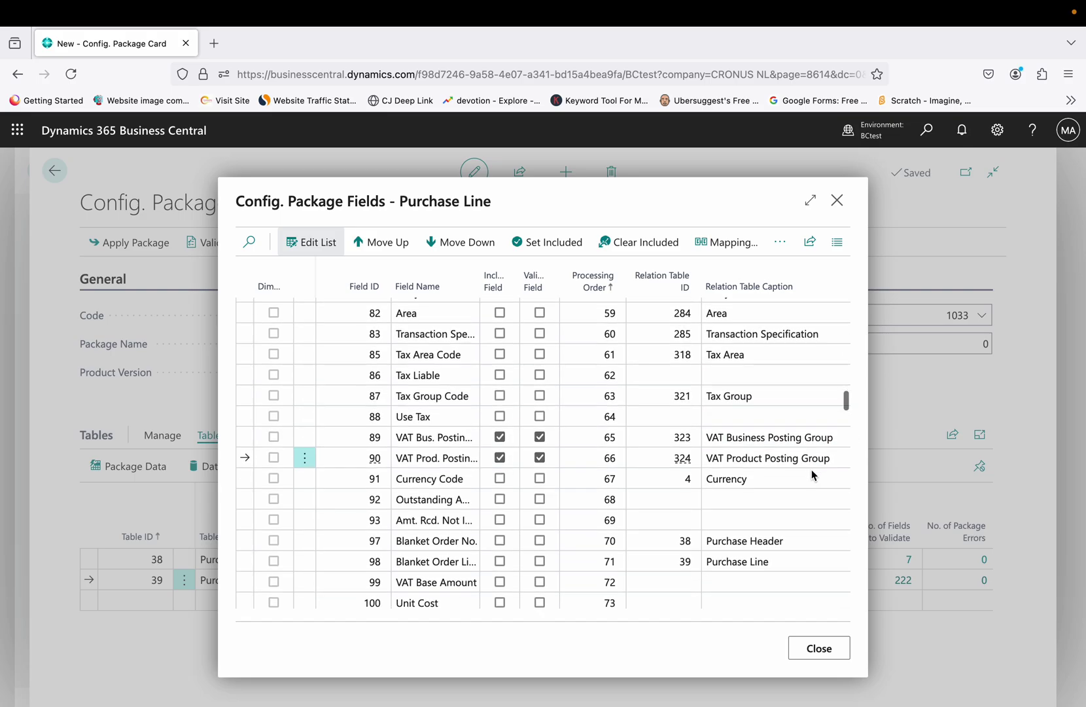
drag(846, 403, 848, 466)
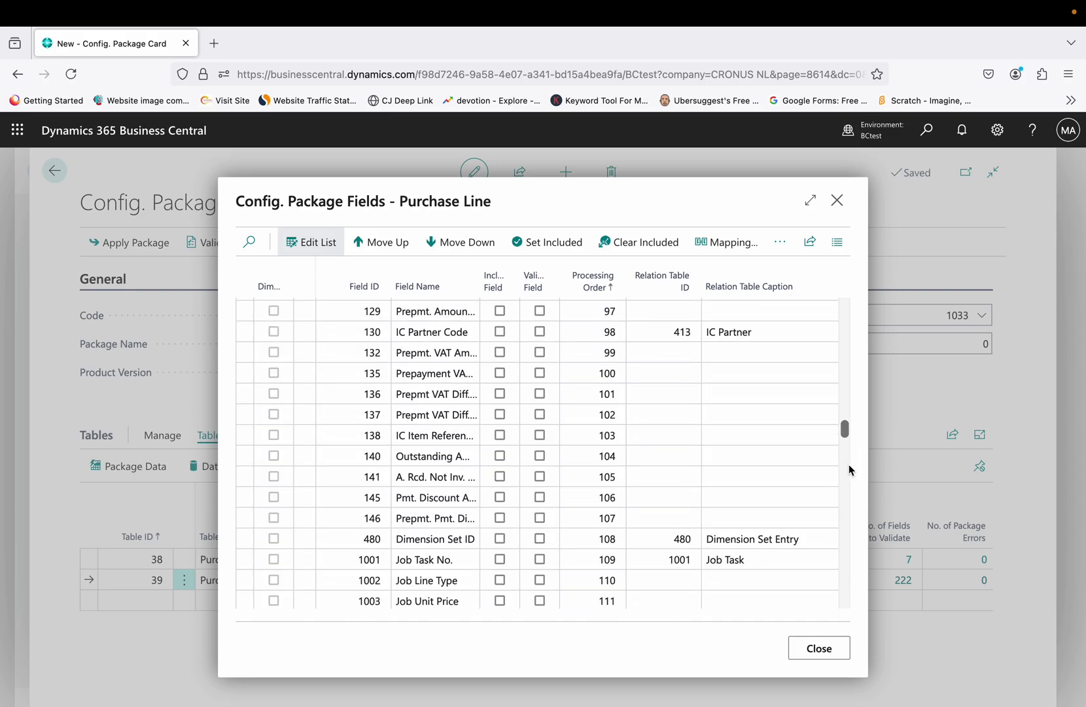
click(826, 650)
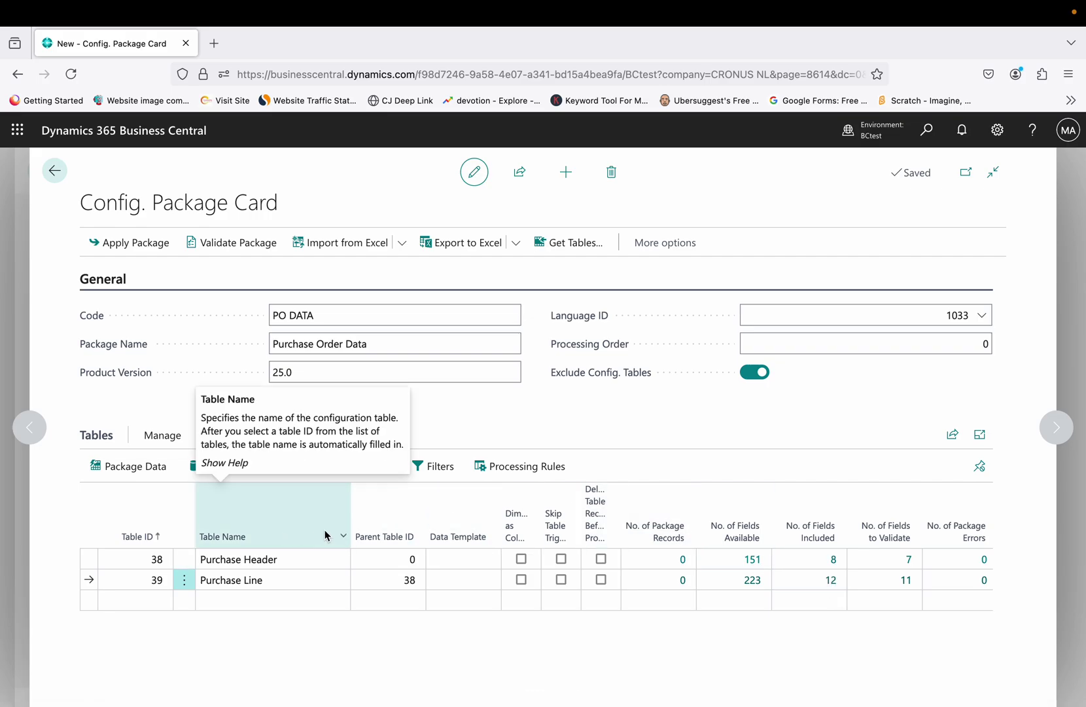
Step: Export the whole PO DATA package with both tables to Excel and confirm the export
click(305, 567)
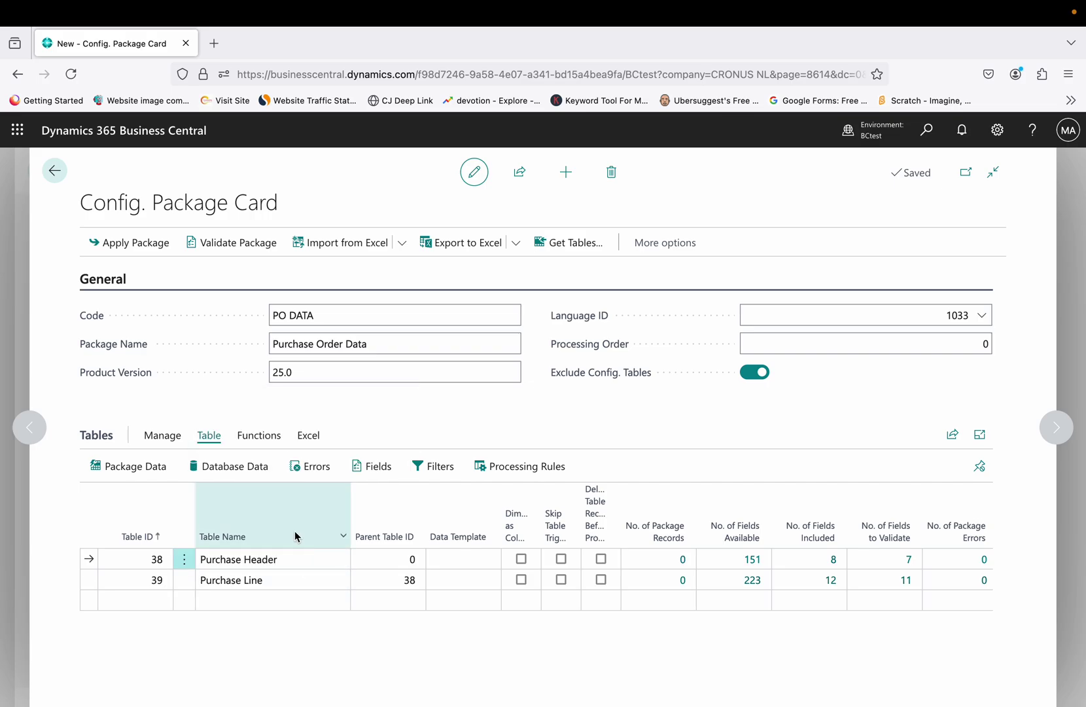
click(301, 444)
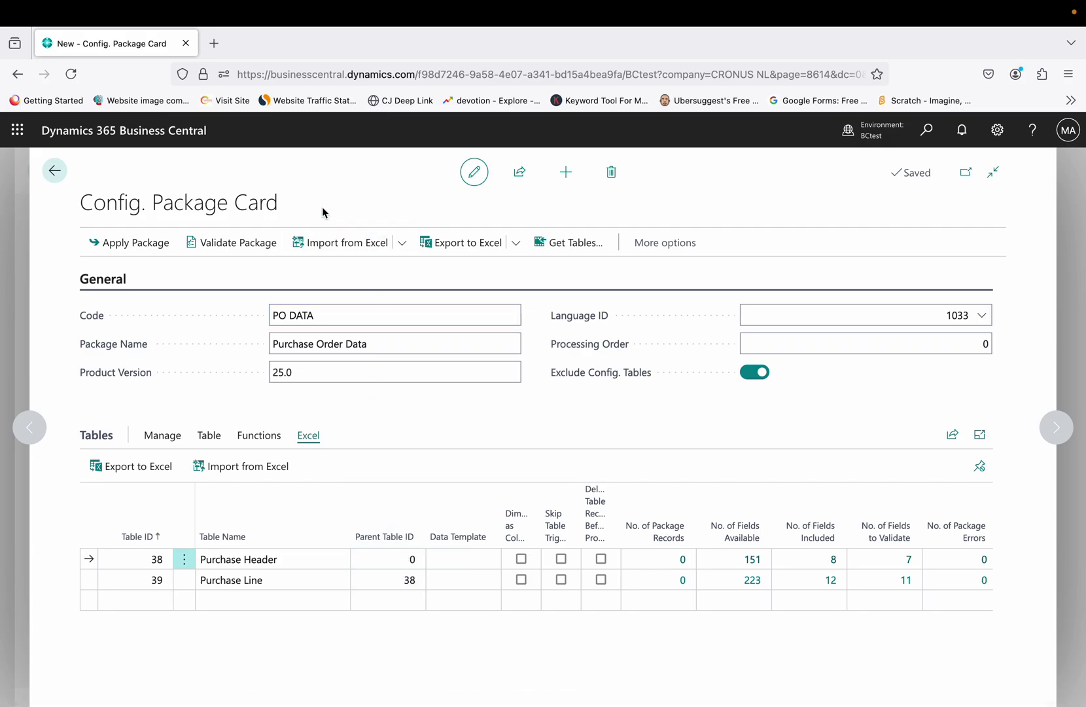
click(444, 246)
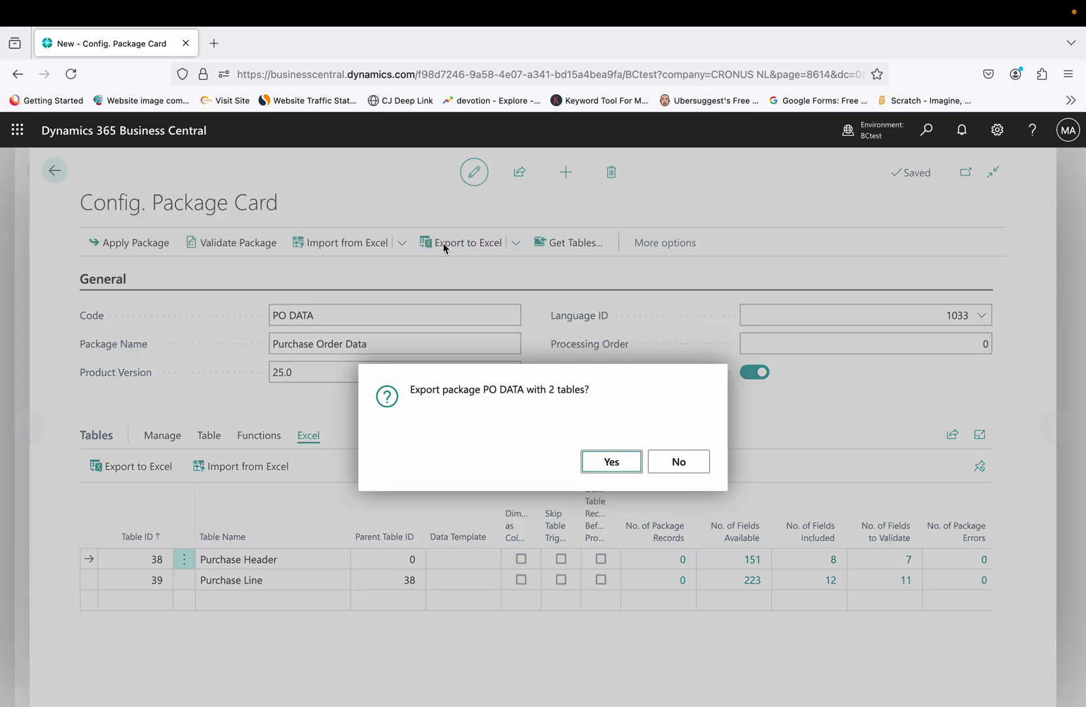
click(631, 469)
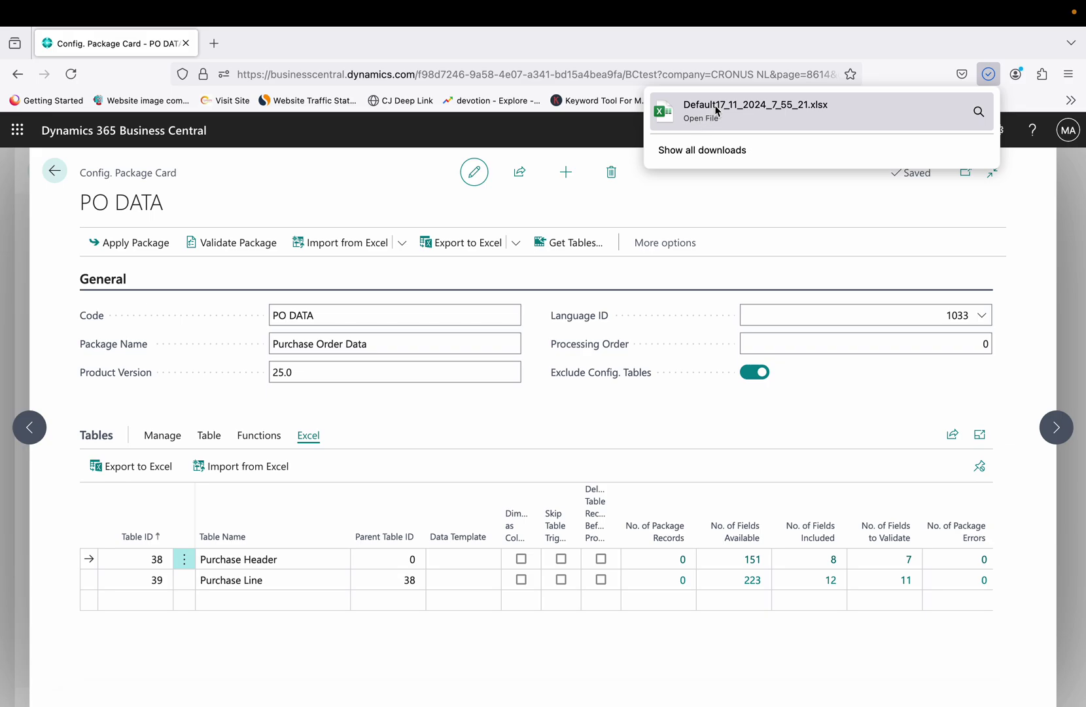
Step: Open the exported workbook Default17_11_2024_7_55_21.xlsx in Excel and review its Purchase Line and Purchase Header sheets
click(717, 111)
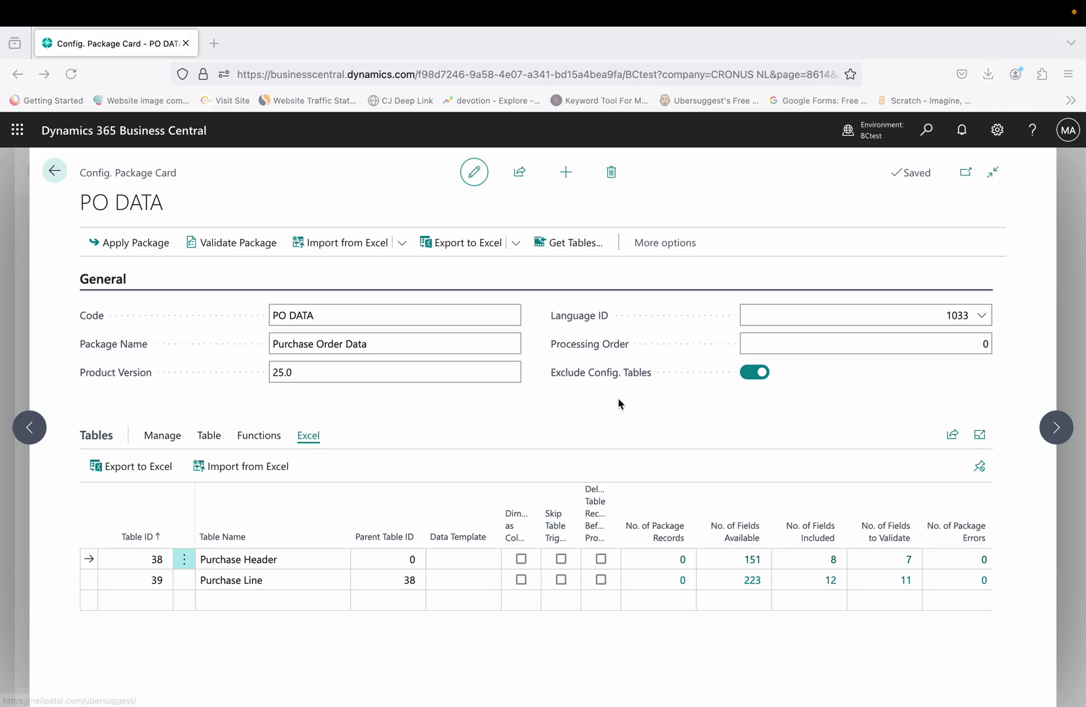
key(ctrl+Left)
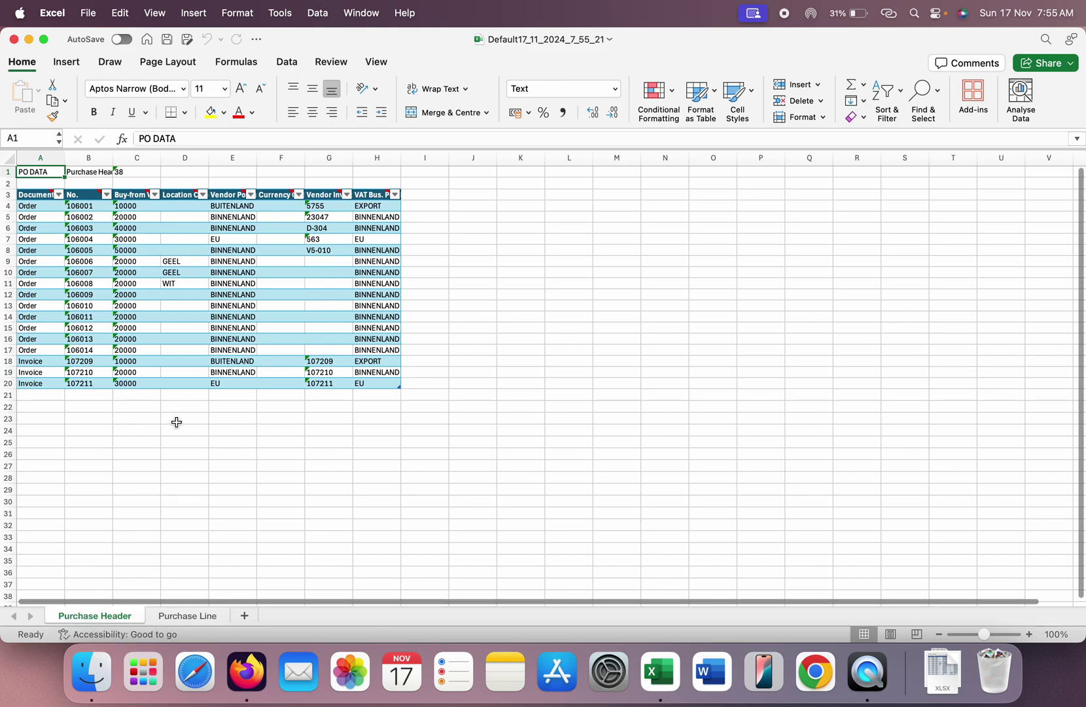
click(185, 616)
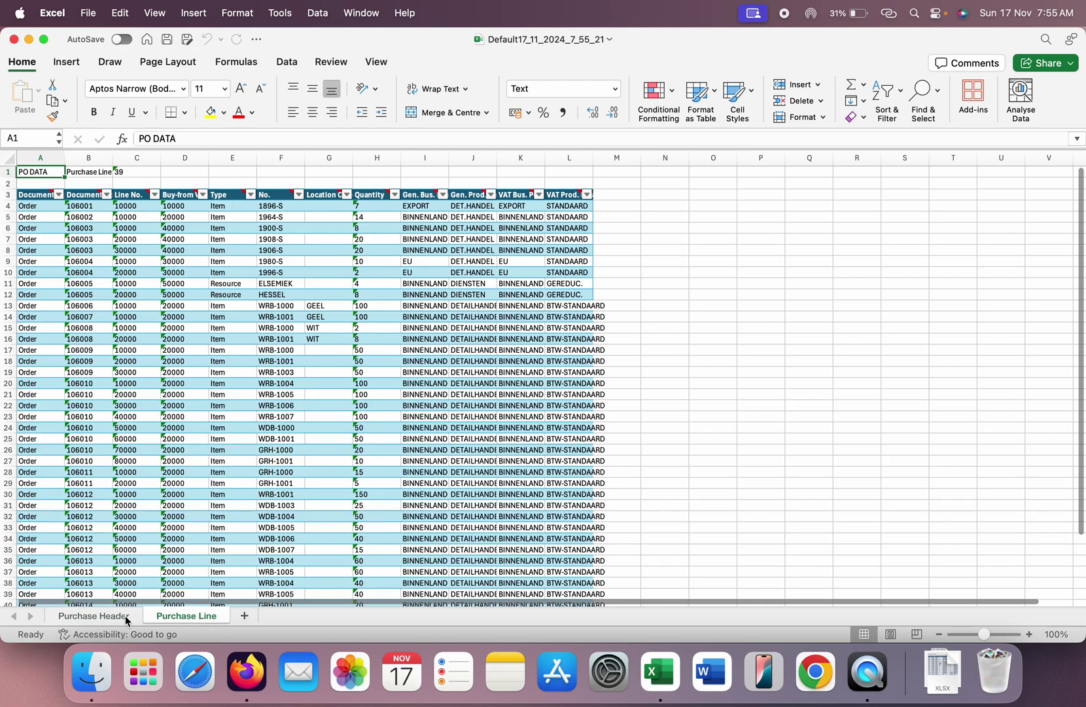
click(93, 617)
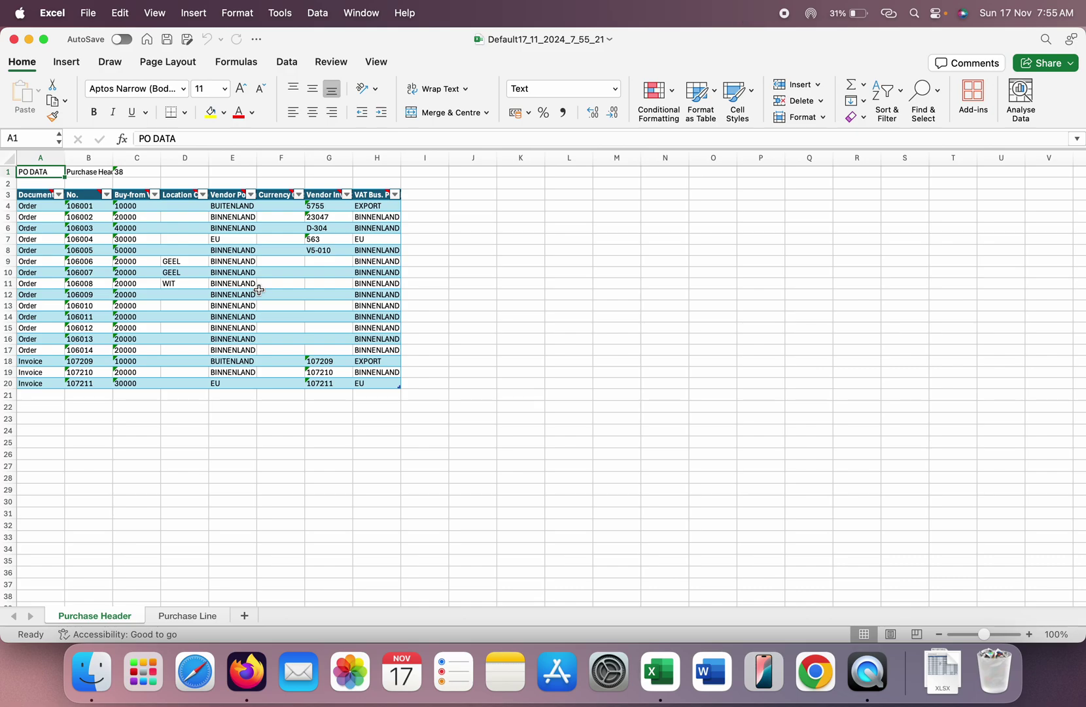
Step: Switch to Business Central, look up the existing records in the Purchase Orders list, and return to the PO DATA package card
key(ctrl+Right)
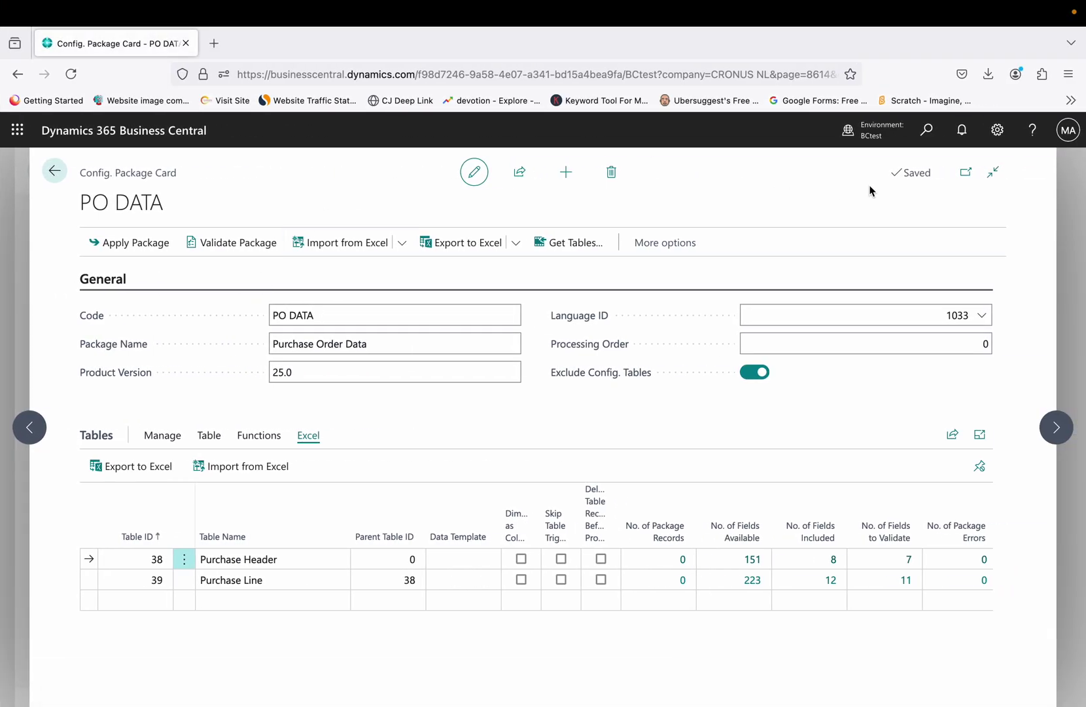
click(924, 138)
text(purchase or)
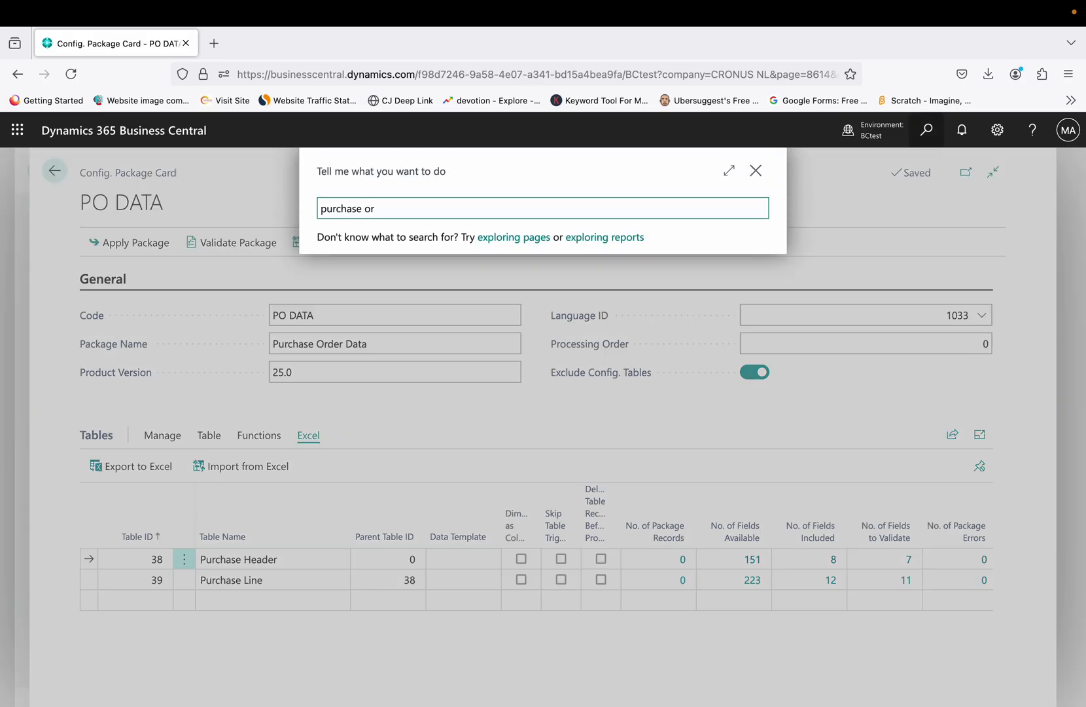
key(Down)
key(Down)
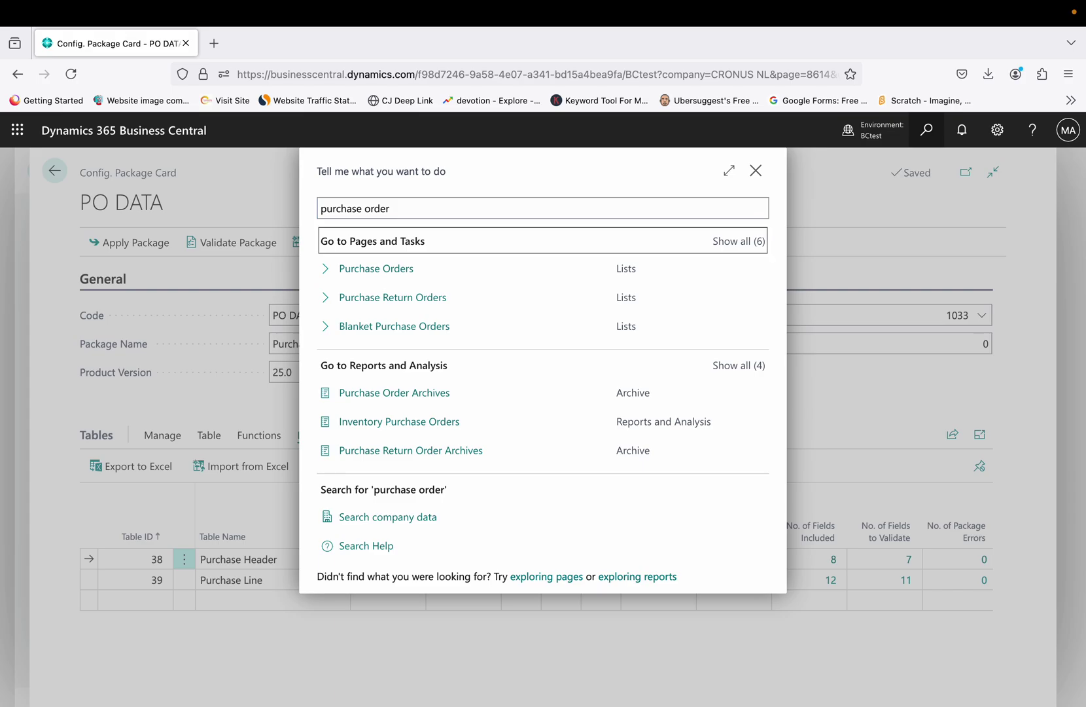
key(Return)
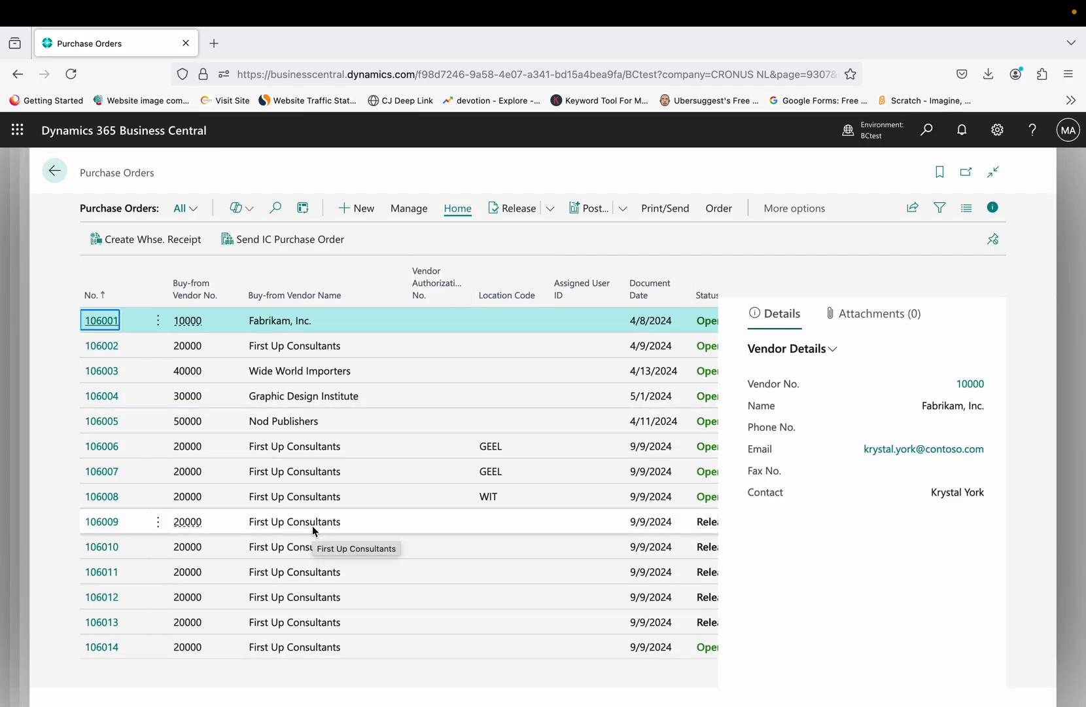
click(54, 173)
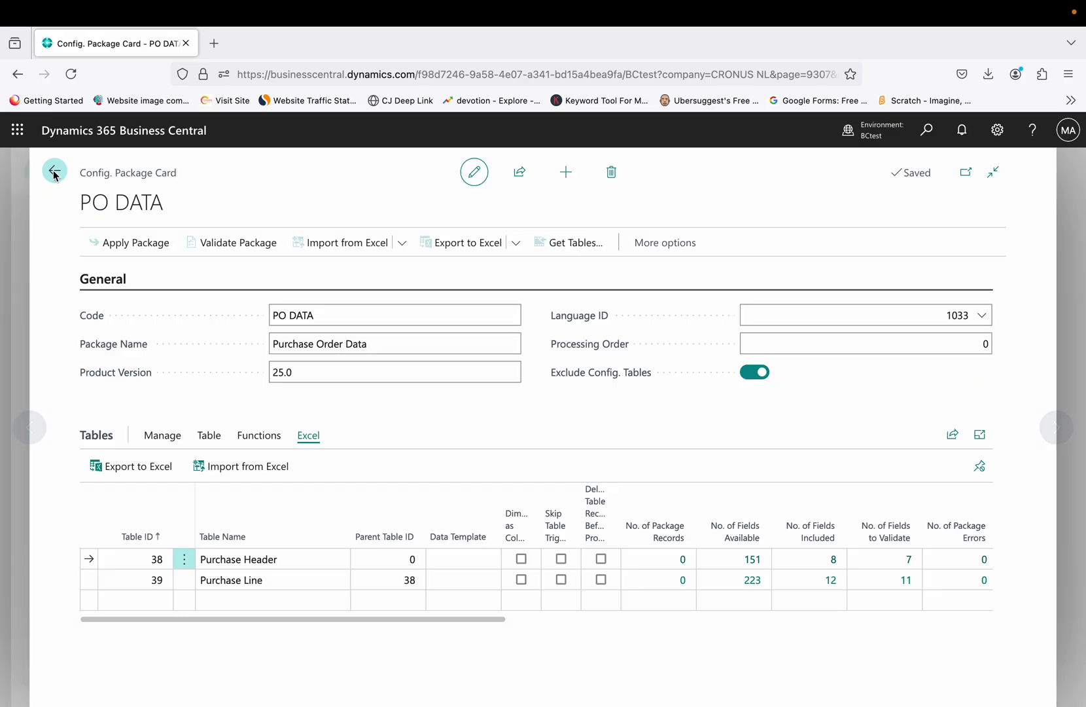
Step: Switch to the exported workbook in Excel and delete sheet rows 6 to 20 on the Purchase Header sheet
key(ctrl+Left)
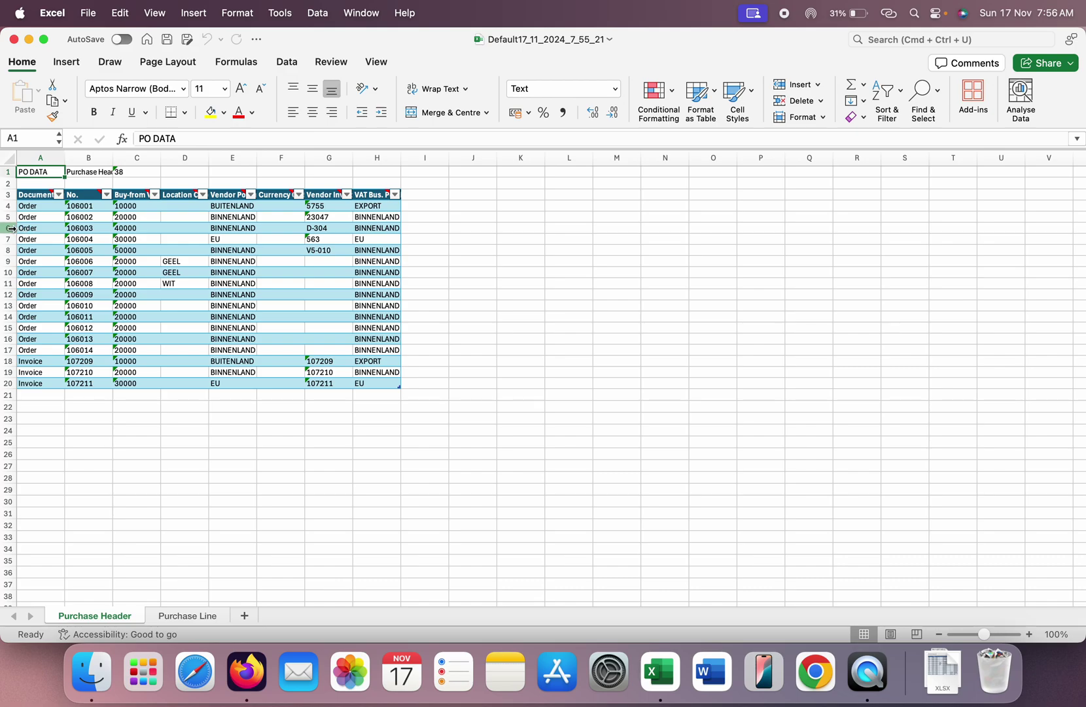
drag(8, 228, 17, 374)
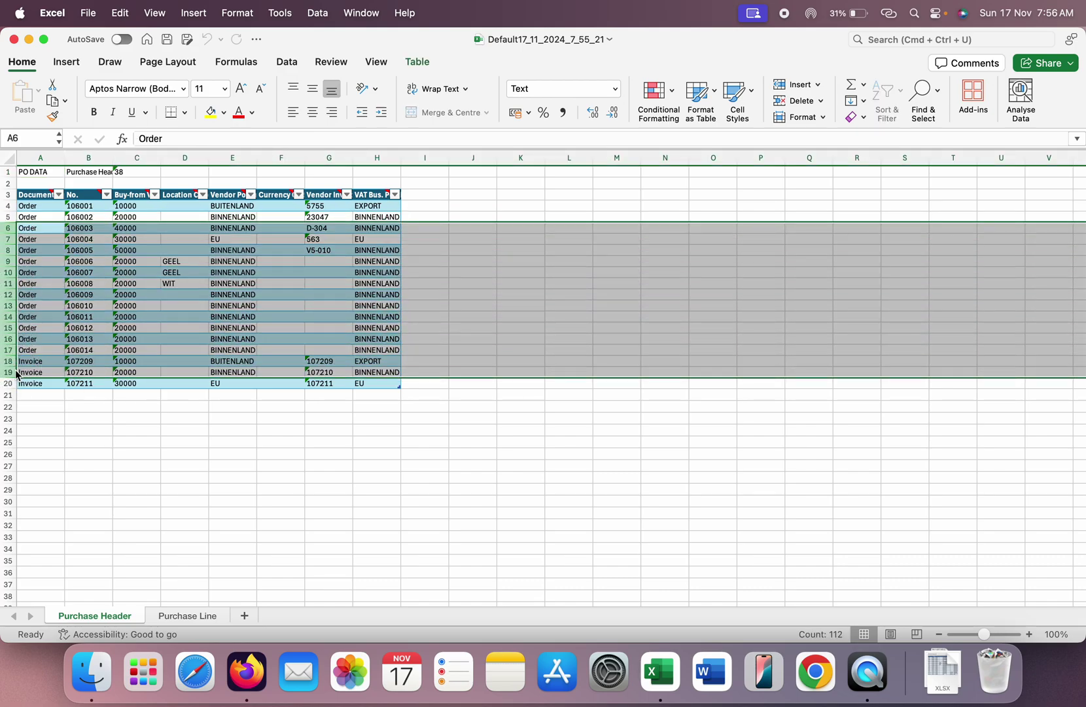
key(shift+Down)
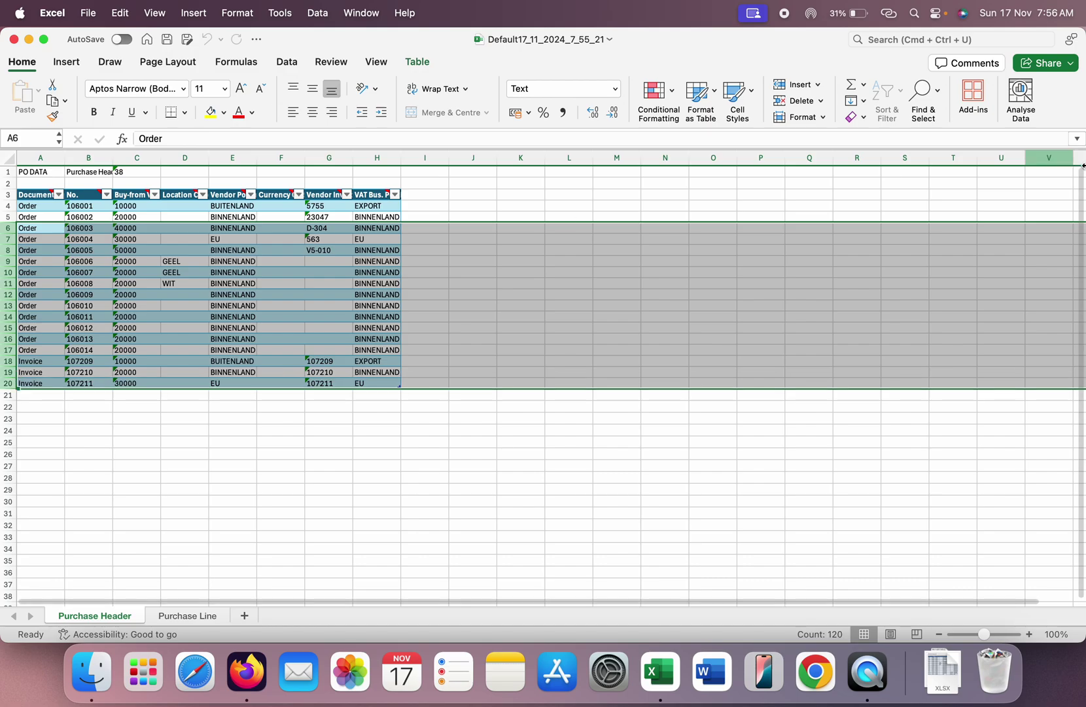
click(821, 102)
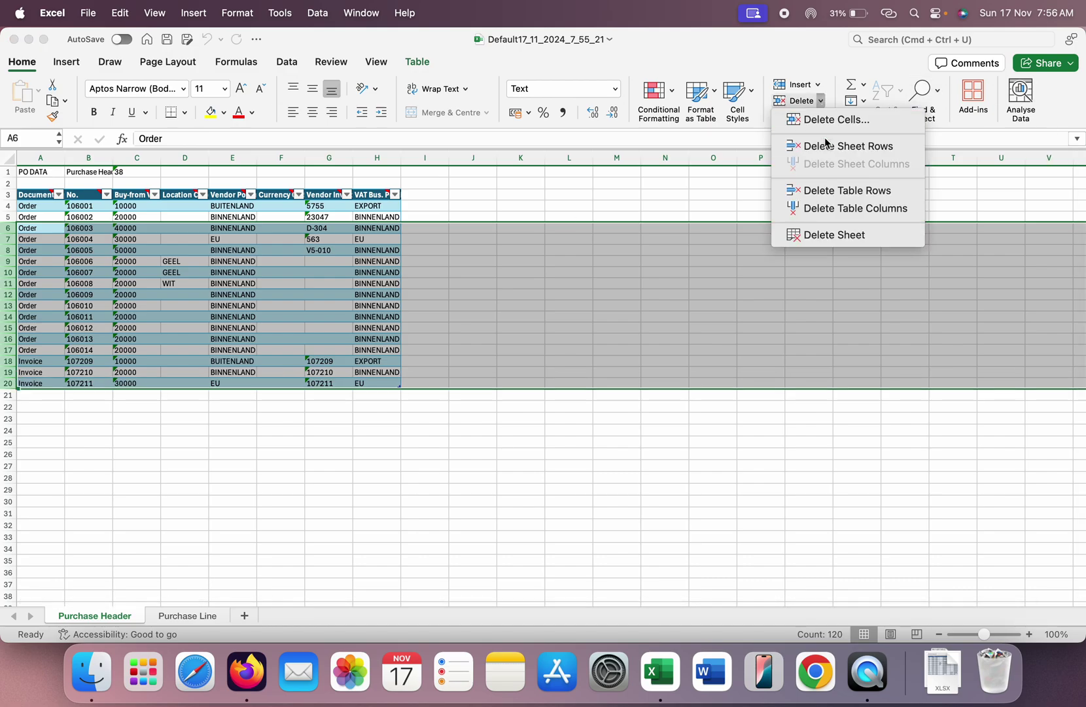
click(826, 144)
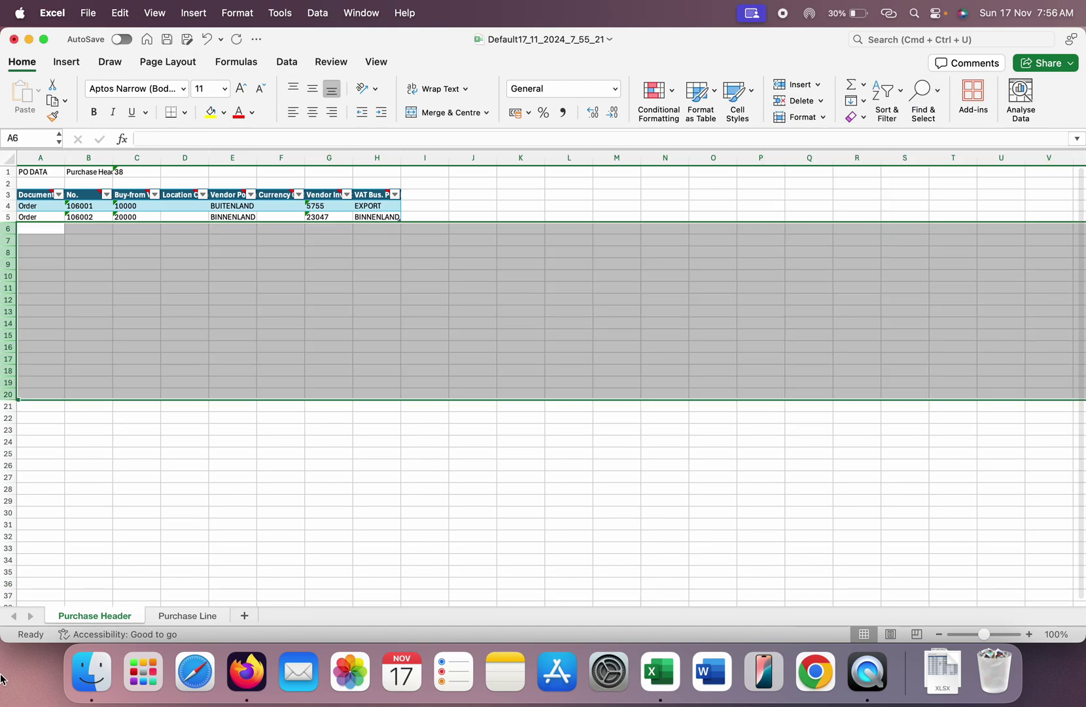
Step: Delete sheet rows 5 and 6 on the Purchase Line sheet
click(166, 618)
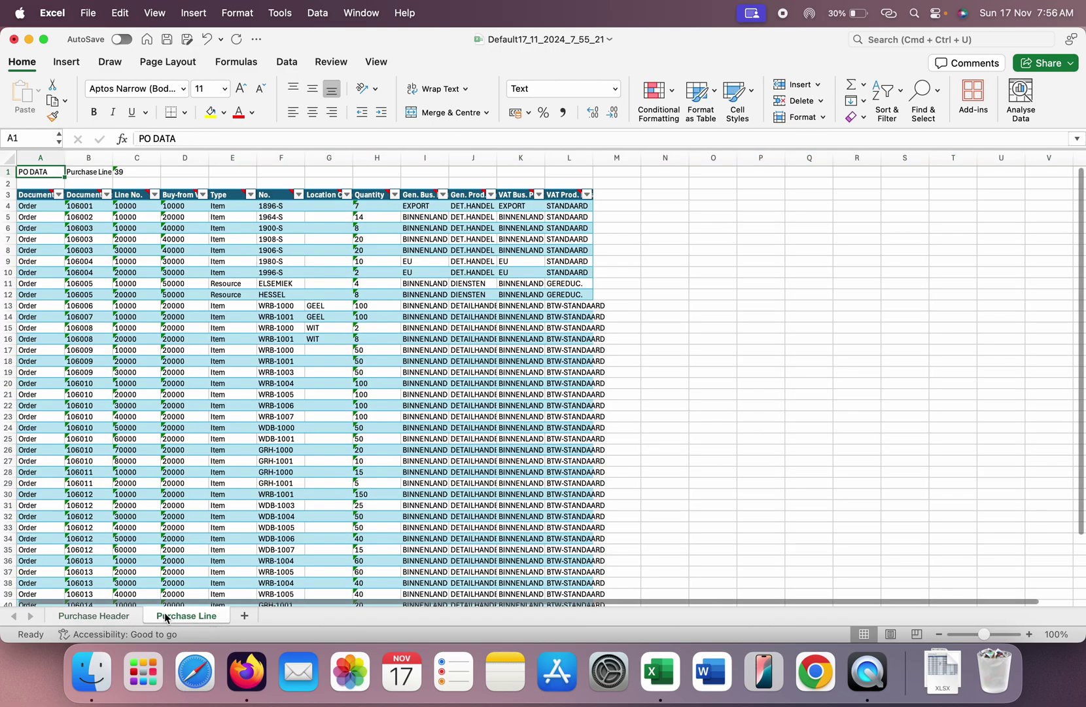
click(6, 228)
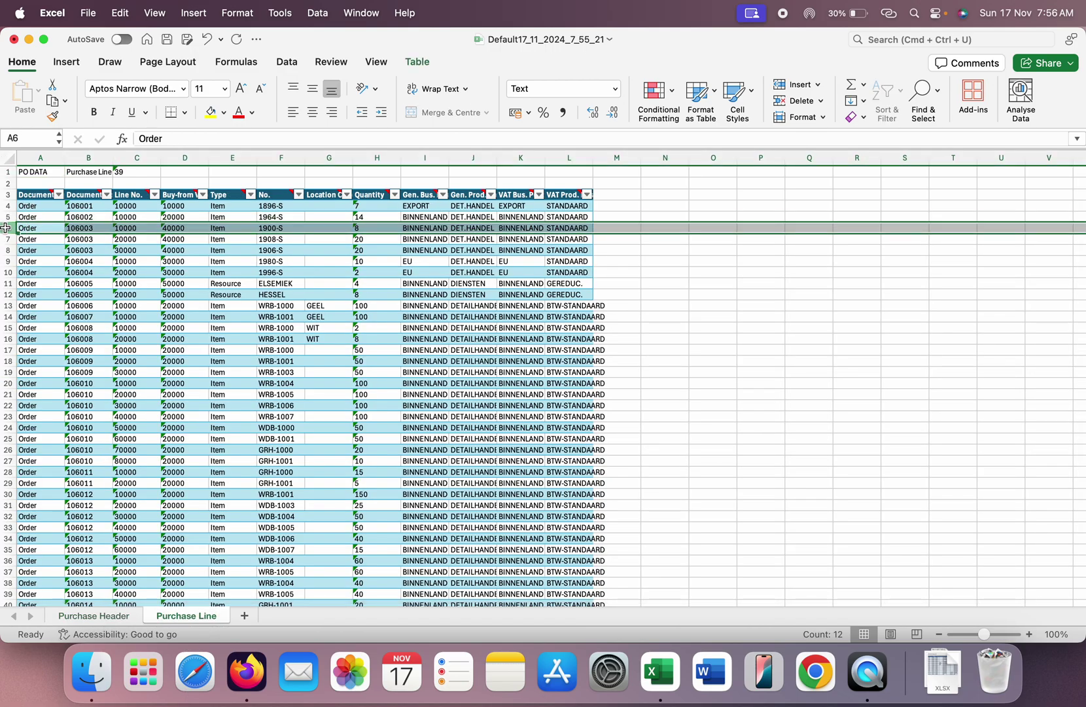
drag(5, 216, 5, 227)
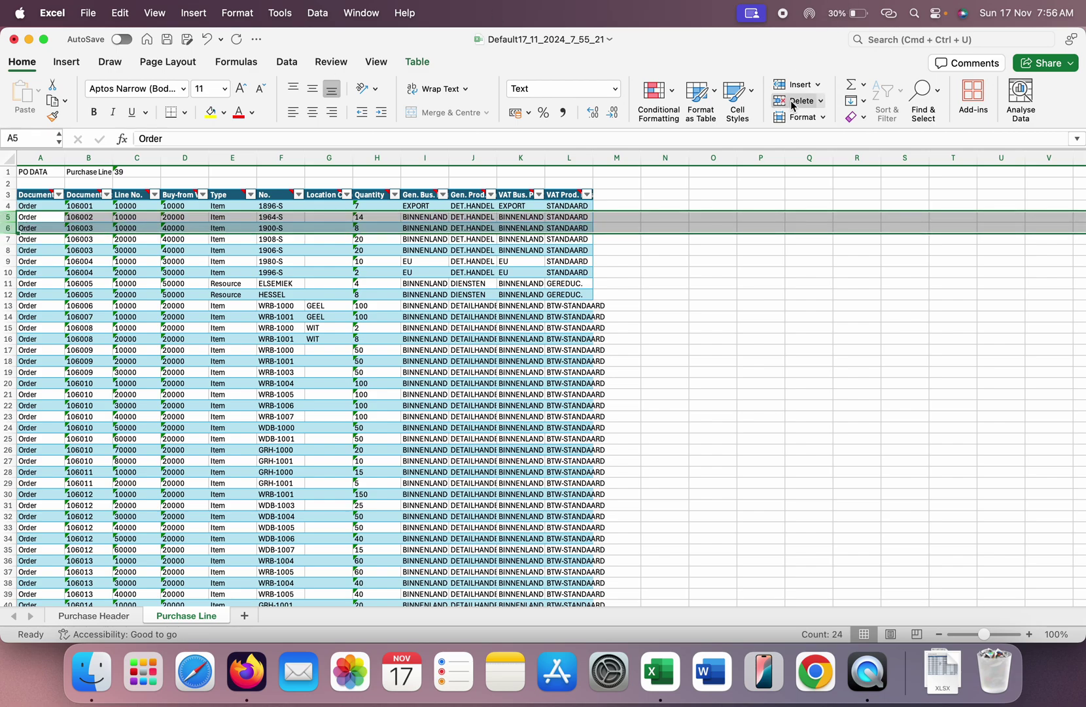
click(820, 100)
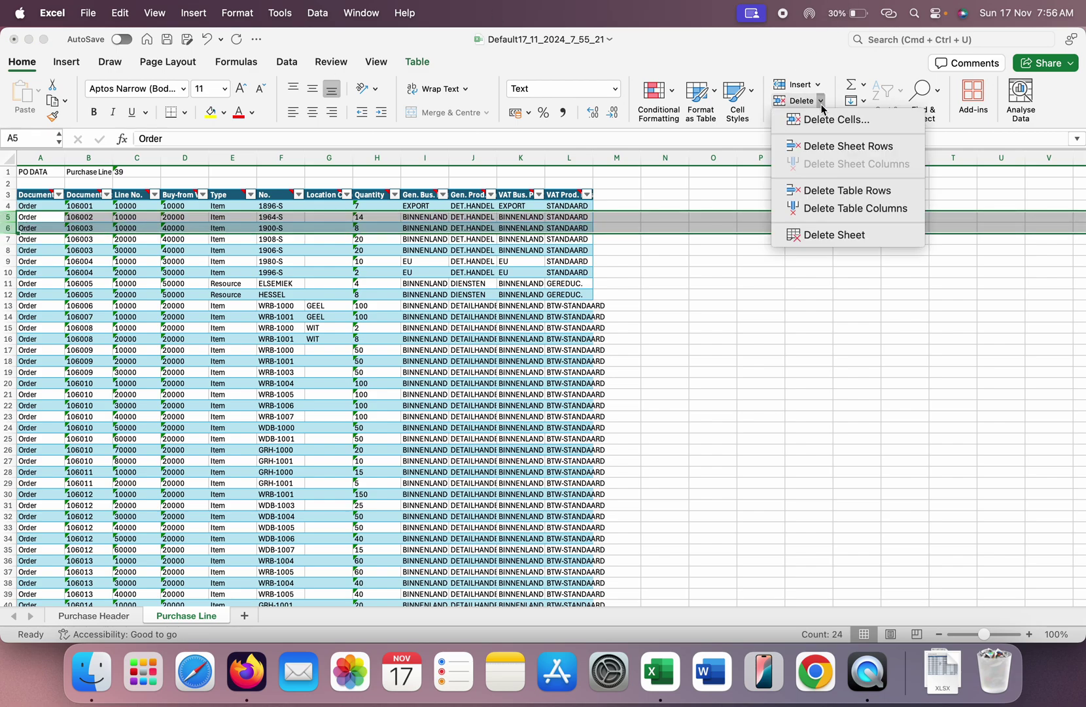
click(834, 145)
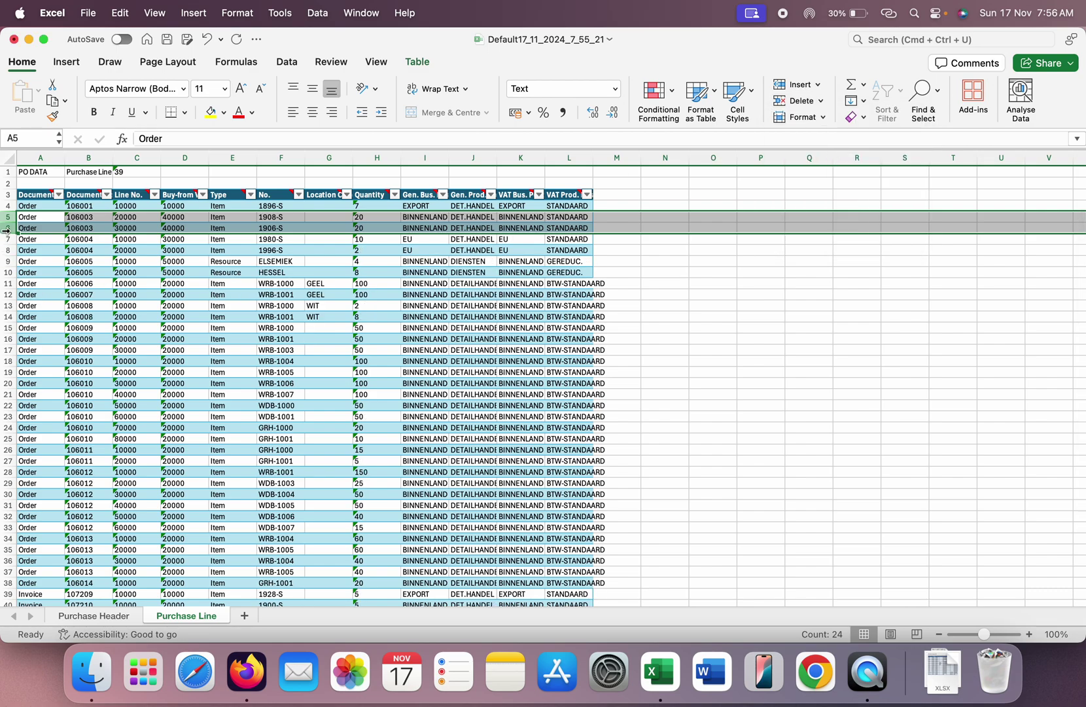
Step: Delete all sheet rows from row 6 down to the end of the data on the Purchase Line sheet
drag(5, 229, 2, 695)
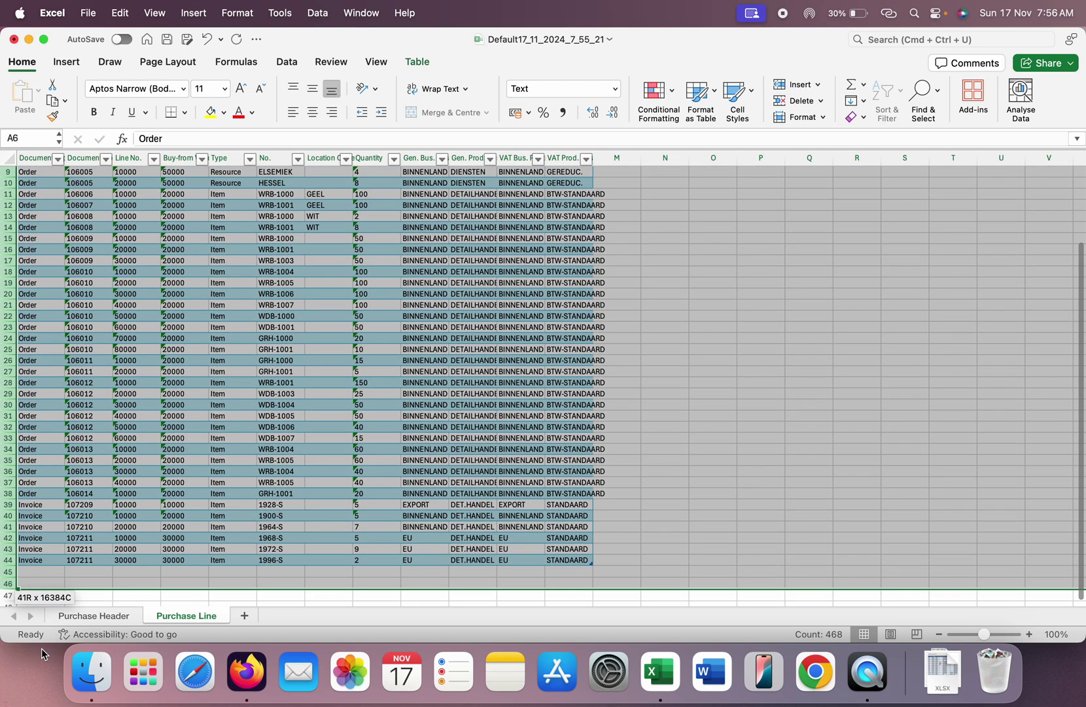
click(822, 100)
click(825, 143)
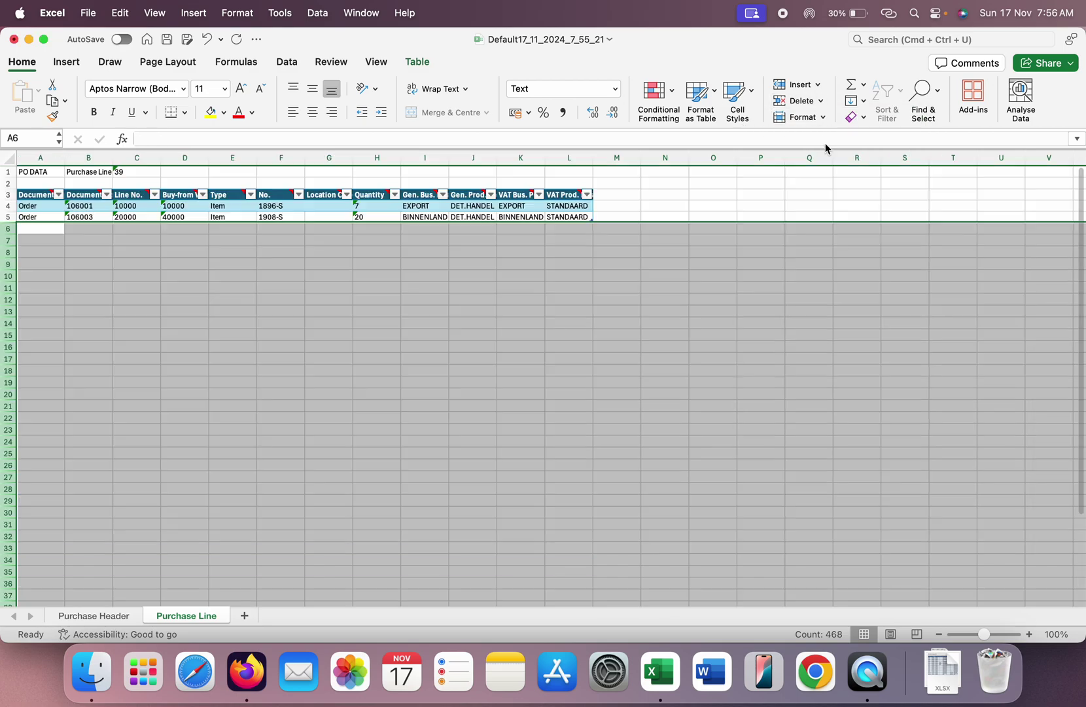
click(478, 408)
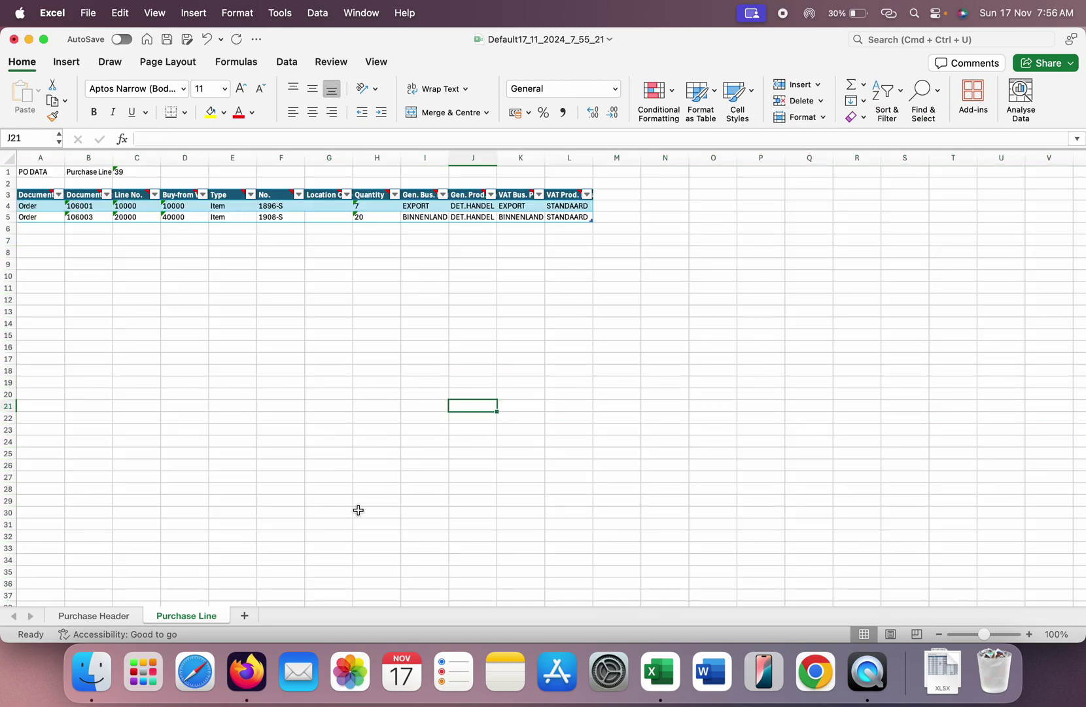
Step: Replace the No. values of the two purchase orders in B4 and B5 of the Purchase Header sheet with new consecutive order numbers
click(124, 622)
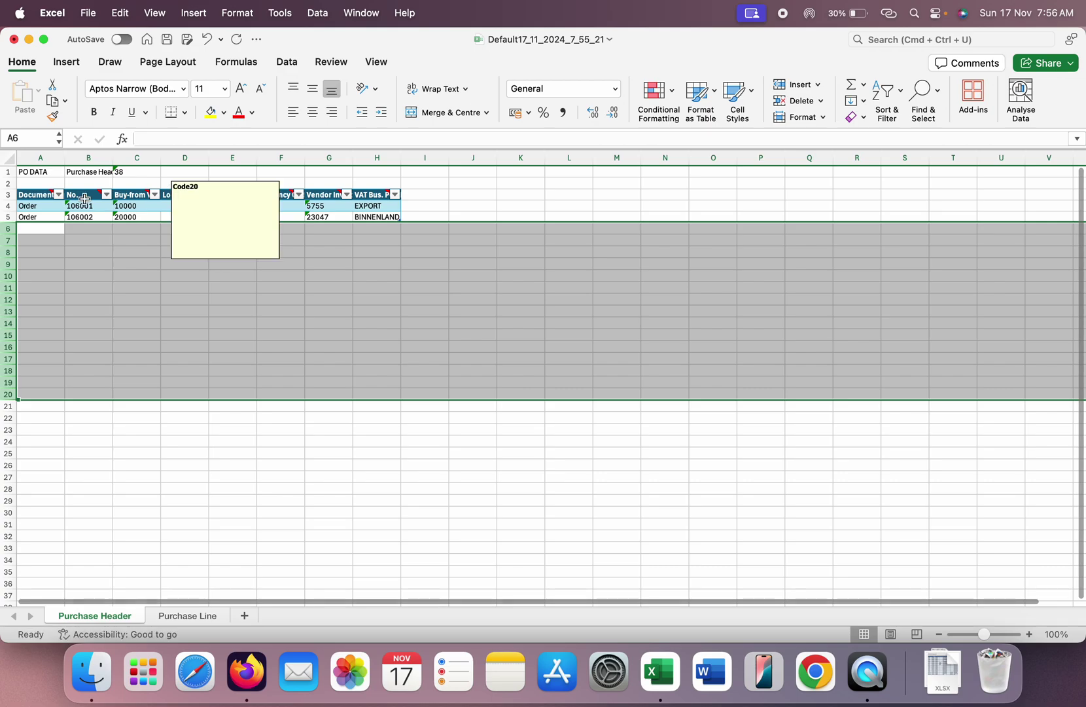
mouse_move(46, 198)
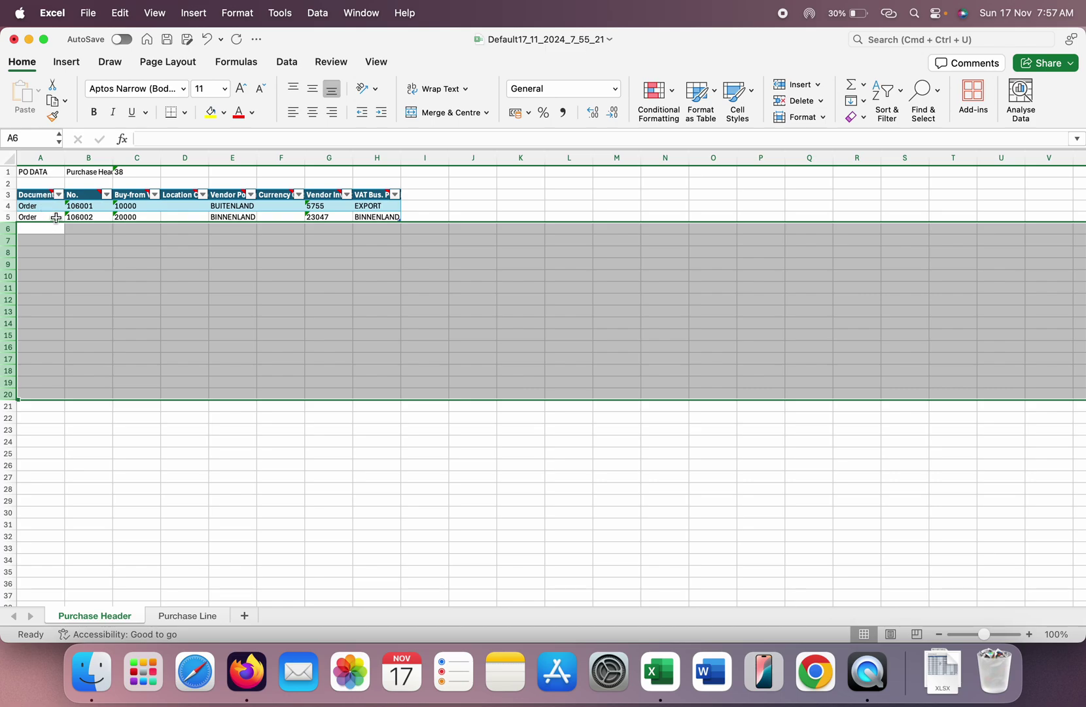
click(88, 205)
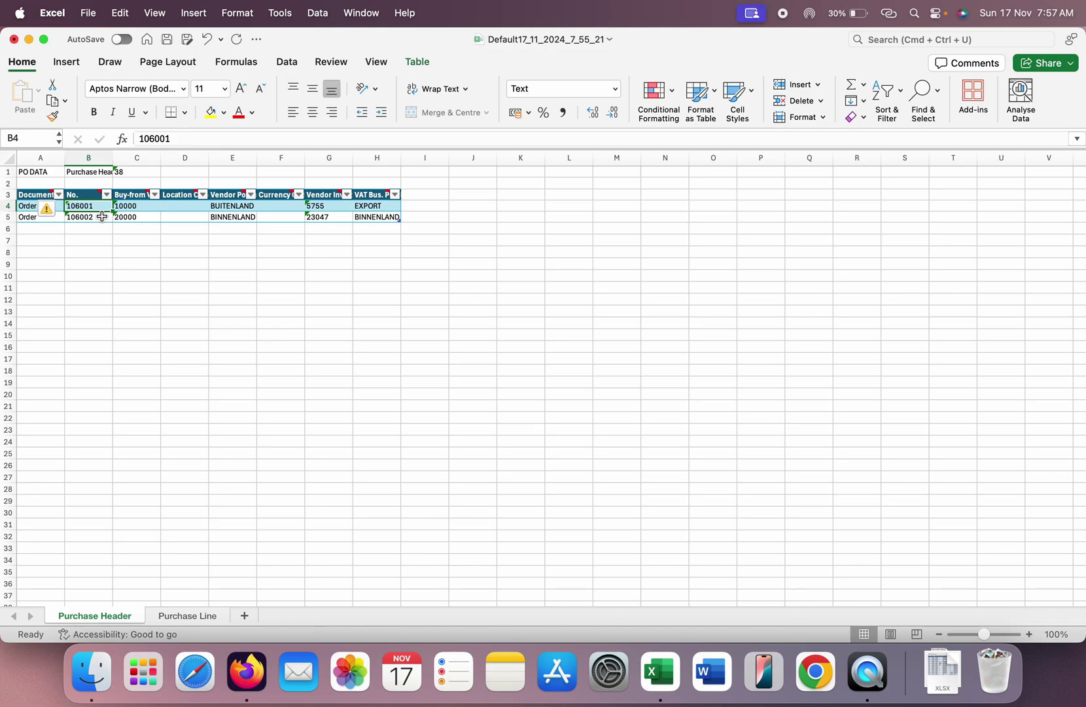
text(K000)
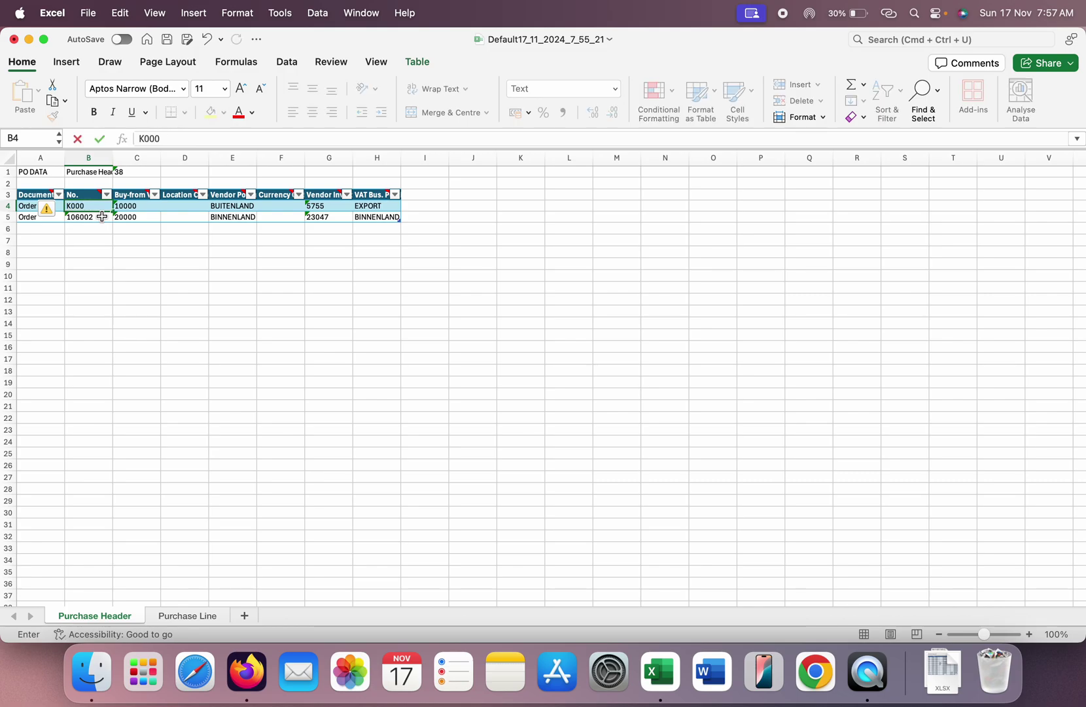
text(1)
key(Return)
text(K)
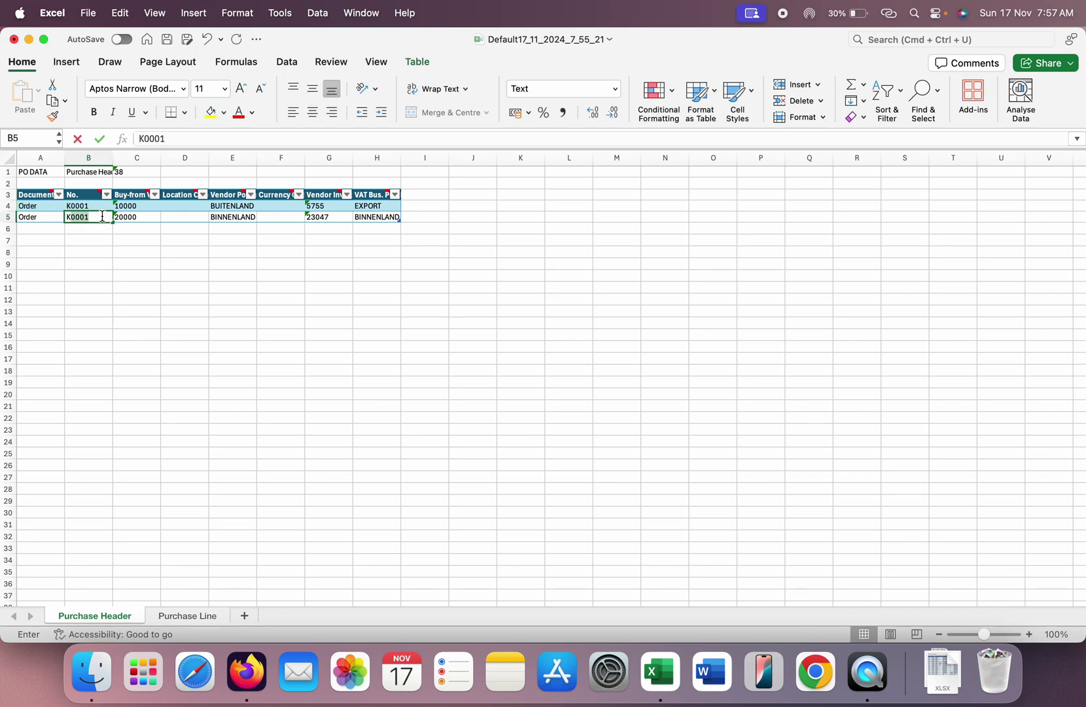
text(0002)
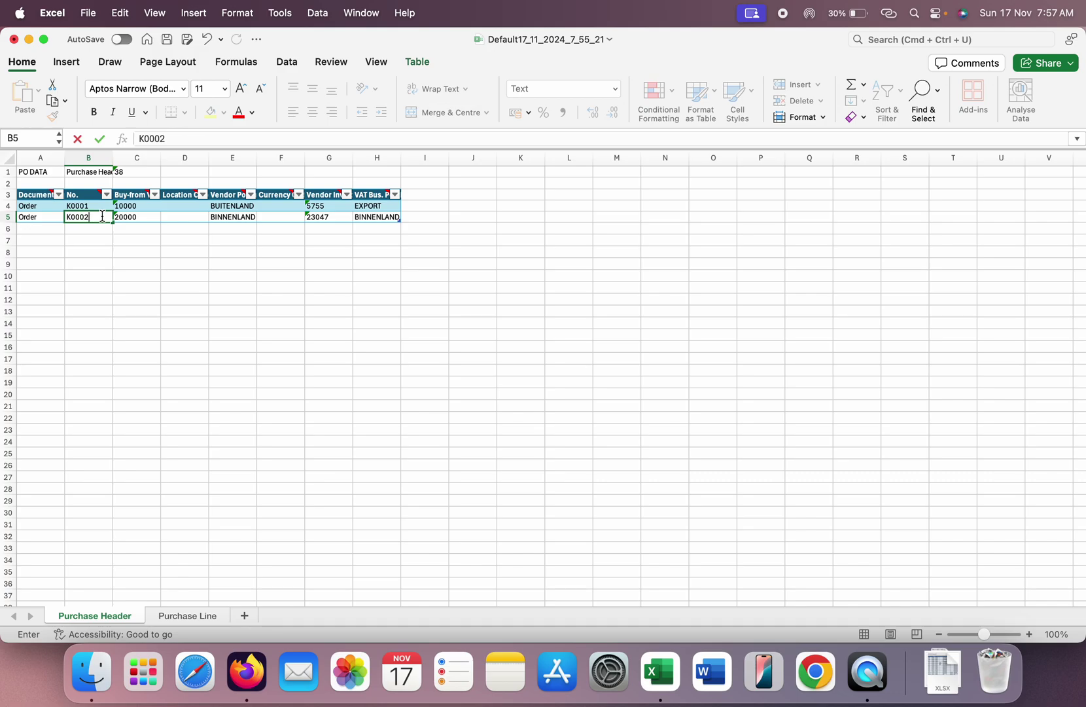
key(Return)
click(102, 216)
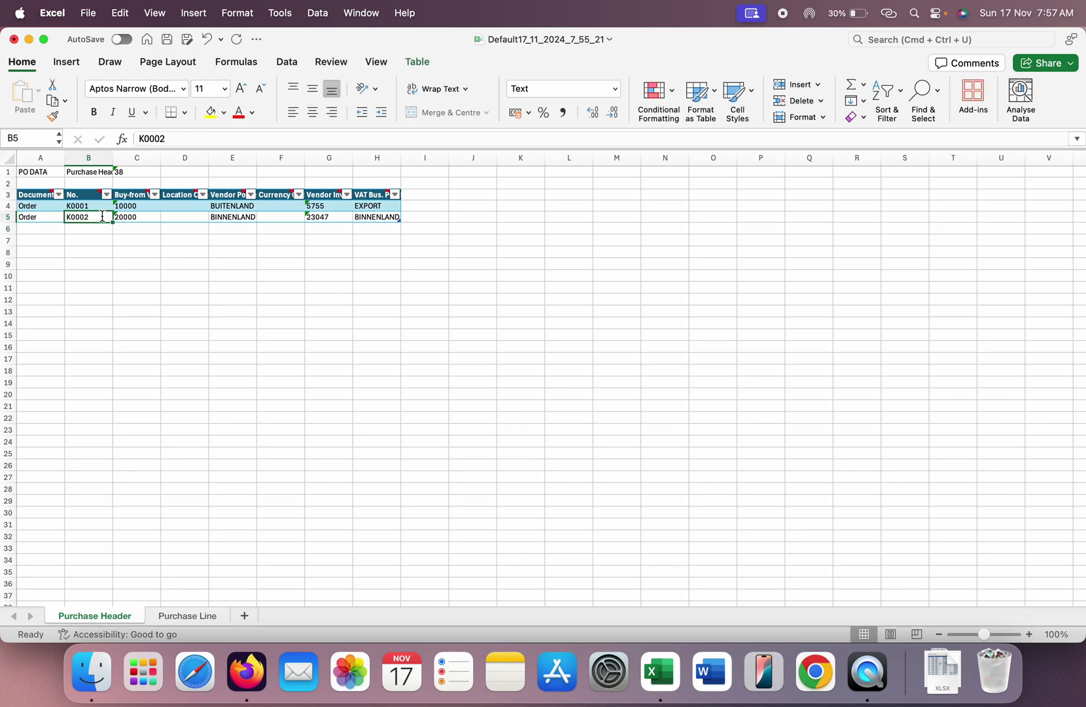
key(Up)
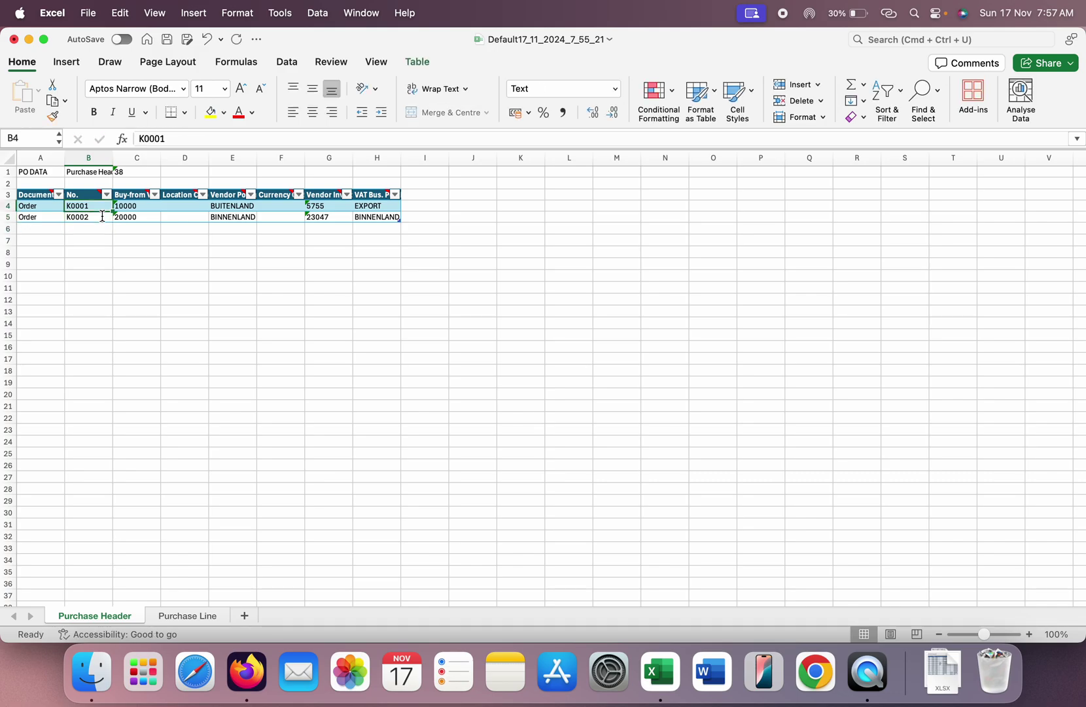
click(102, 216)
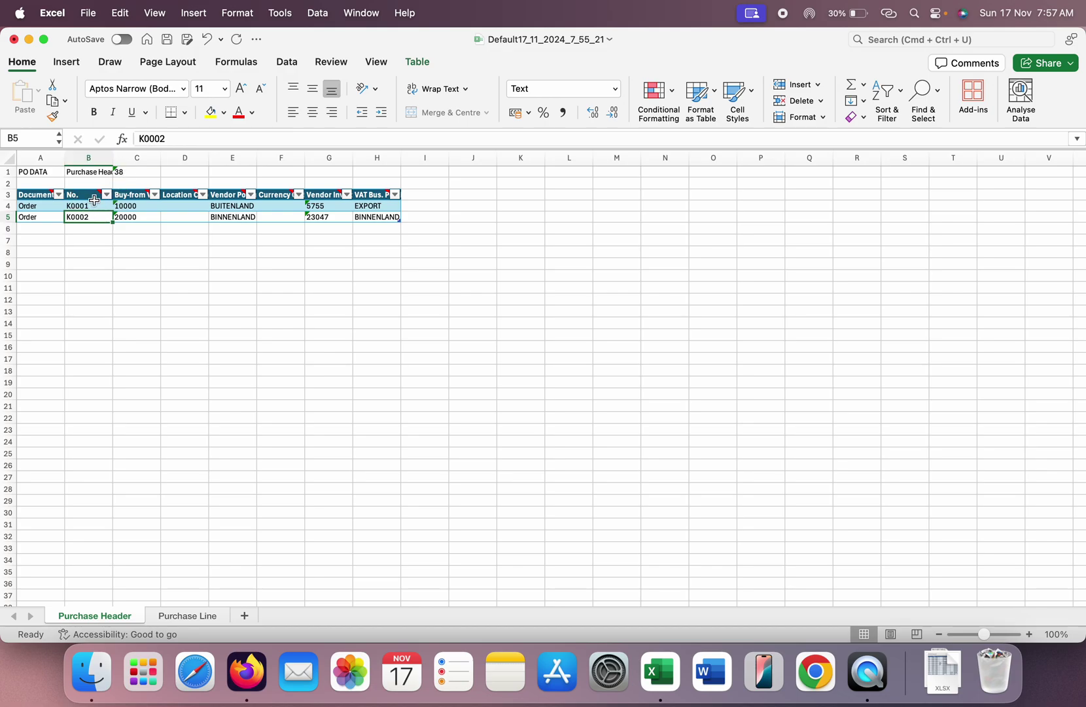
Step: Switch to Business Central, search for "purchases &" and open the Purchases & Payables Setup page
key(ctrl+Right)
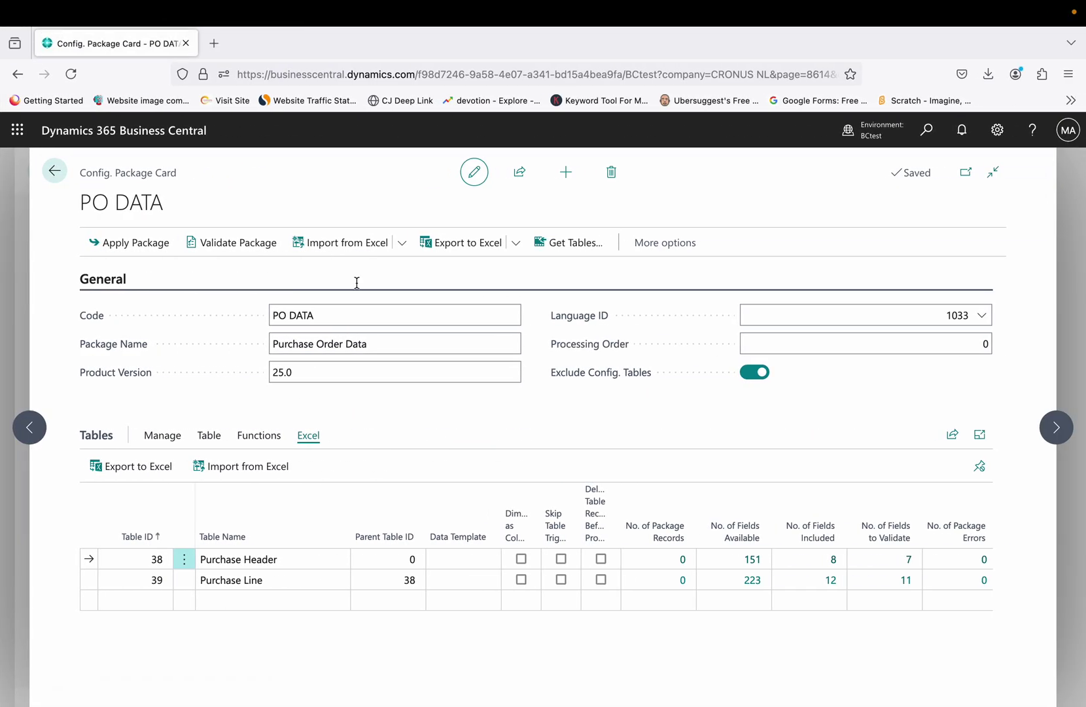
click(926, 132)
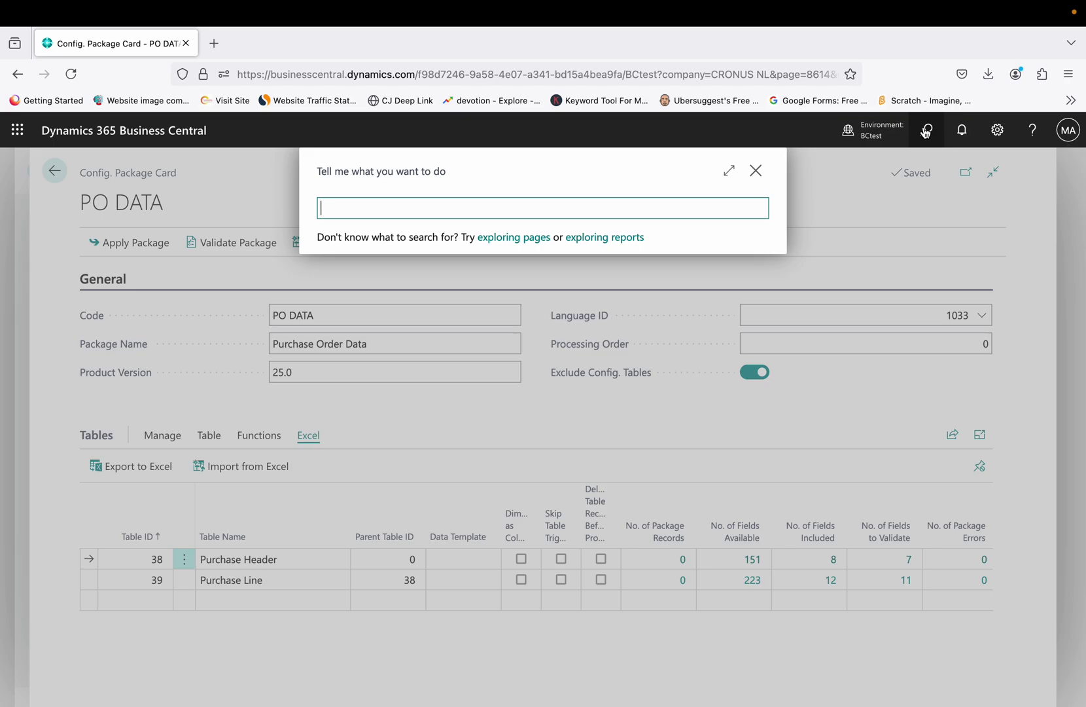
text(purchases &)
key(Tab)
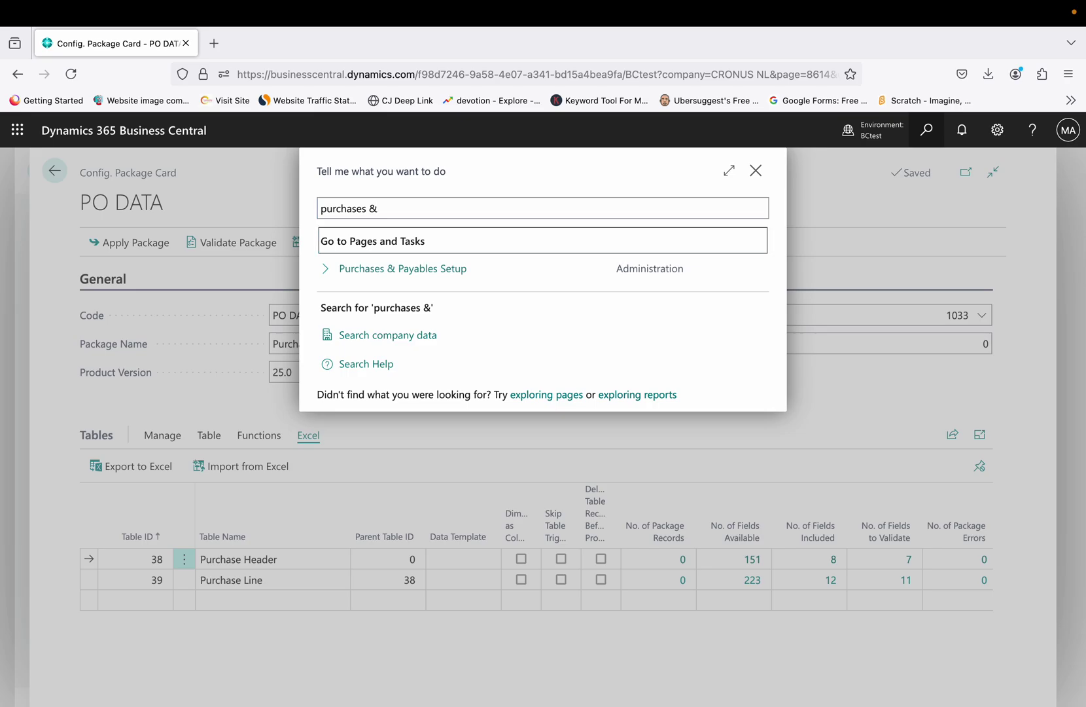
key(Down)
key(Return)
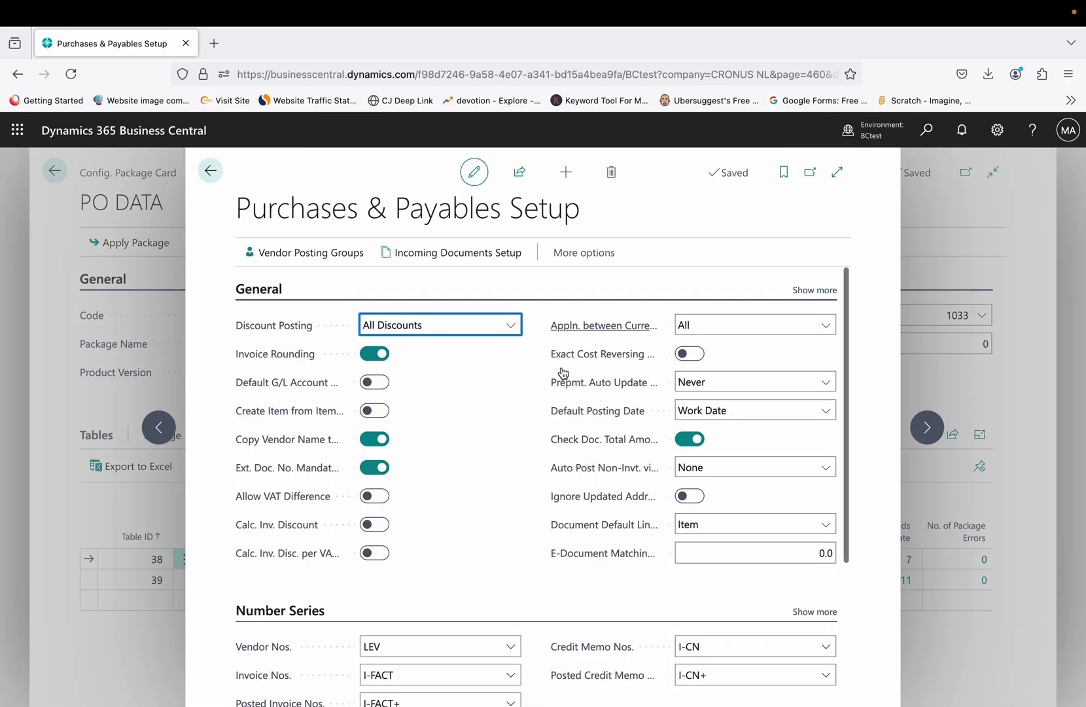
Step: Expand the Number Series settings and open the Order Nos. series I-ORD from the full list to examine its numbering options
scroll(491, 500, down, 3)
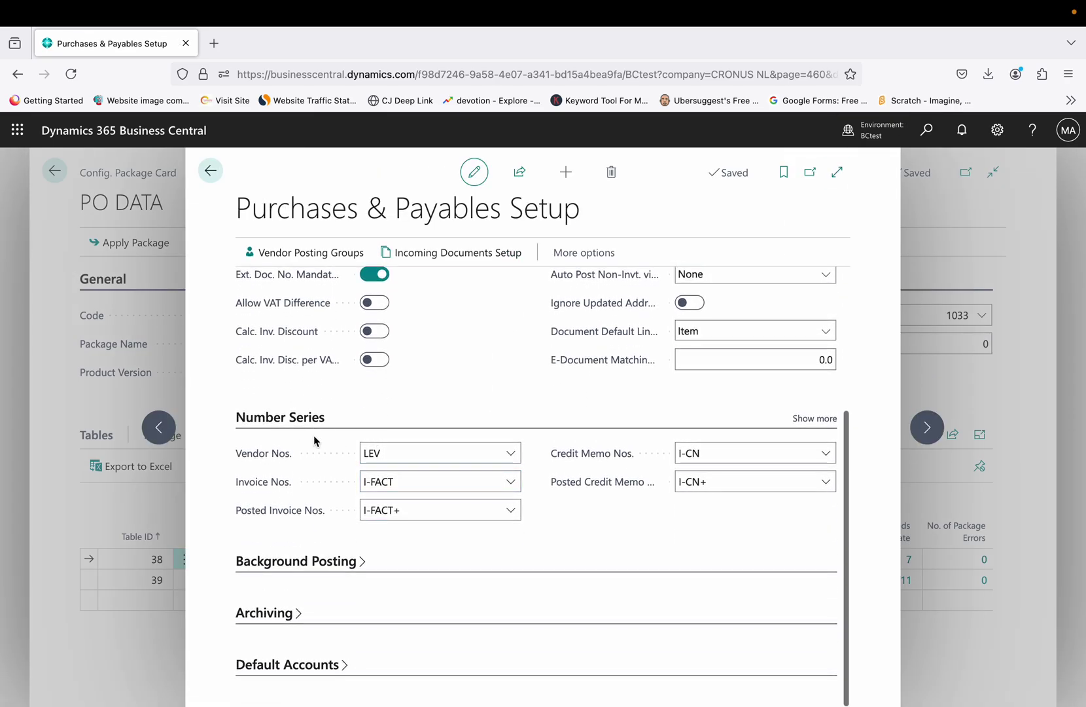
click(814, 418)
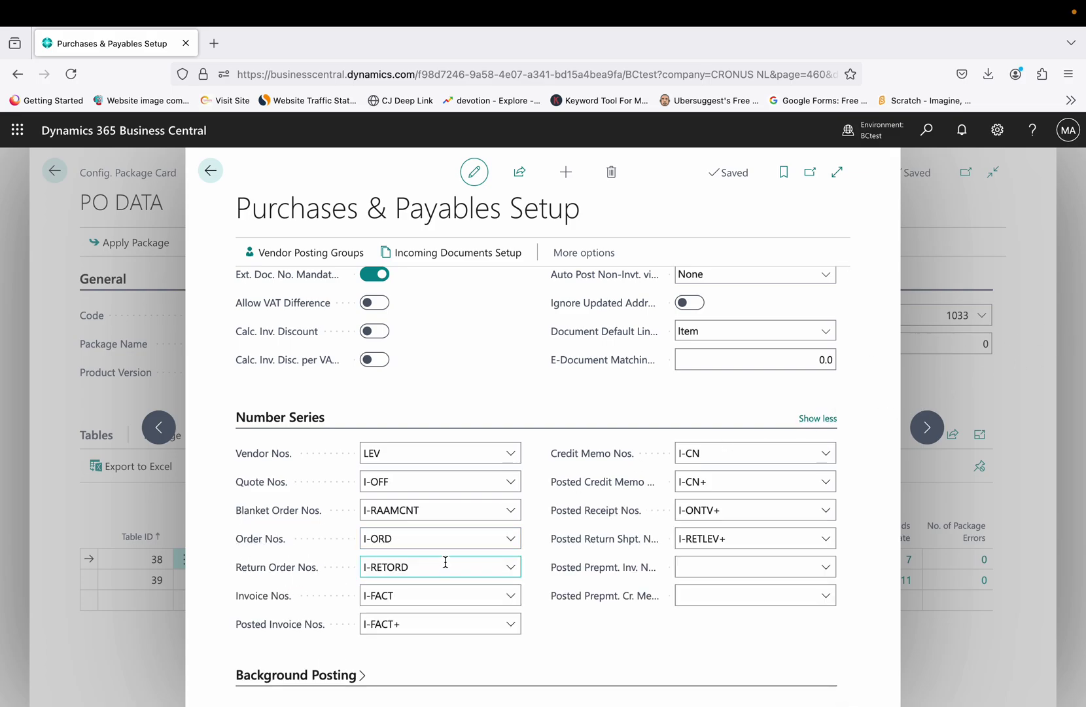
click(510, 543)
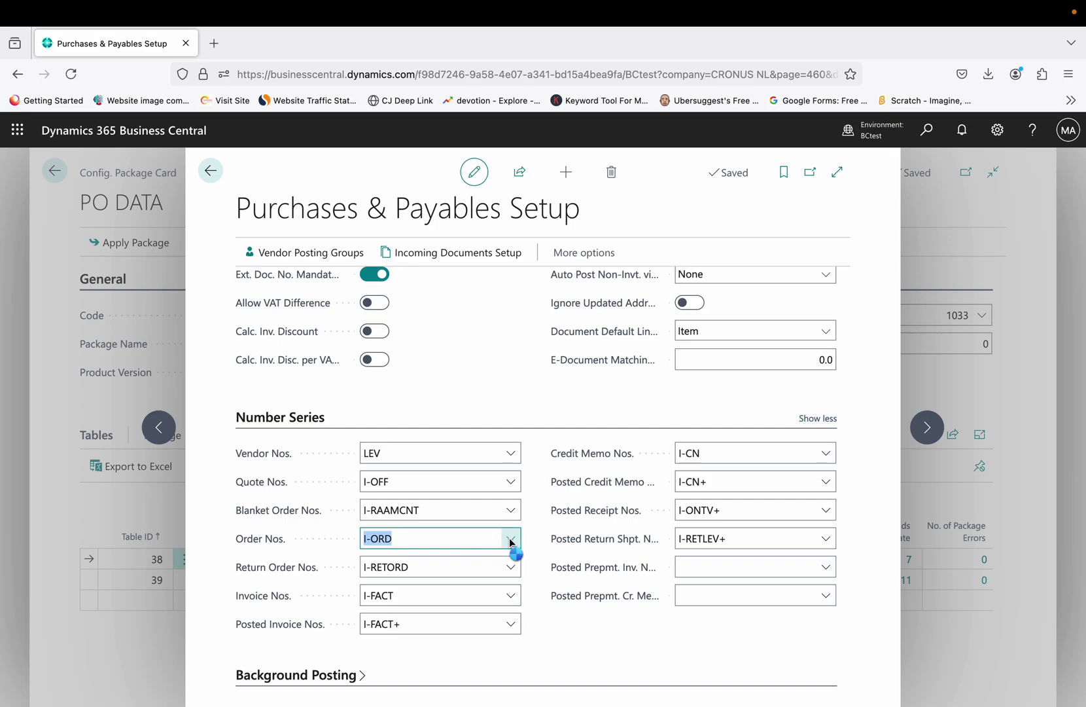
click(509, 538)
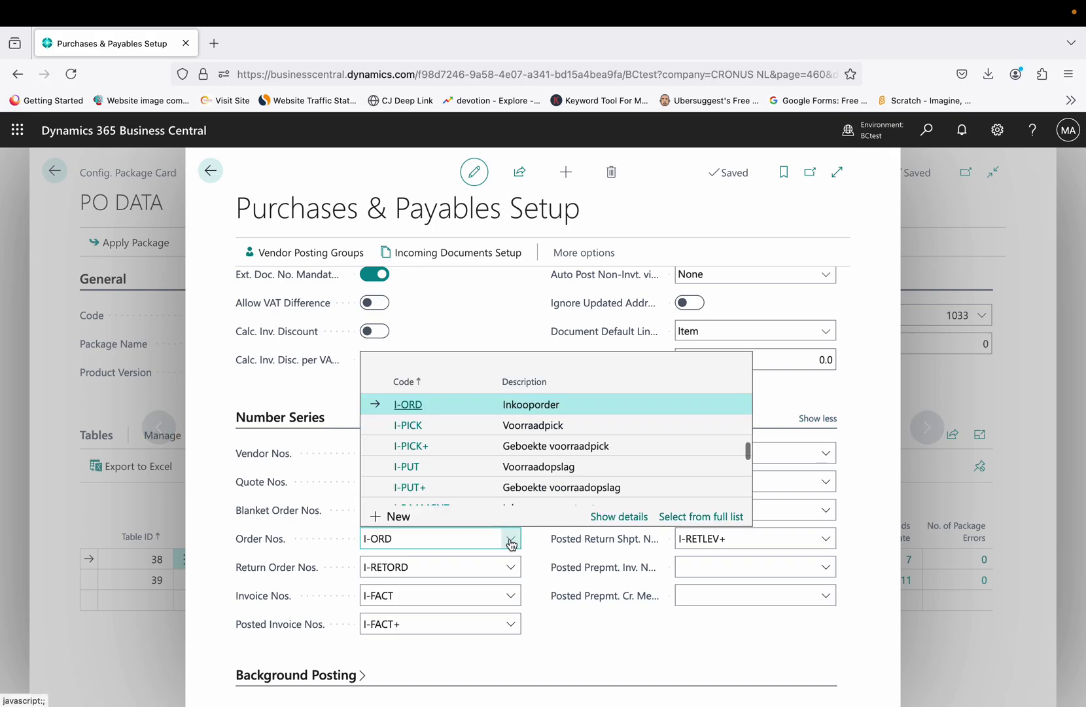
click(671, 522)
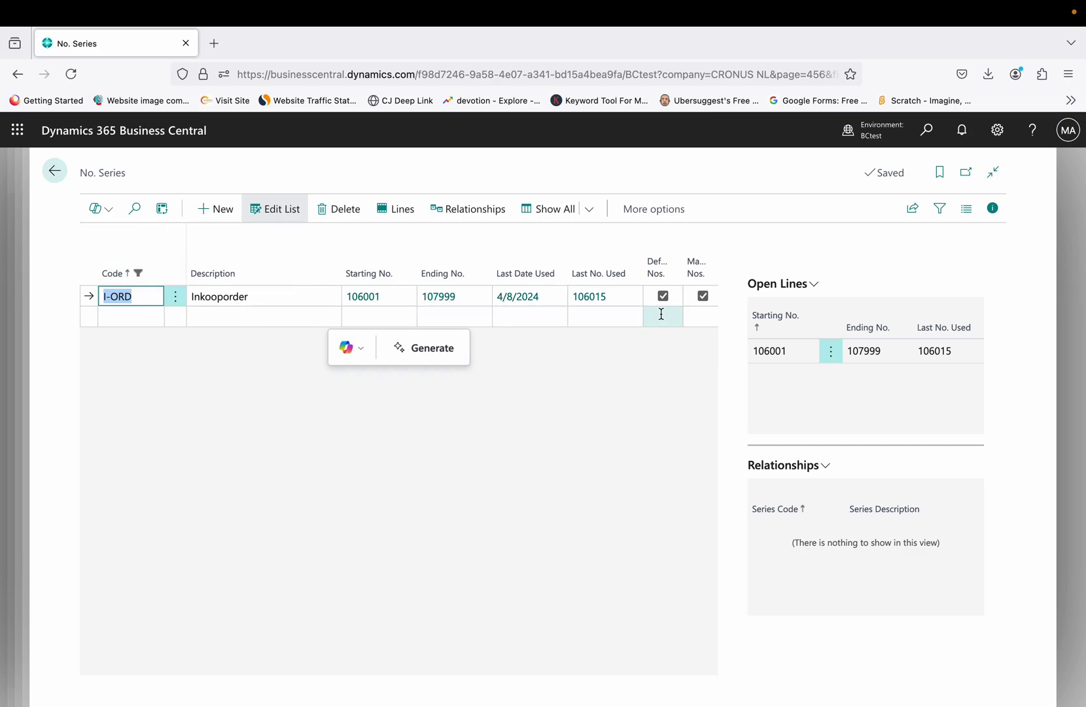
scroll(681, 306, right, 5)
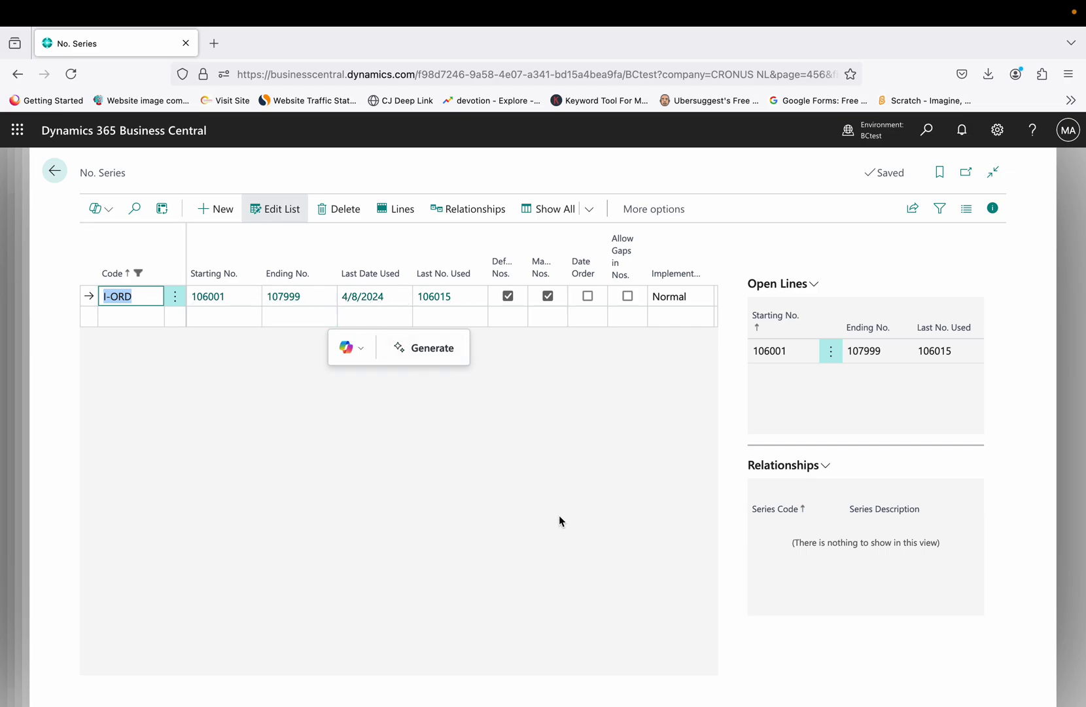
Step: Return to Excel, set the vendor invoice numbers in G4 and G5 of the Purchase Header sheet to K1 and K2, and open the Purchase Line sheet
key(ctrl+Left)
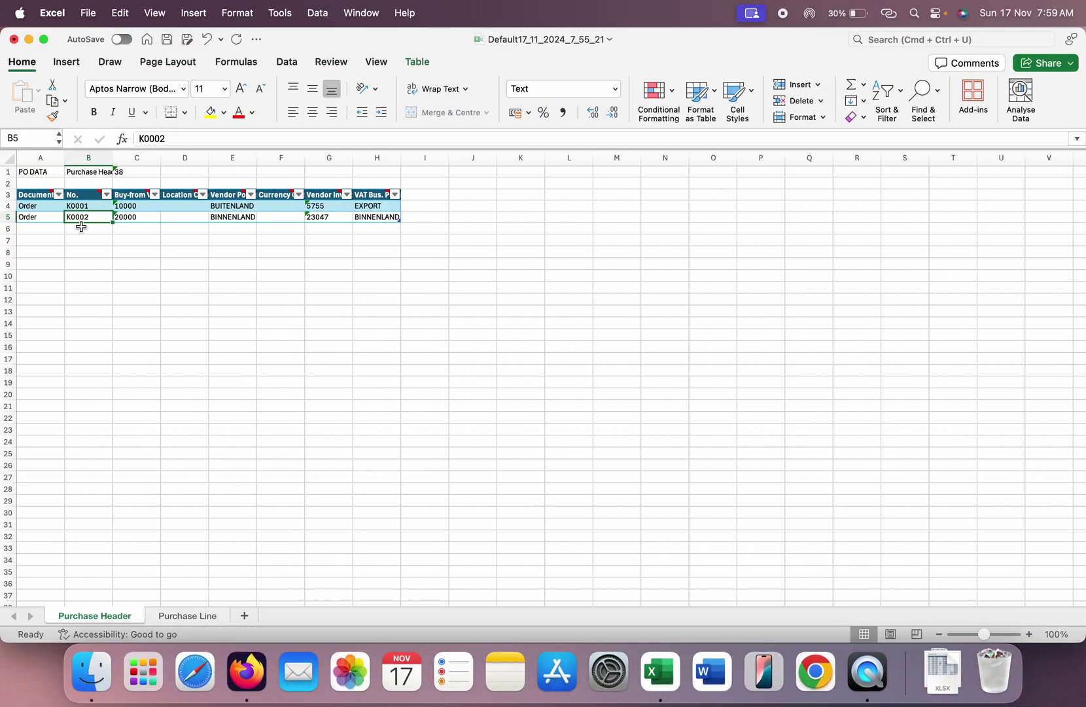
click(146, 205)
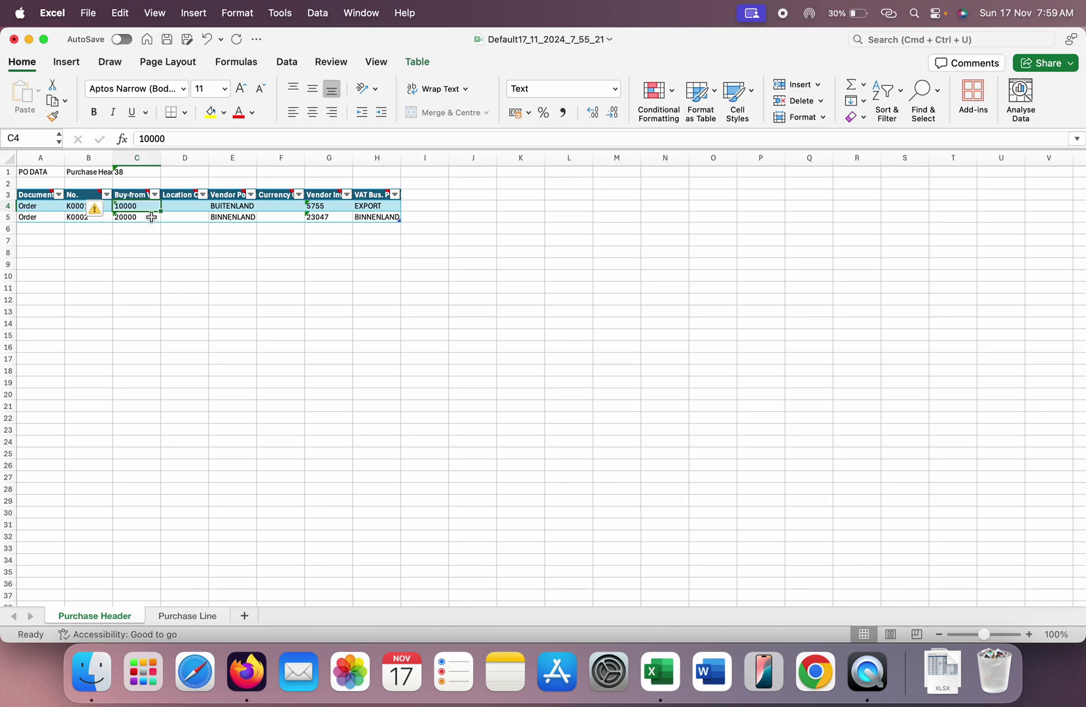
click(147, 217)
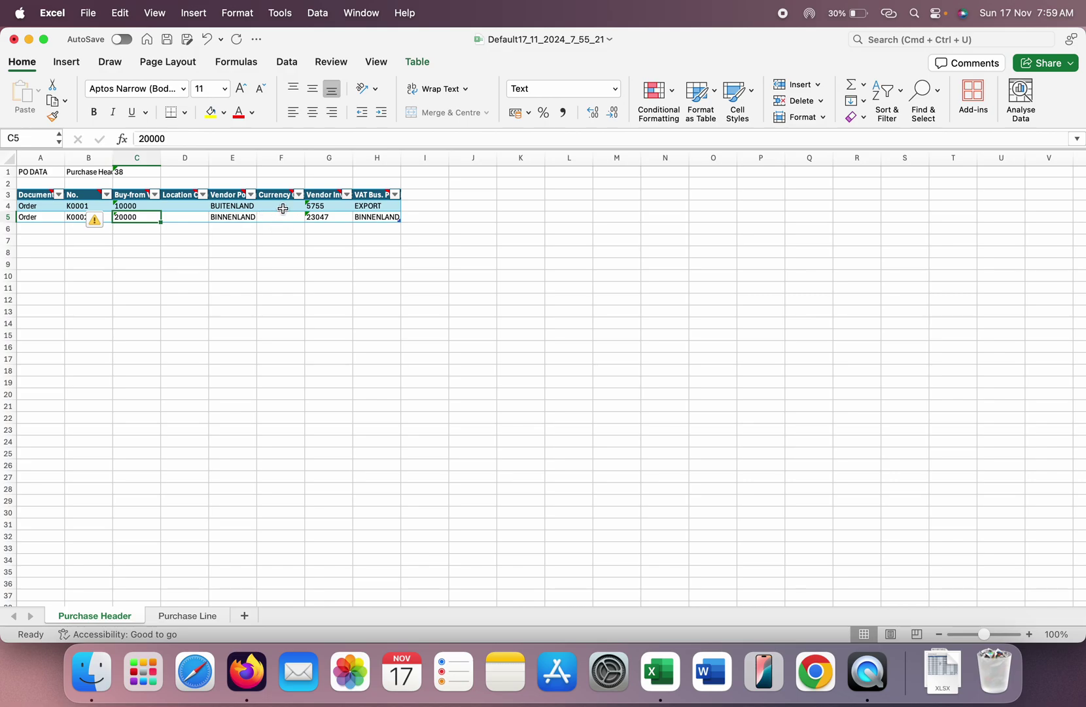
click(332, 207)
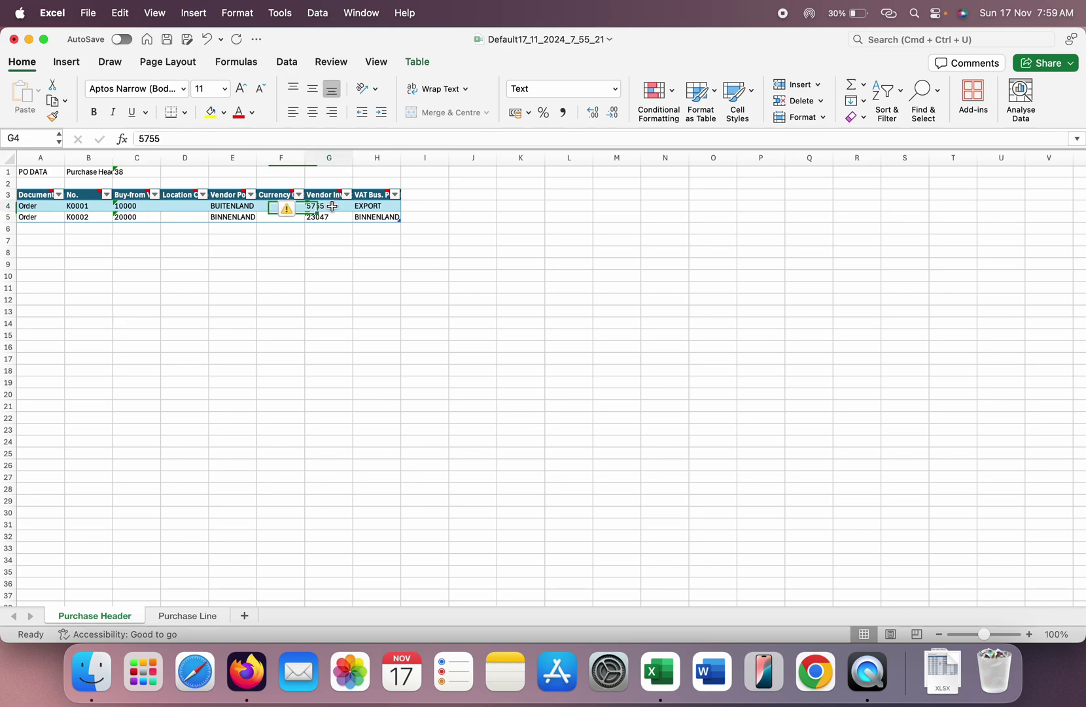
text(K1)
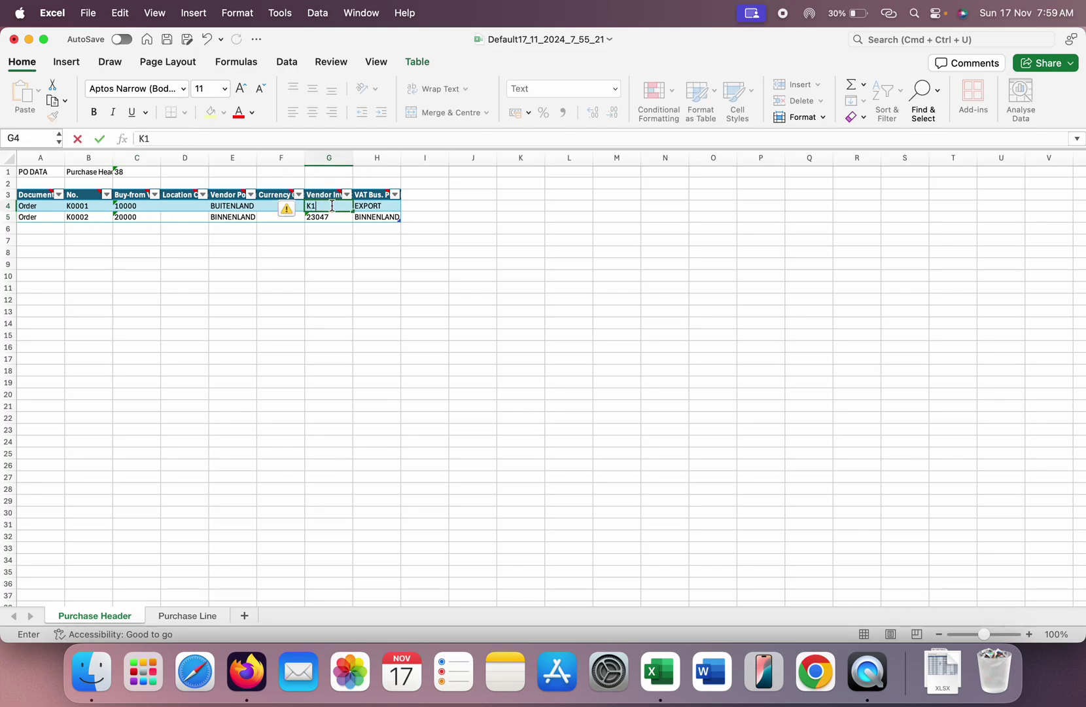
key(Return)
text(K2)
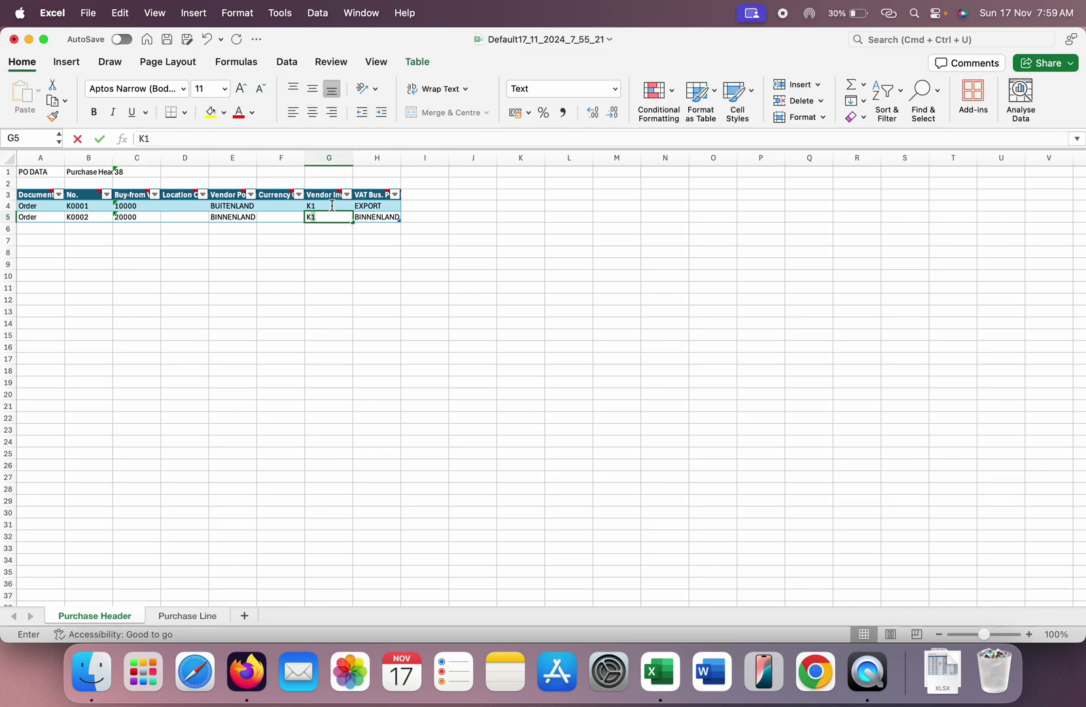
click(333, 206)
key(Tab)
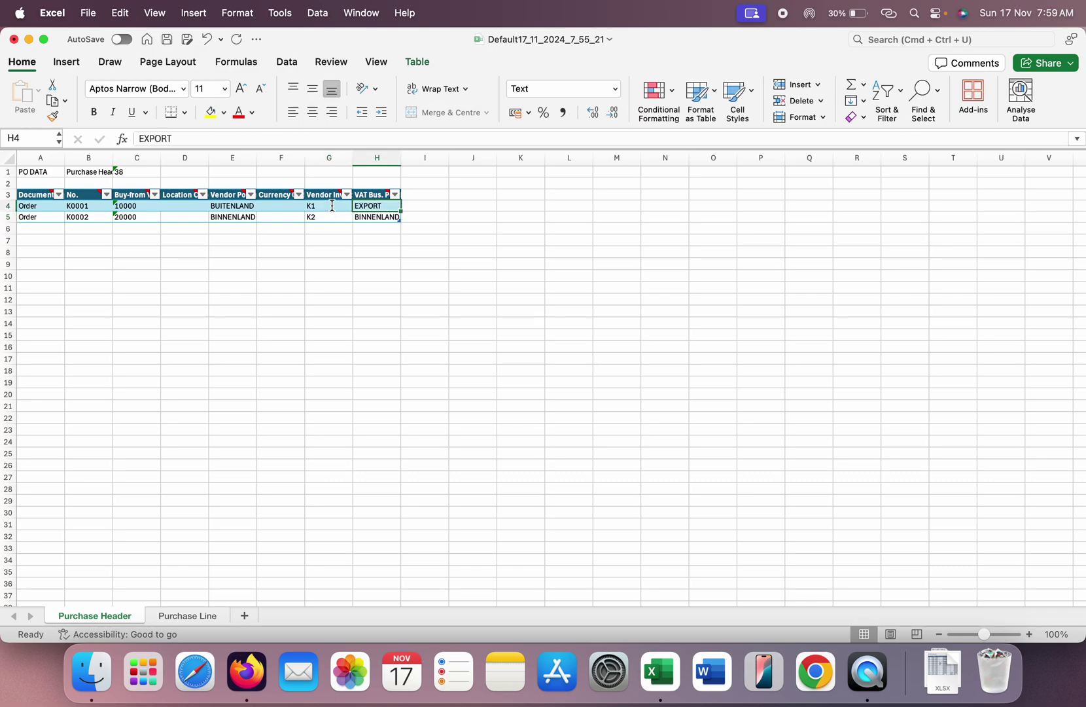
key(Down)
key(Up)
click(190, 615)
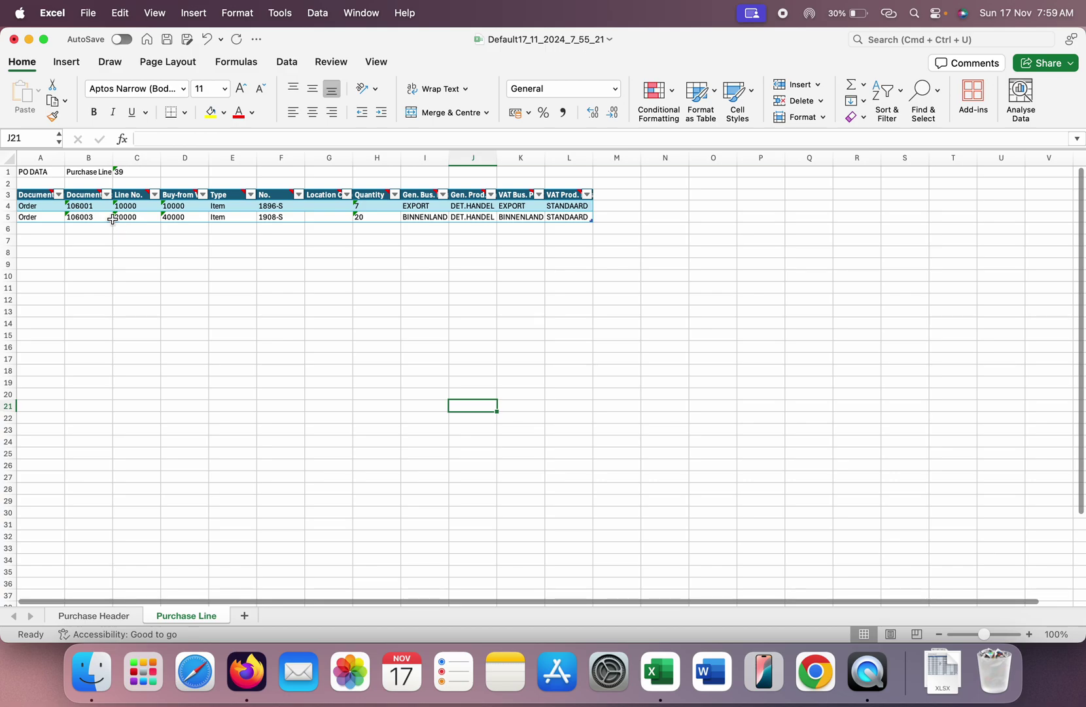
Step: Replace the Document No. values in B4 and B5 of the Purchase Line sheet with the two order numbers from the Purchase Header sheet
click(94, 205)
text(K)
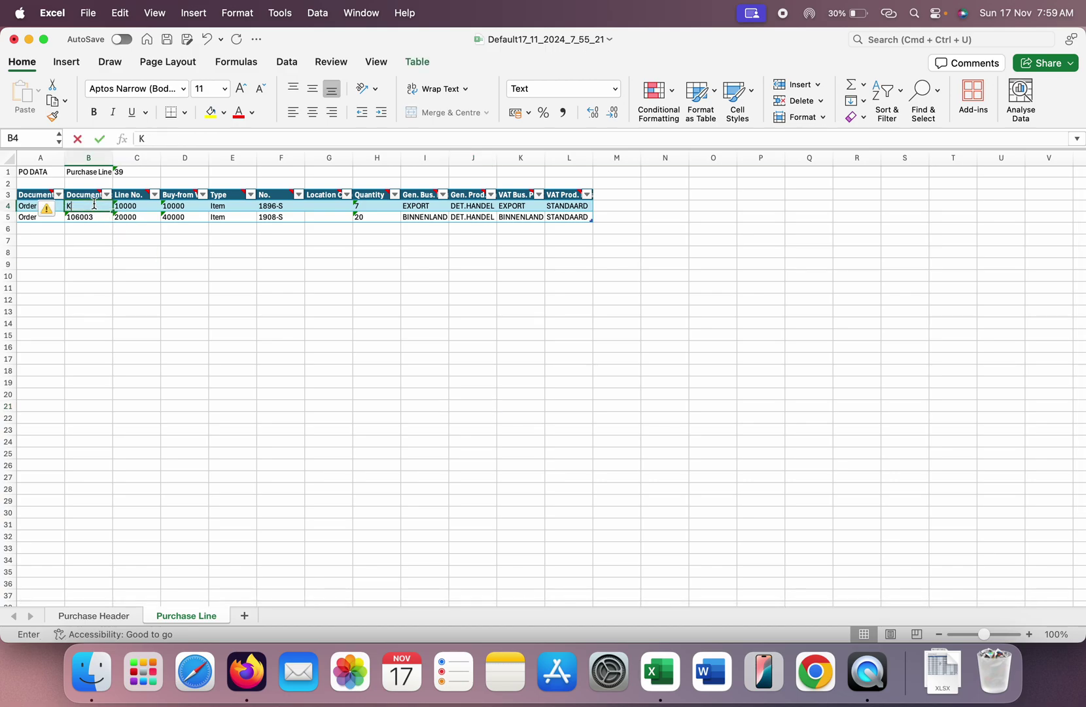
text(0001)
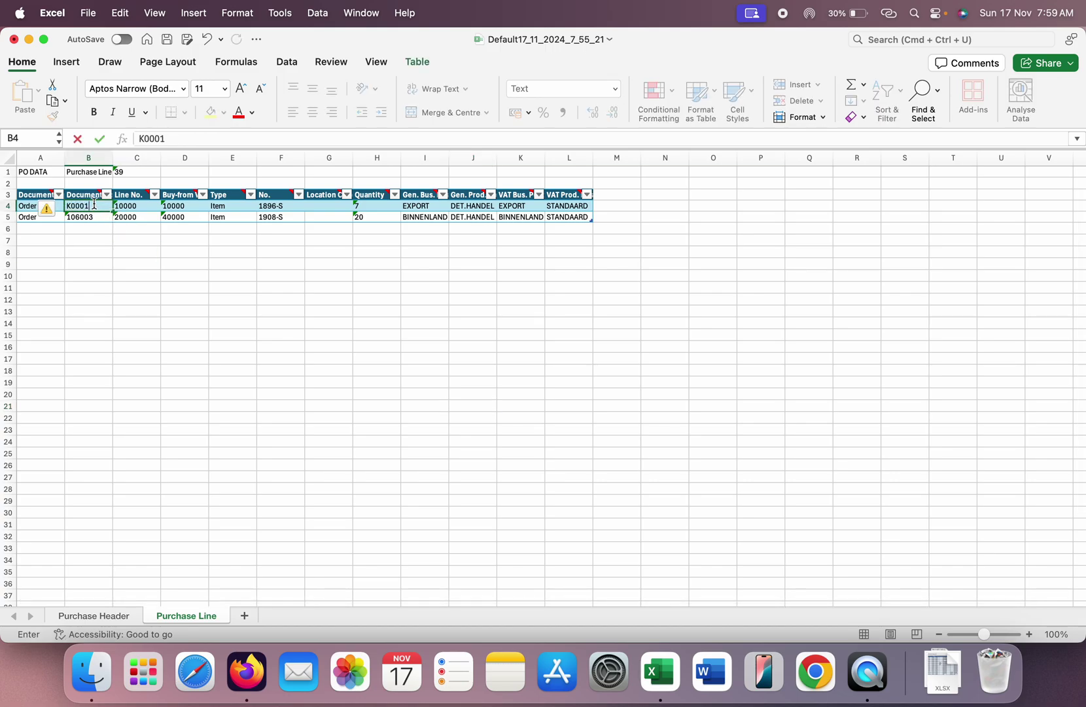
key(Return)
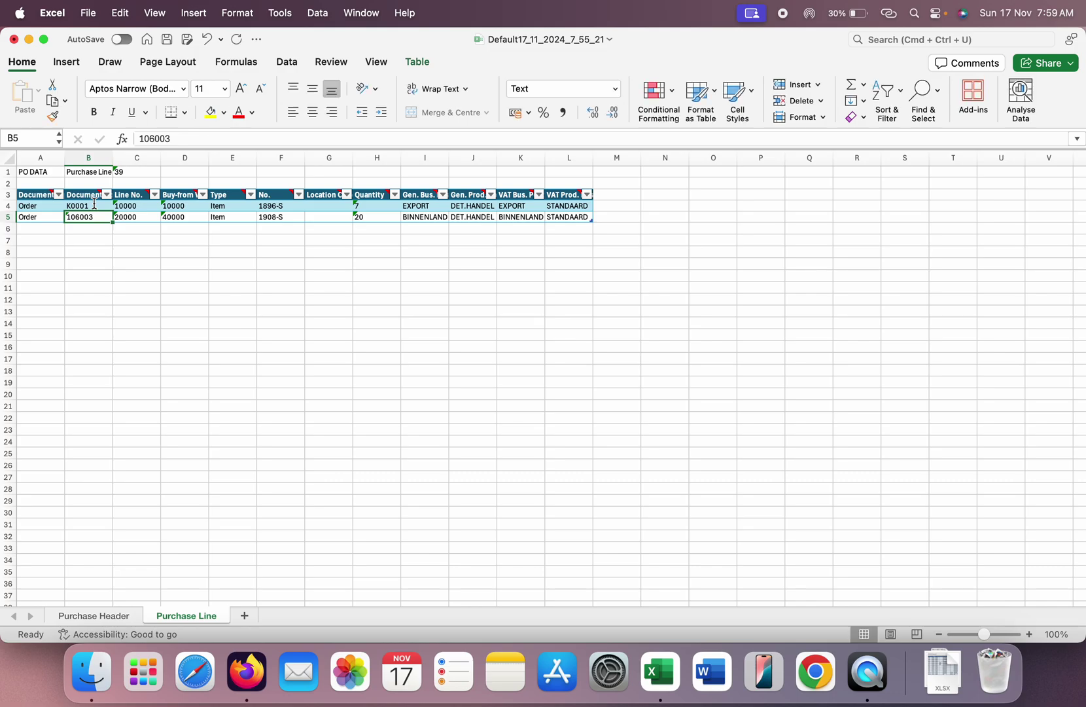
text(K0002)
click(95, 206)
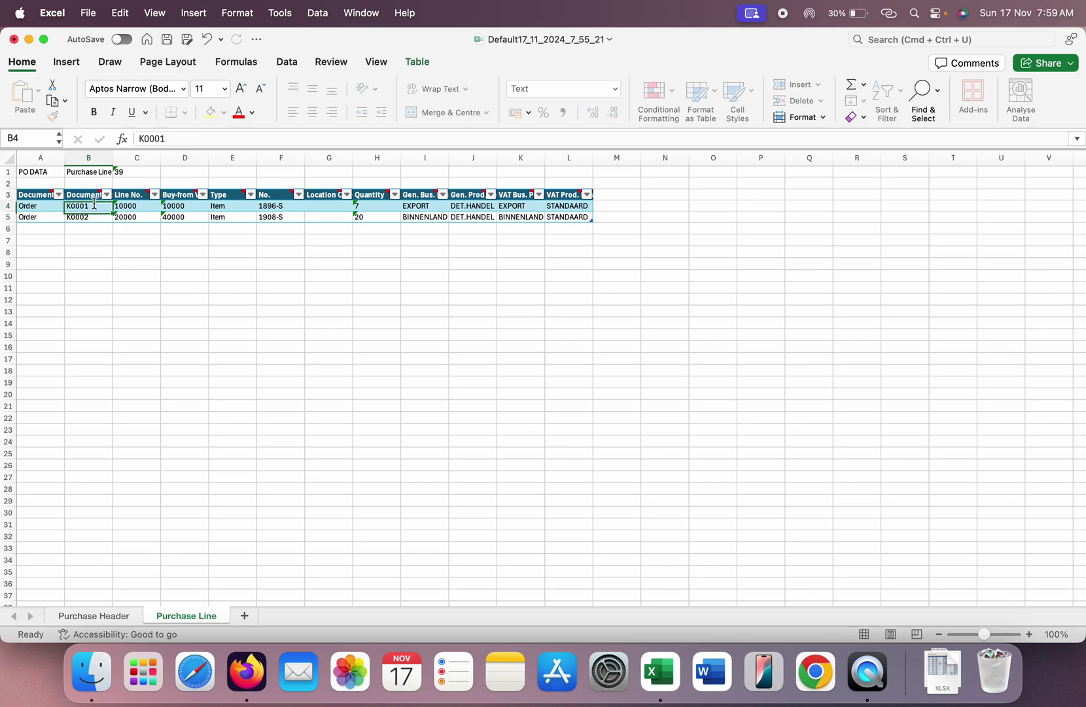
Step: Set the Line No. of the second purchase line, in C5, to 10000
key(Tab)
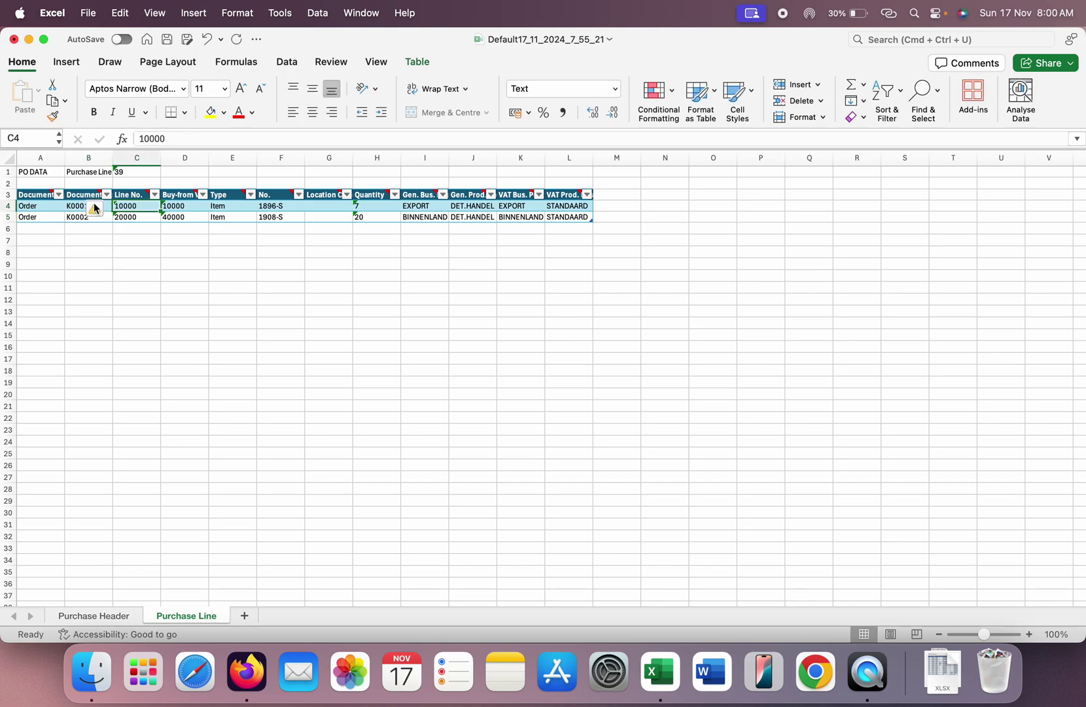
key(Down)
text(10000)
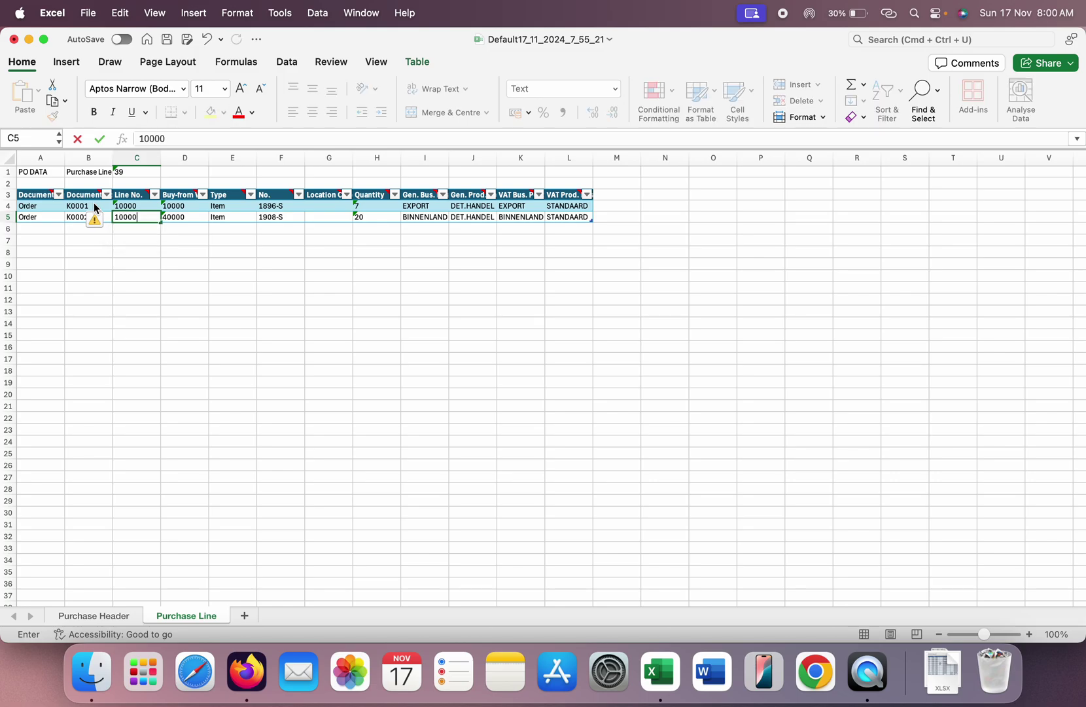
key(Return)
key(Up)
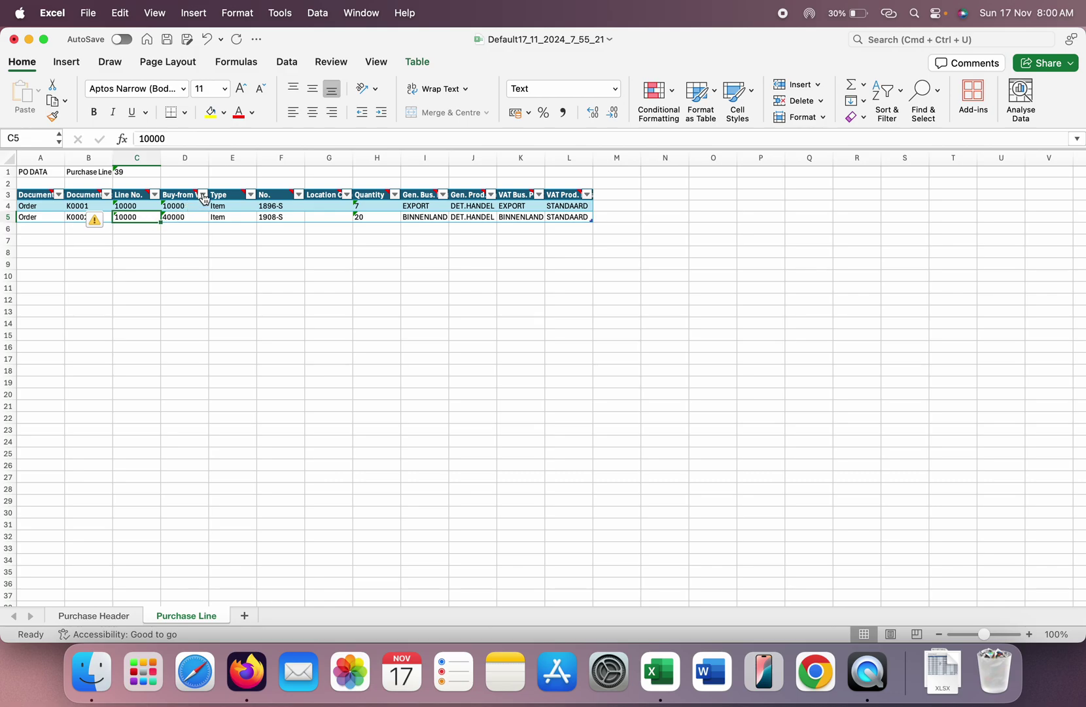
Step: Set the buy-from vendor number of the second purchase line, in D5, to 20000
click(174, 217)
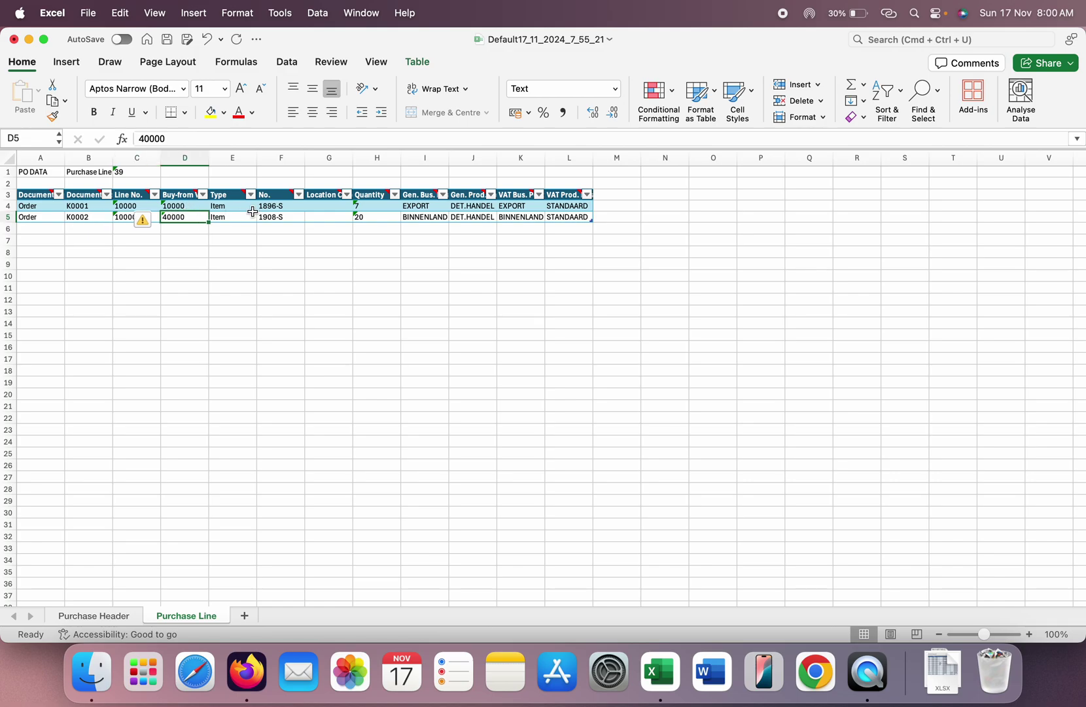
text(2000)
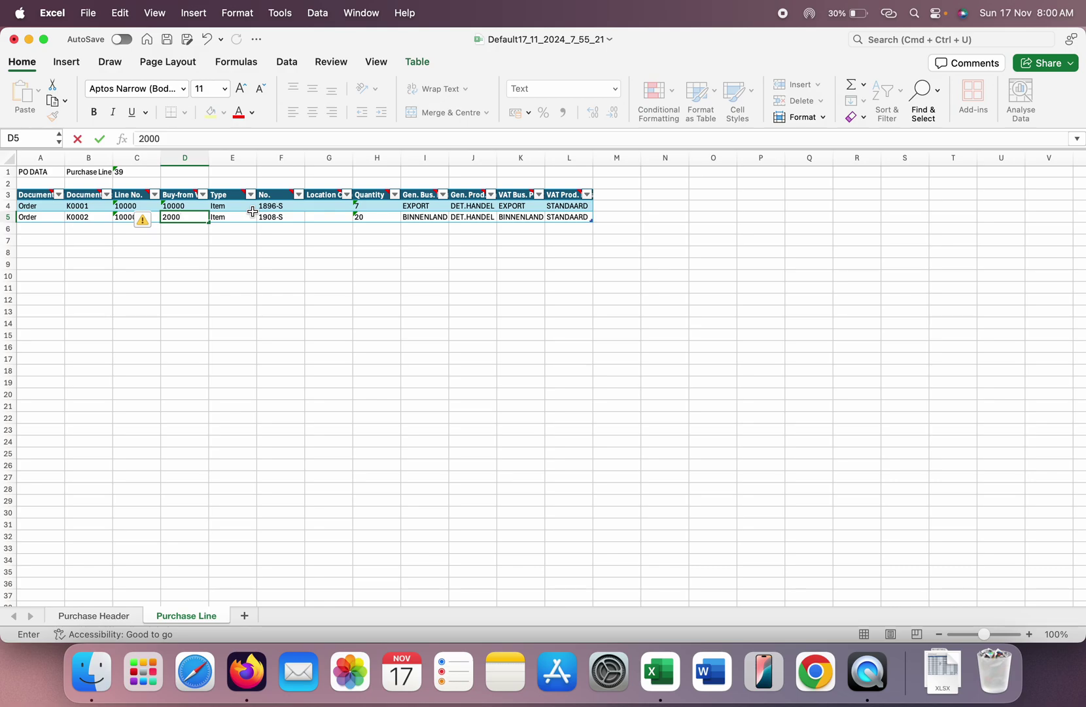
text(0)
key(Return)
key(Up)
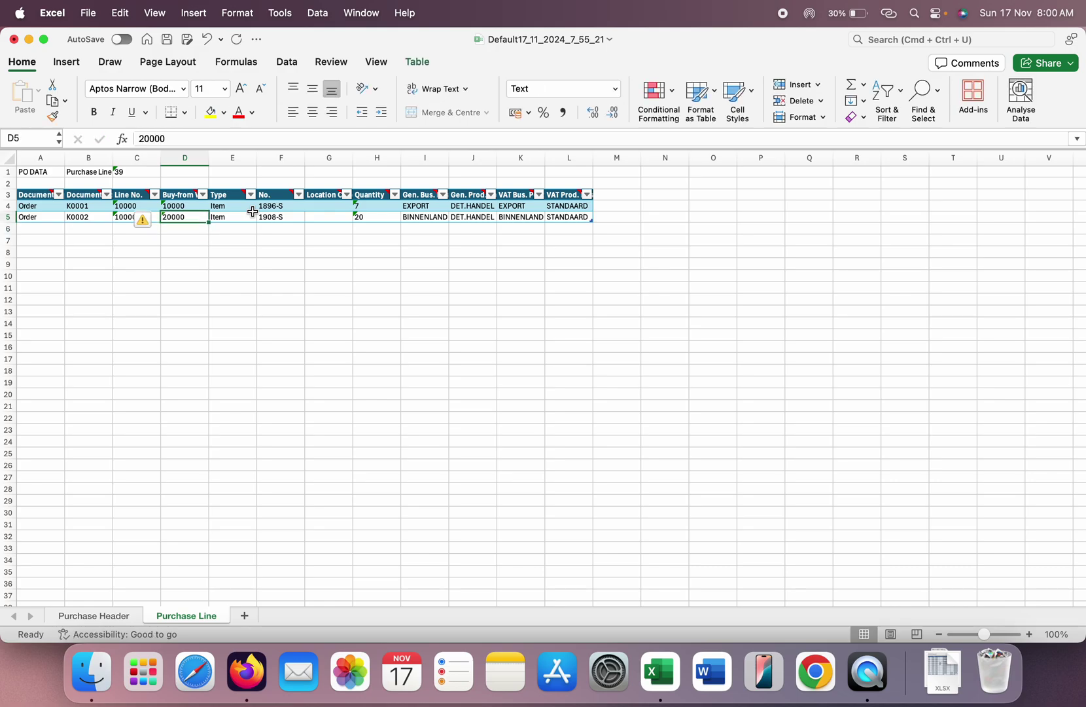
Step: Copy item number 1896-S from F4 into F5 so both purchase lines use the same item
key(Up)
key(Right)
key(Right)
key(Down)
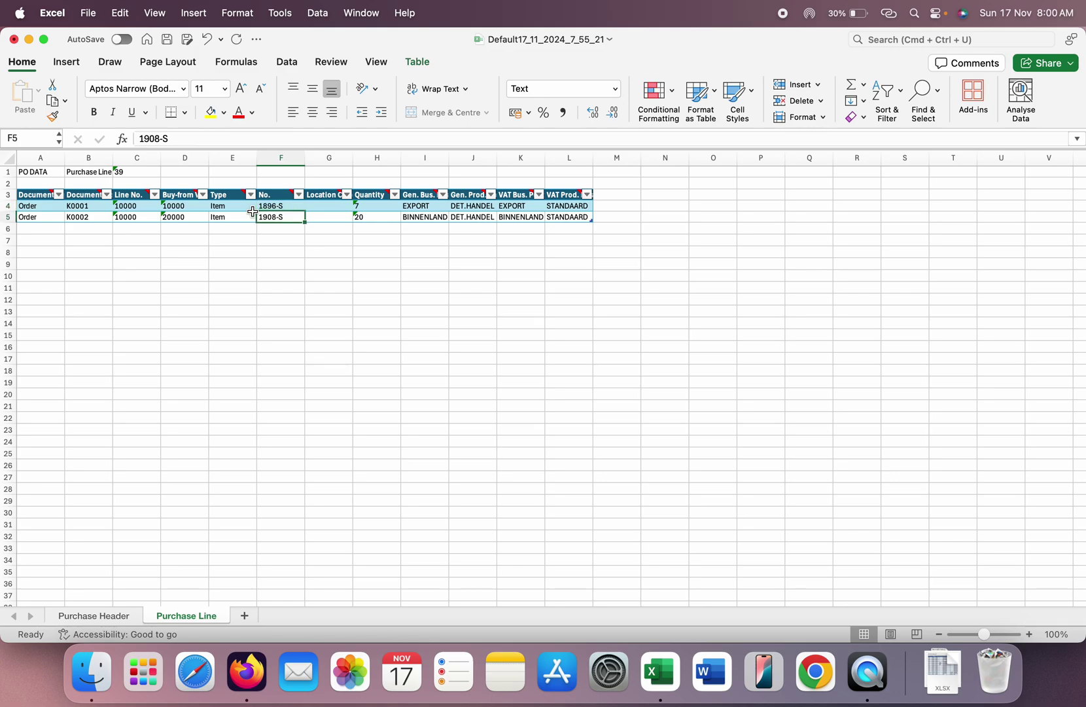
key(Up)
key(super+c)
key(Down)
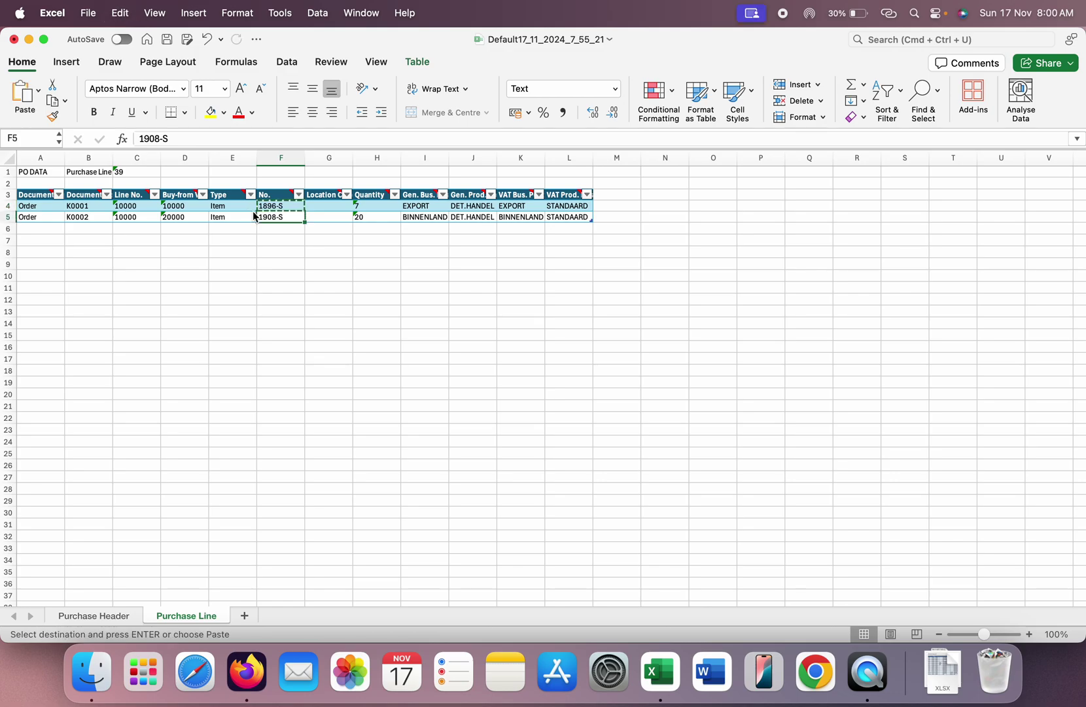
key(super+v)
key(Up)
key(Right)
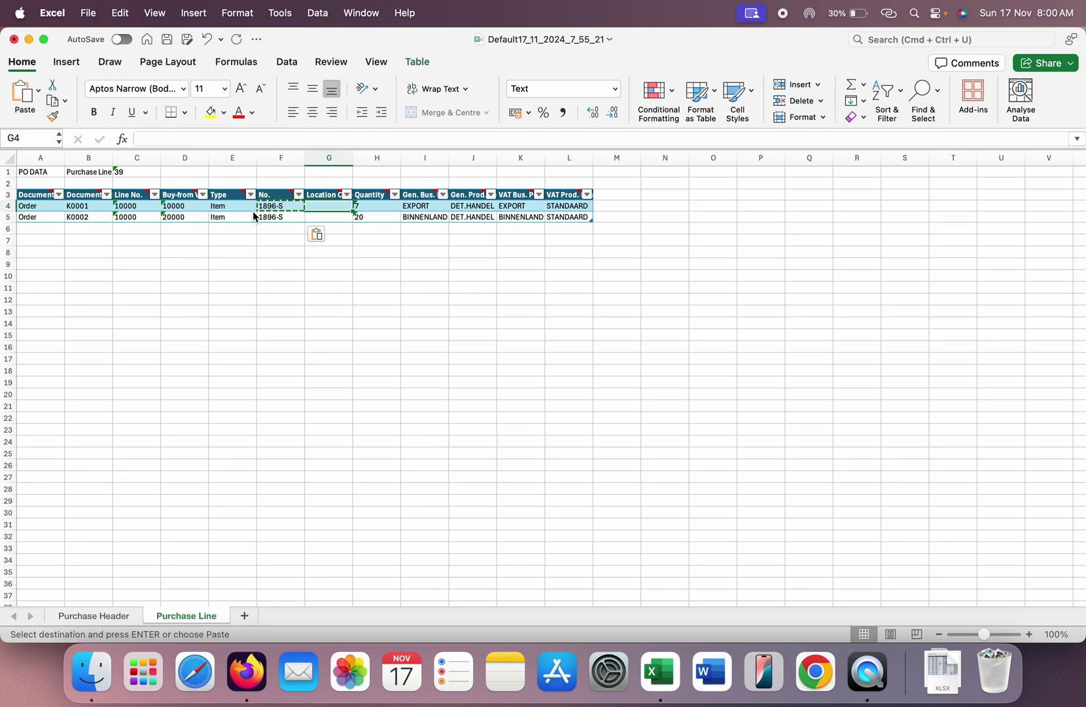
key(Right)
key(Escape)
Step: Compare the Purchase Line posting groups with the Purchase Header sheet and fit columns J and K of the Purchase Line sheet to their headings
key(Down)
key(Up)
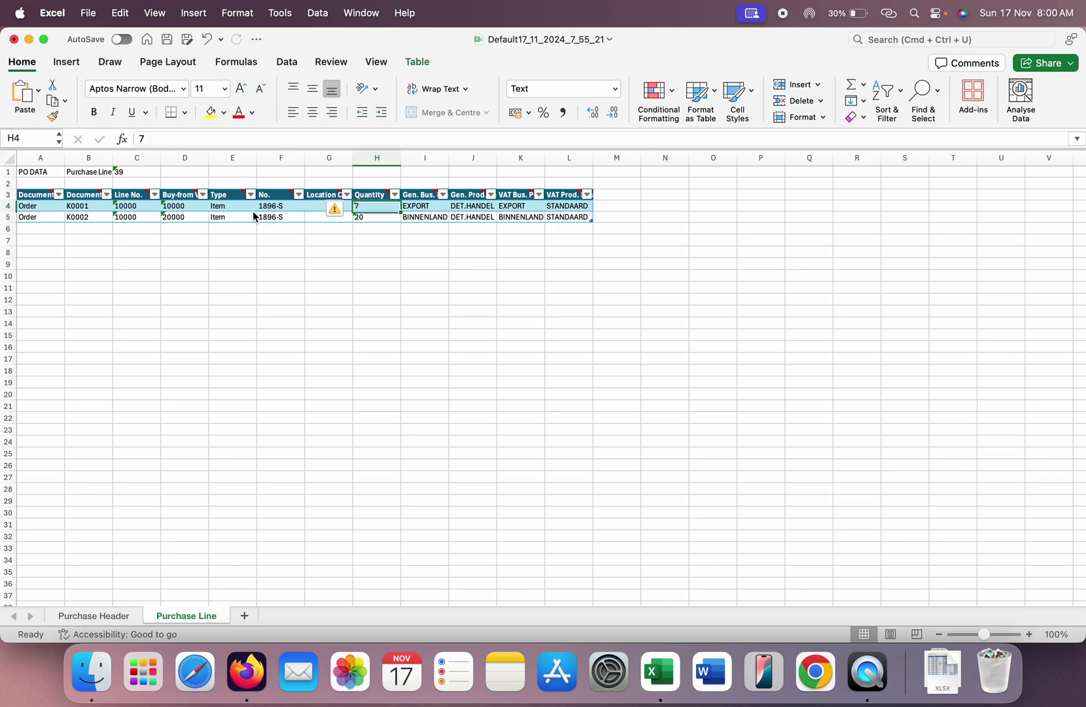
key(Right)
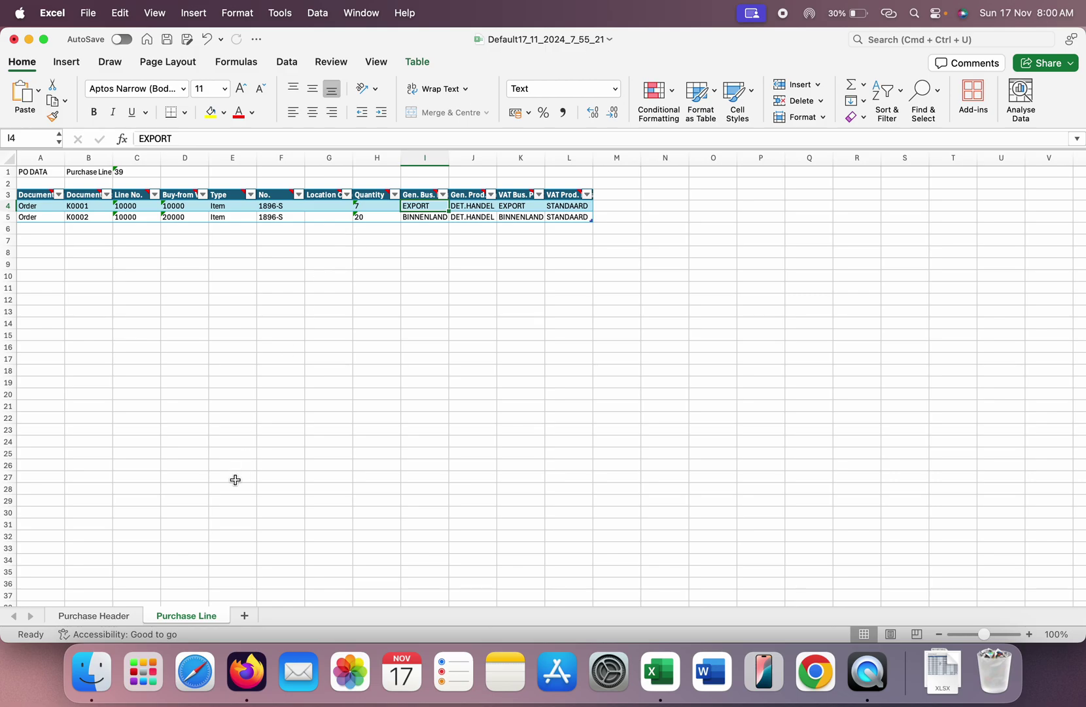
click(110, 618)
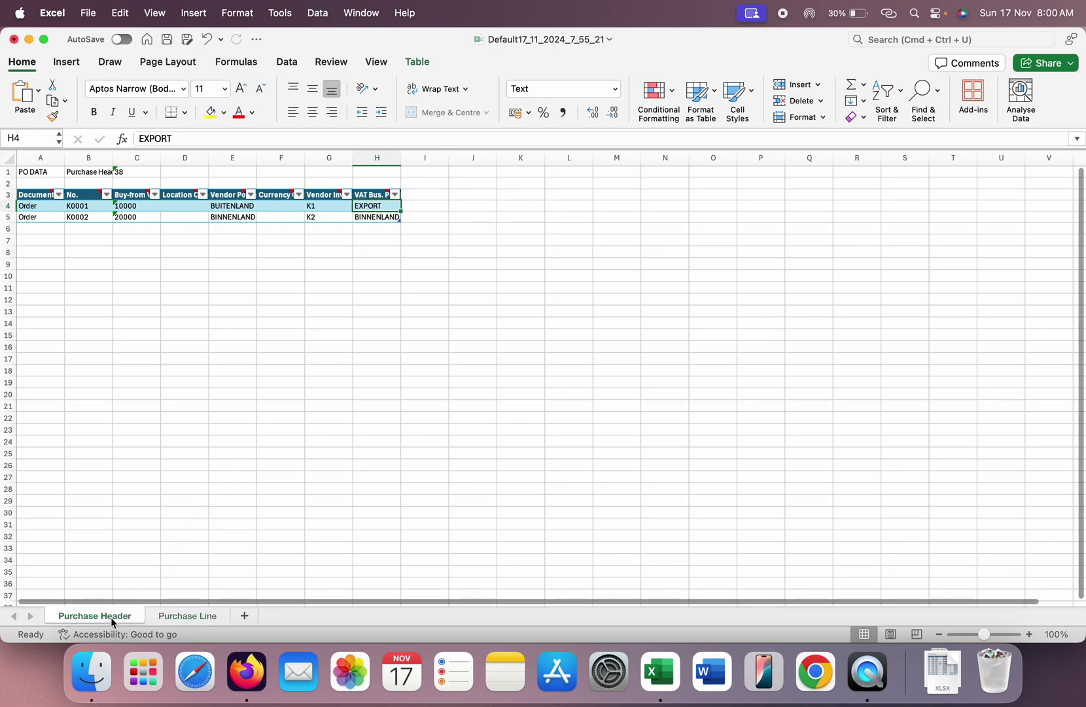
click(186, 618)
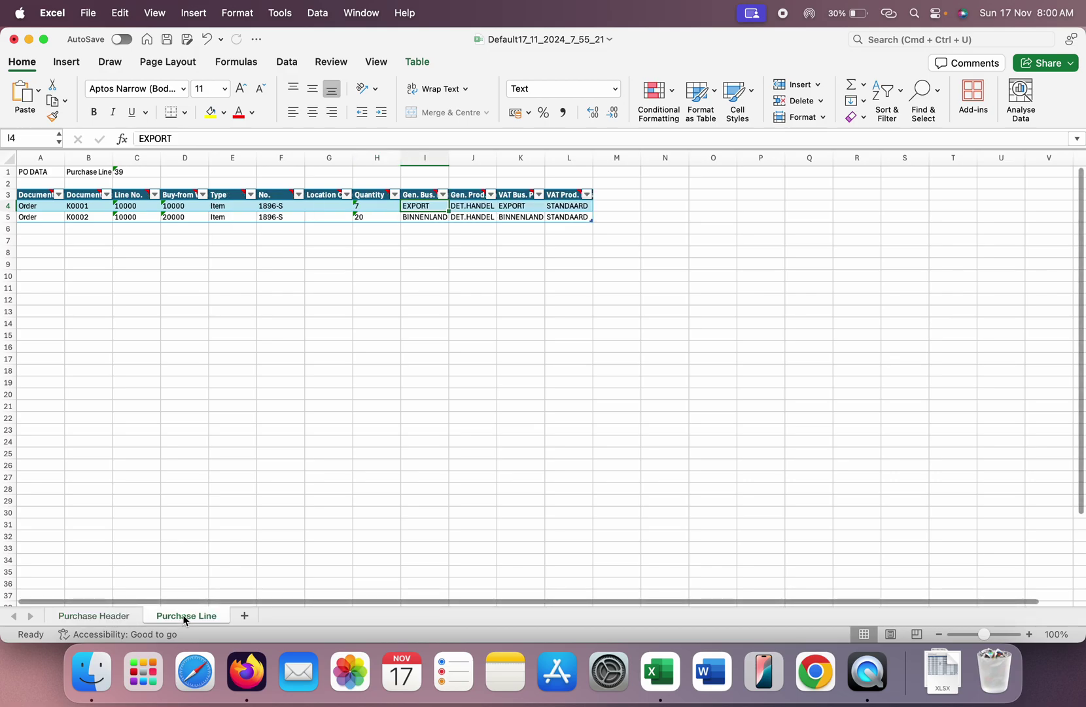
click(497, 157)
double_click(497, 158)
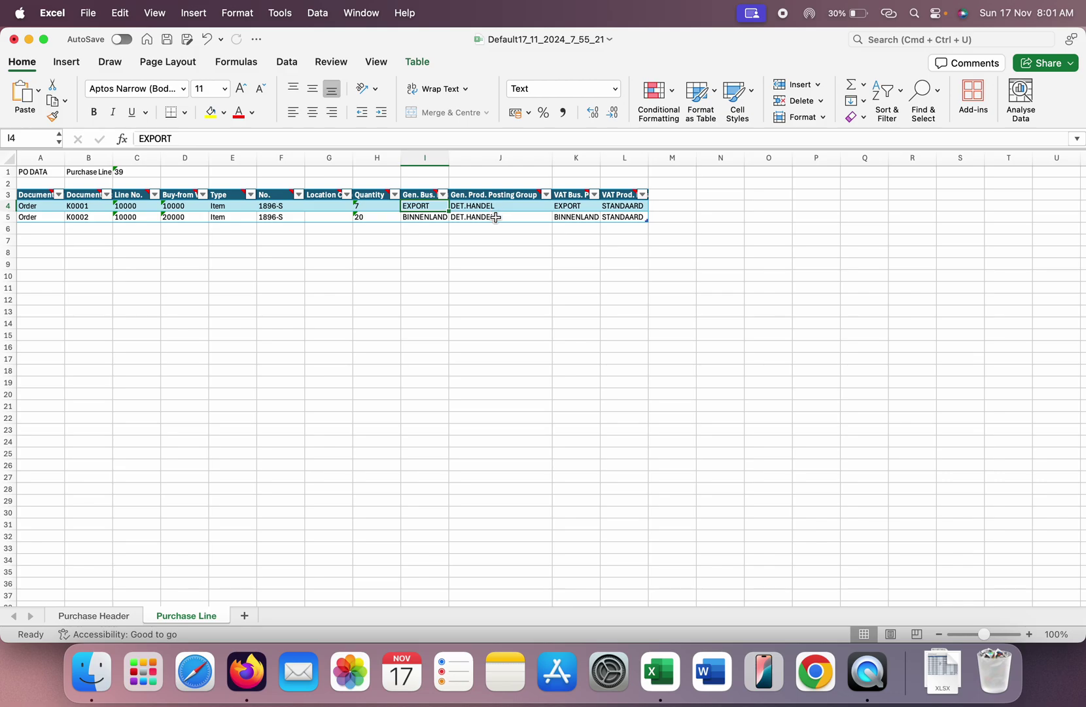
double_click(600, 157)
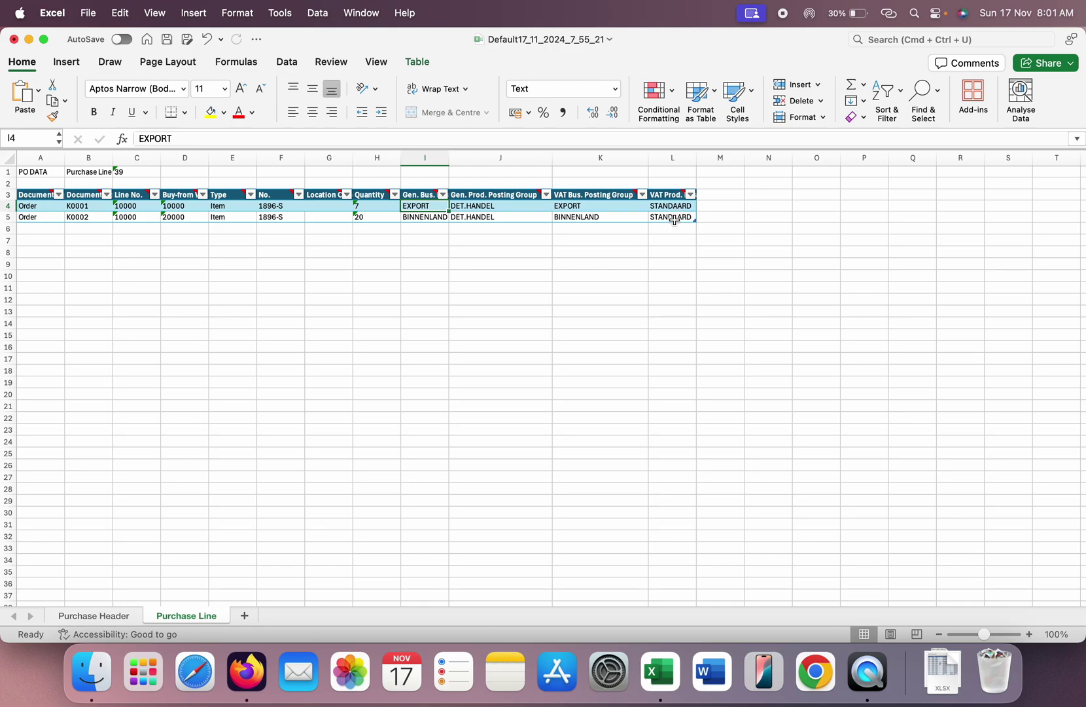
Step: Save the edited purchase order workbook and close it
click(515, 277)
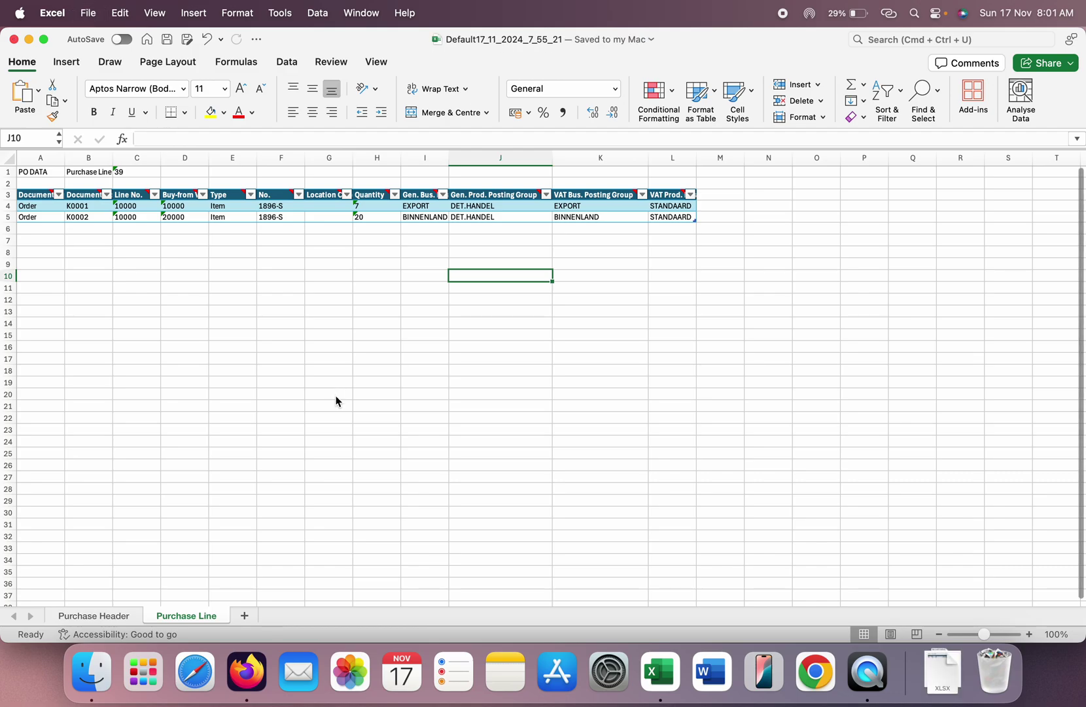
click(430, 250)
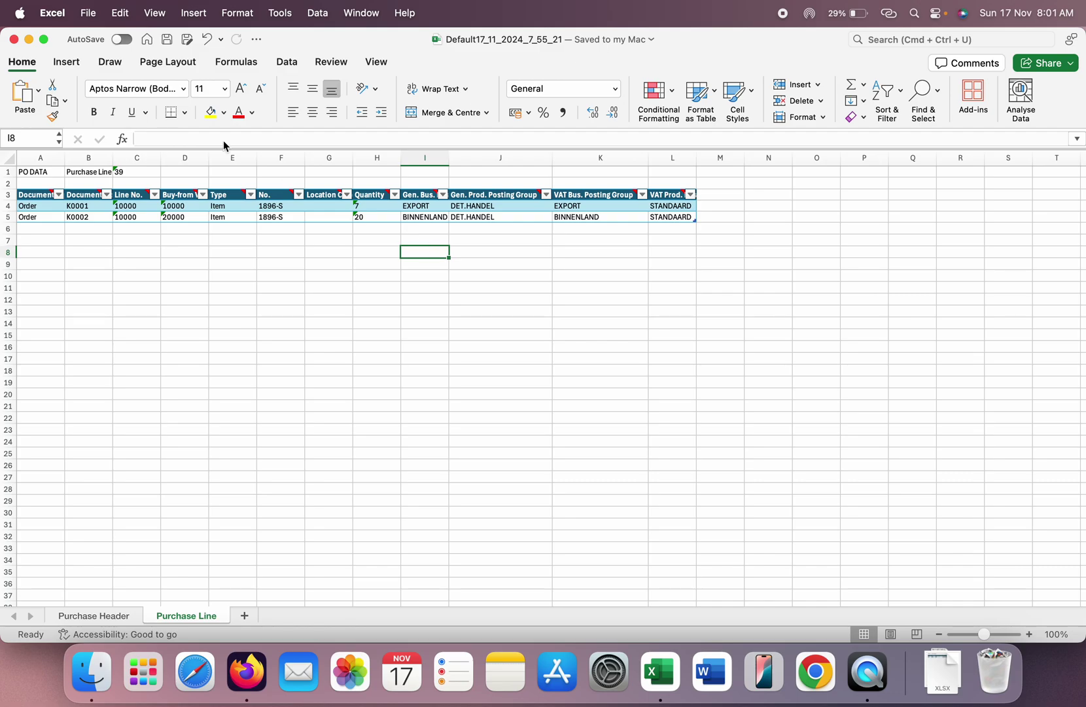
click(13, 39)
Step: Switch to Business Central and leave the No. Series and Purchases & Payables Setup pages to return to the PO DATA package card
key(ctrl+Right)
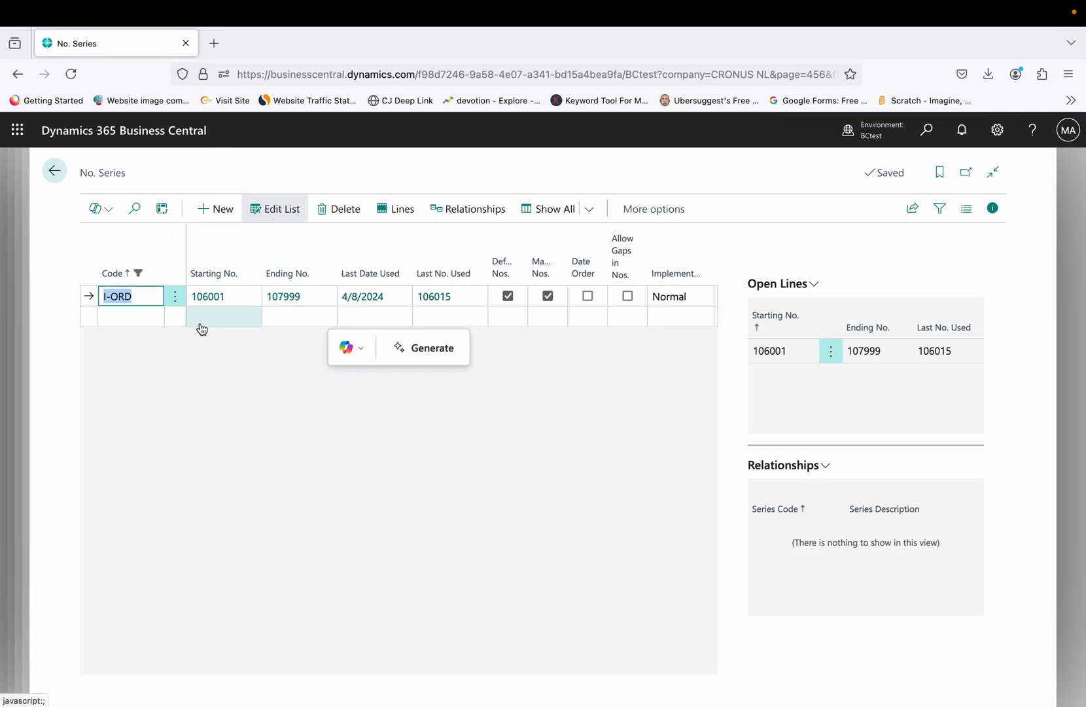
click(58, 174)
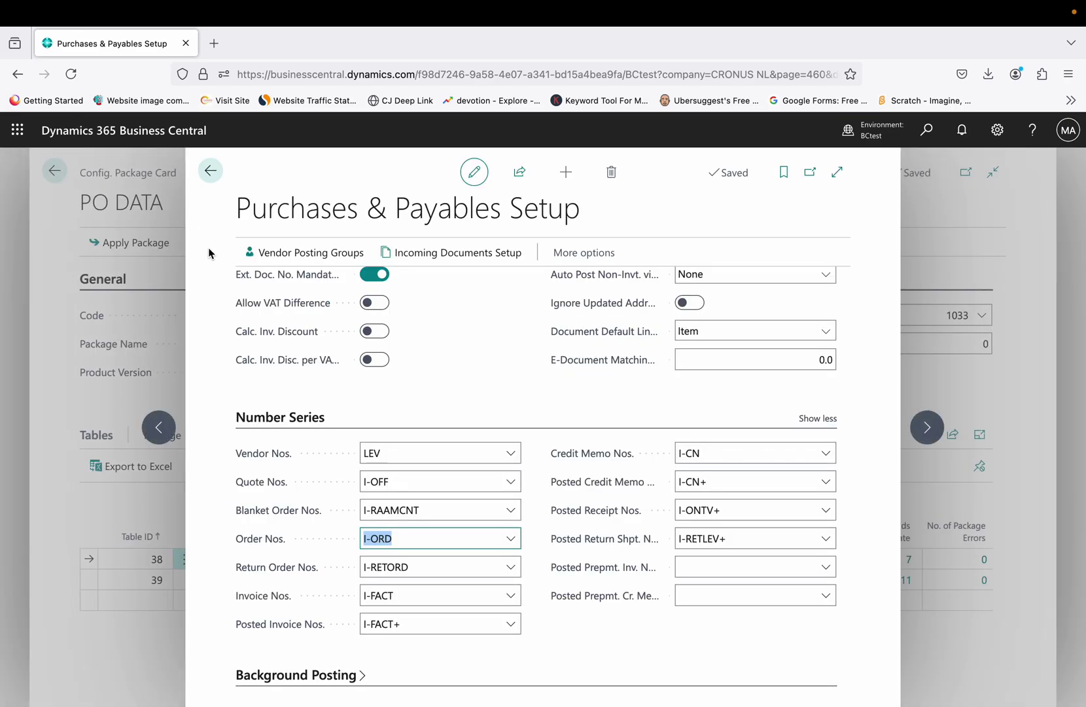
key(ctrl+Left)
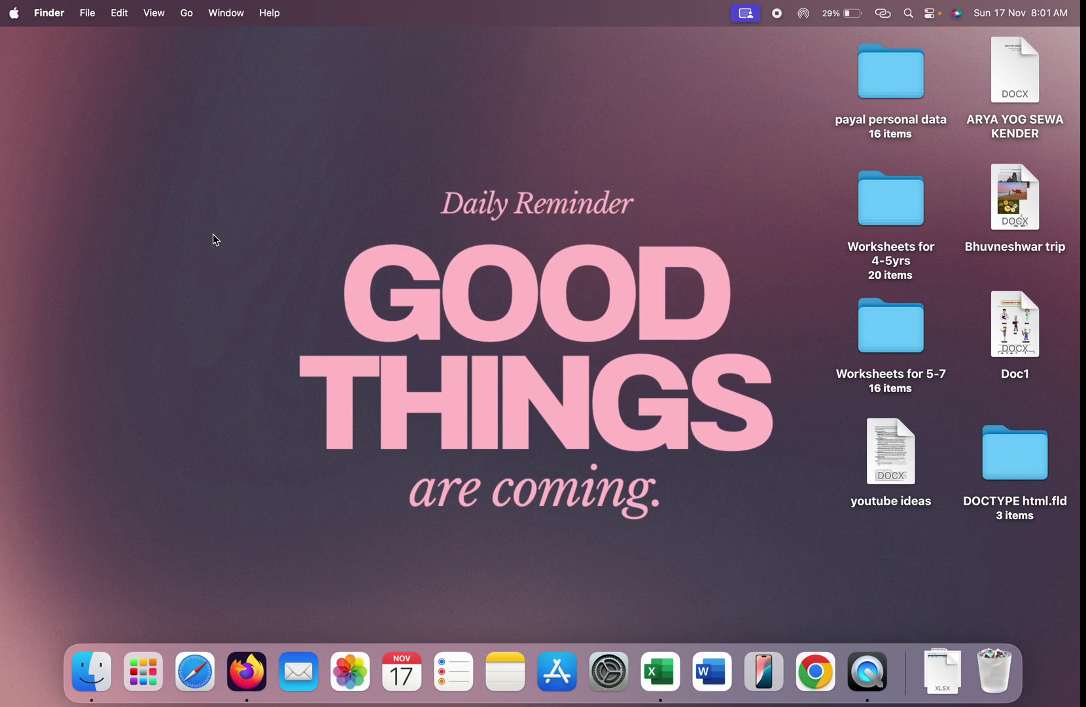
key(ctrl+Right)
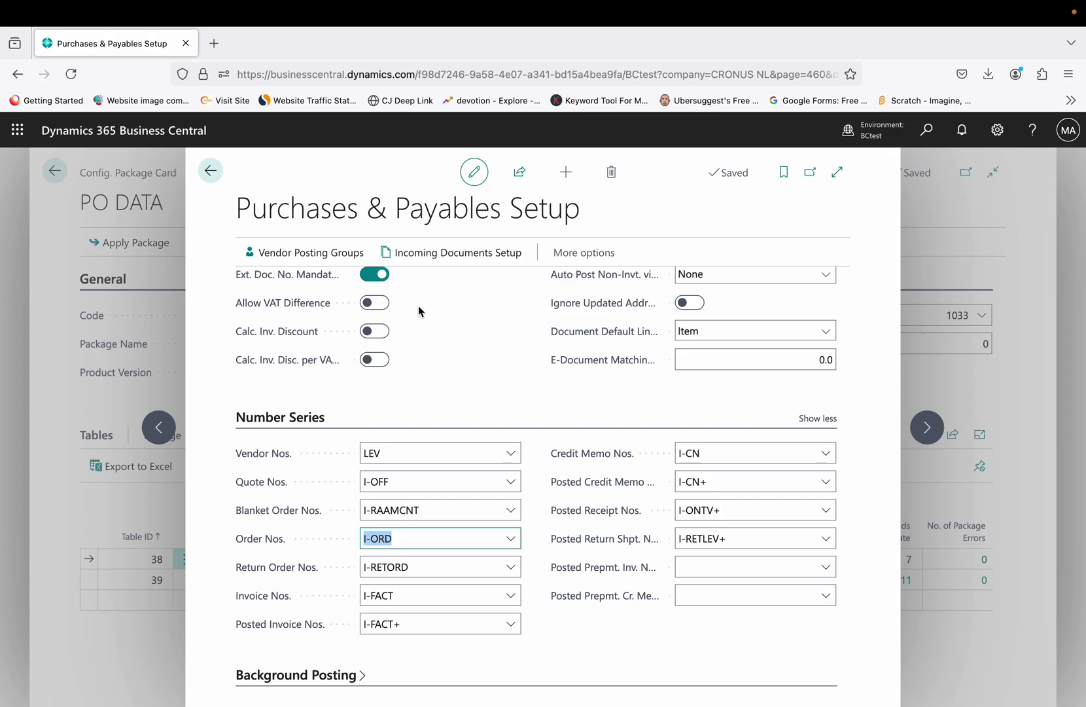
key(Escape)
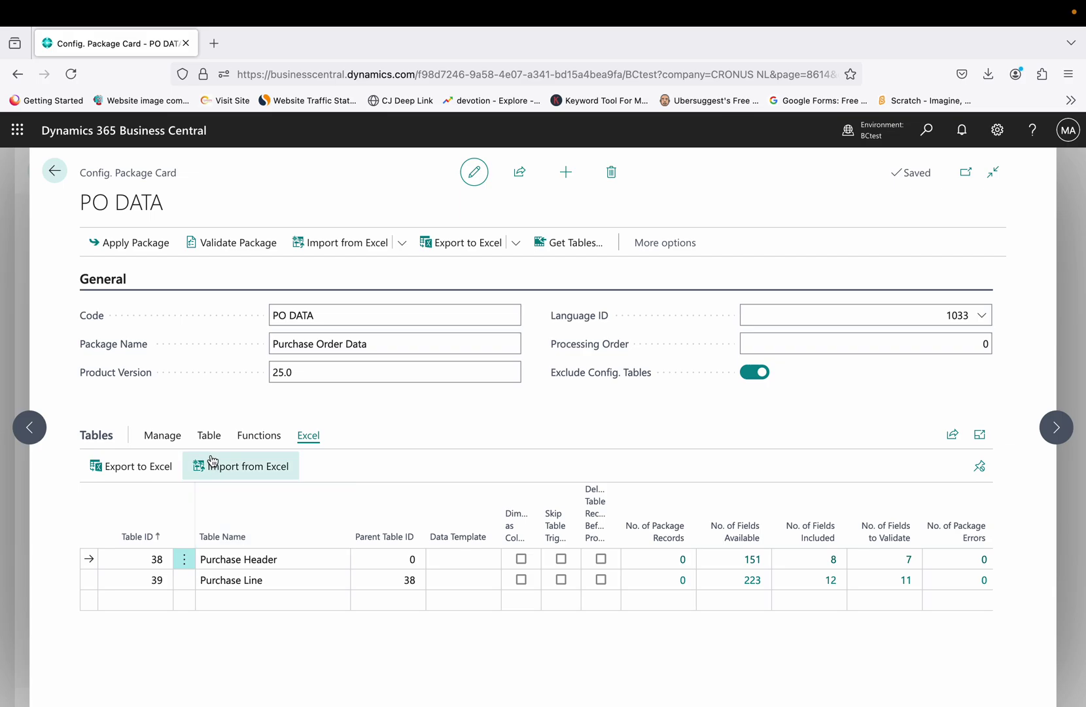
Step: Open the processing rules of the Purchase Header table in the package and add a rule with the action Receive
mouse_move(340, 515)
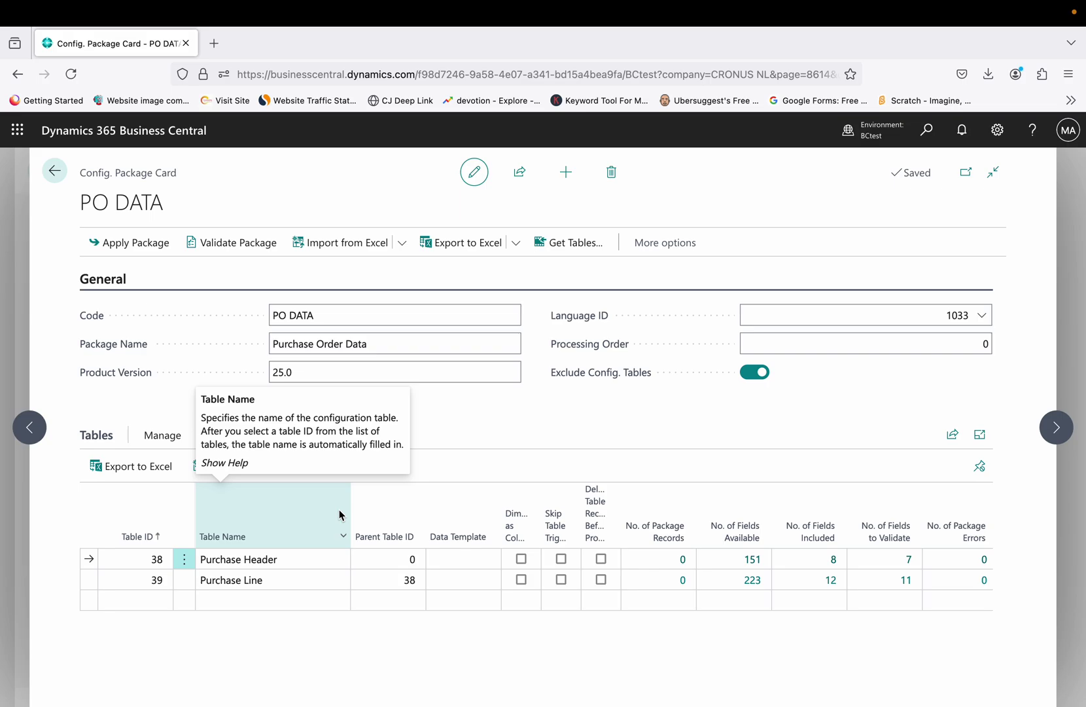
click(182, 437)
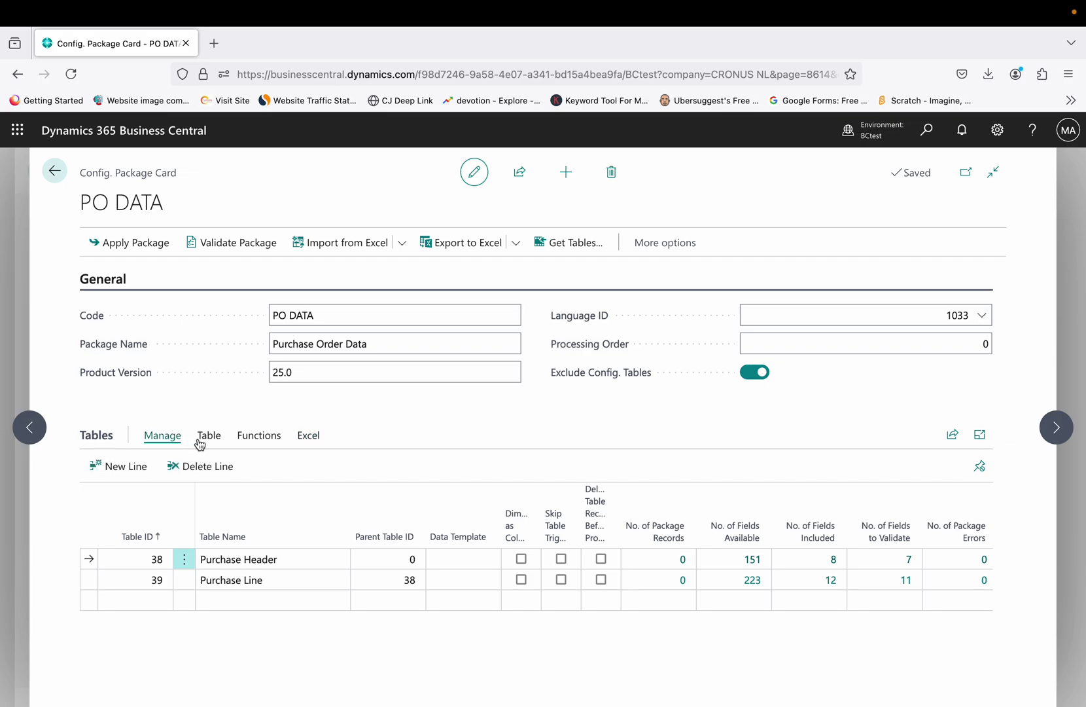
click(210, 437)
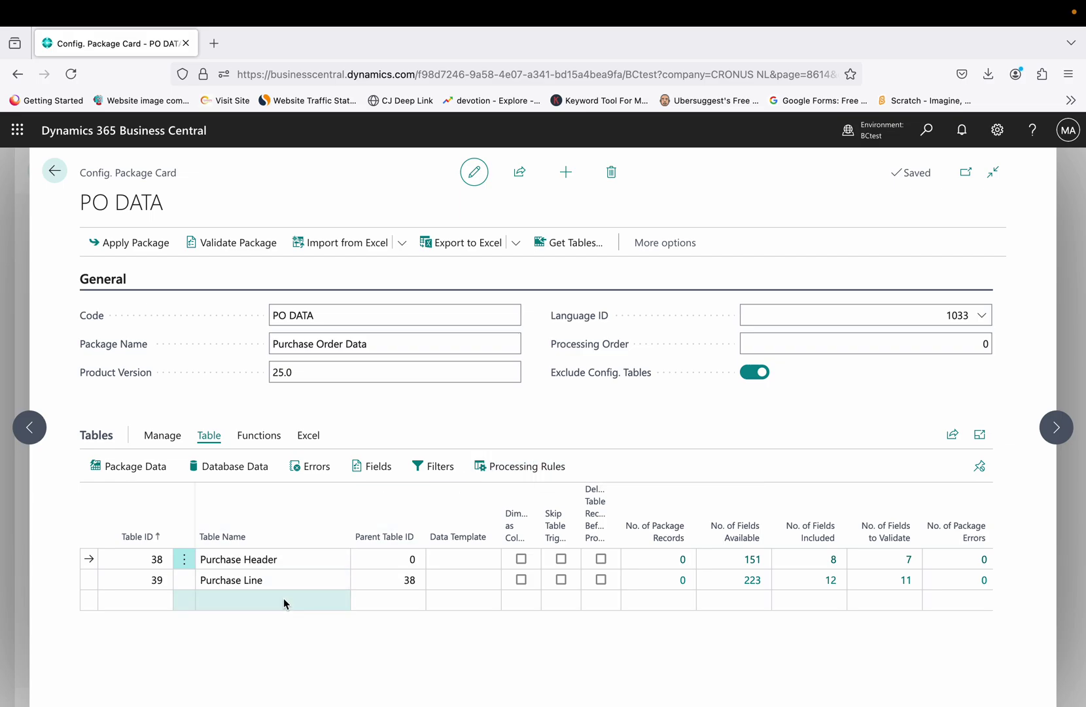
click(544, 480)
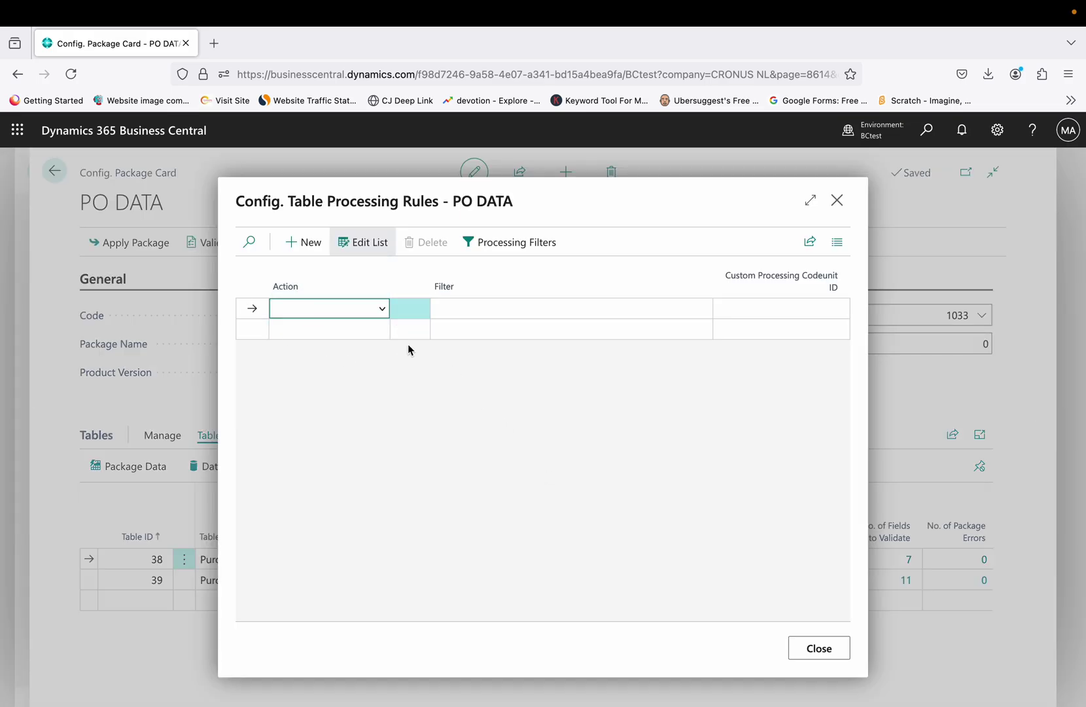
click(383, 307)
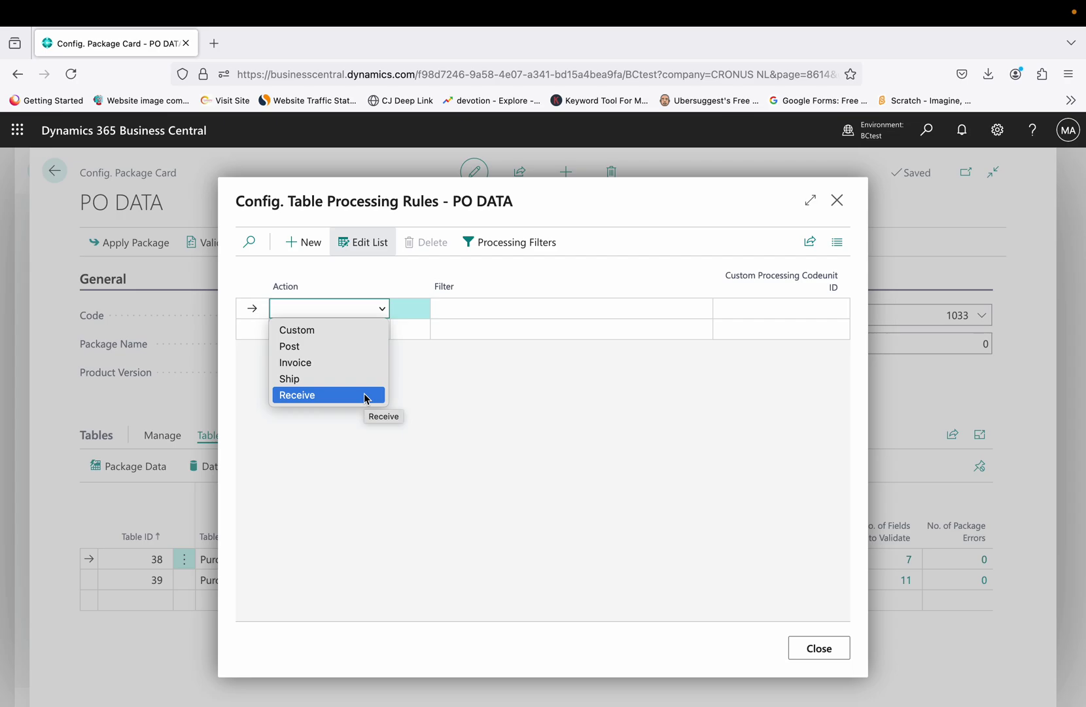
click(315, 397)
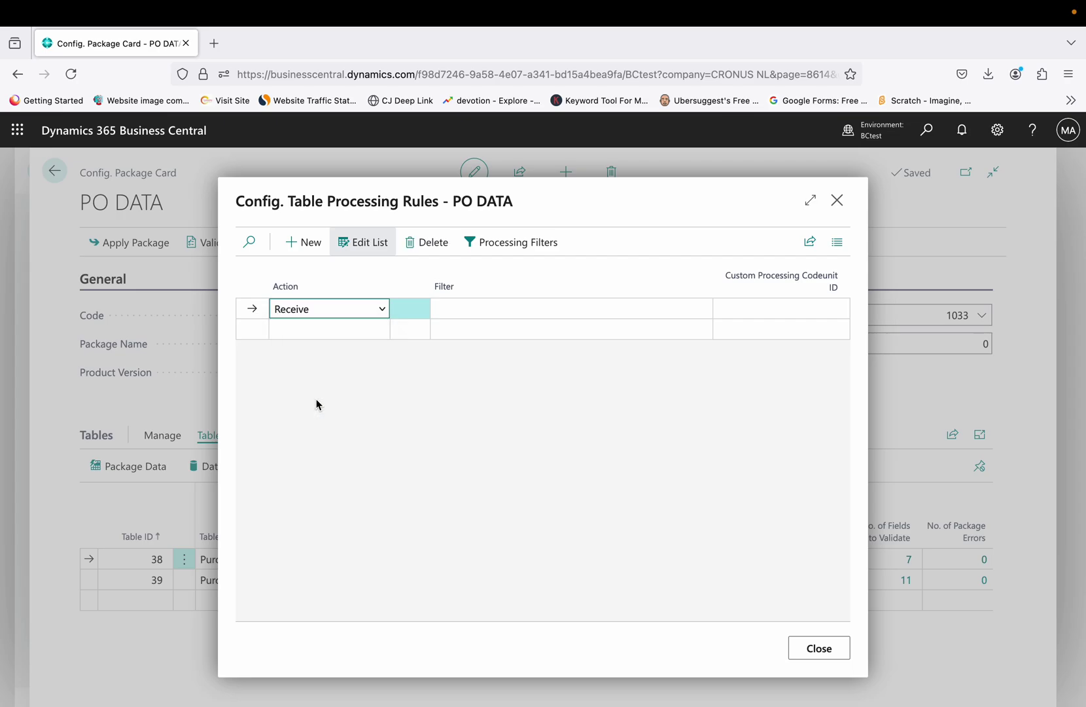
Step: Add a second processing rule with the action Invoice for the Purchase Header table
click(345, 334)
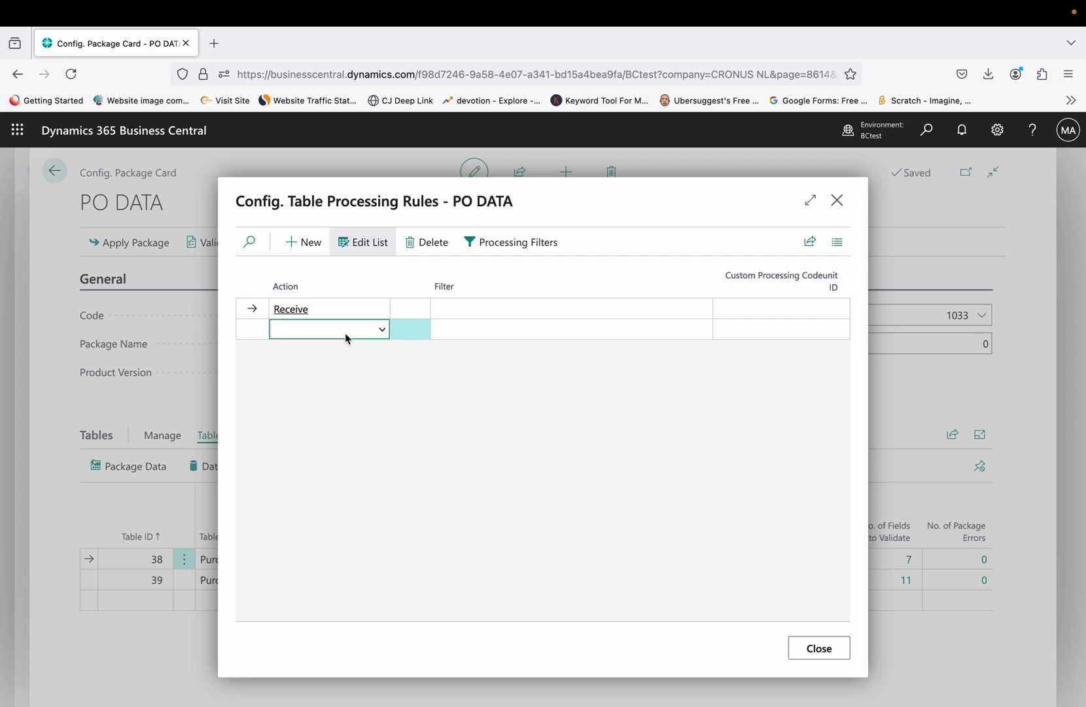
click(381, 330)
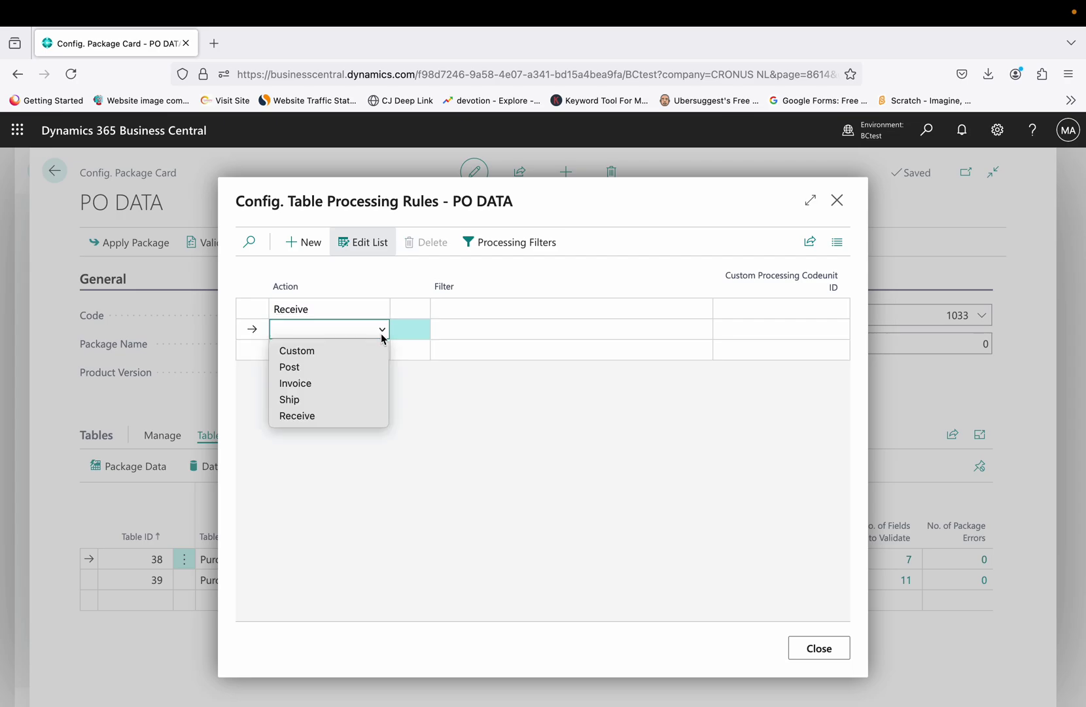
click(341, 389)
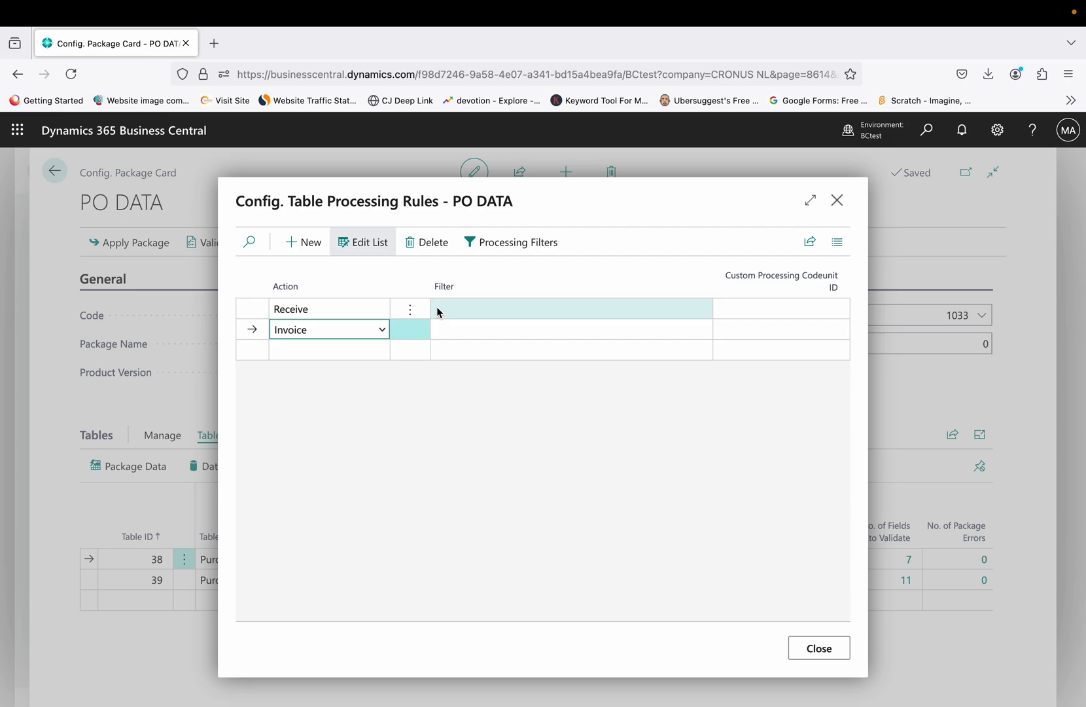
Step: Add a third processing rule with the action Custom and custom processing codeunit 3, G/L Account-Indent
click(360, 353)
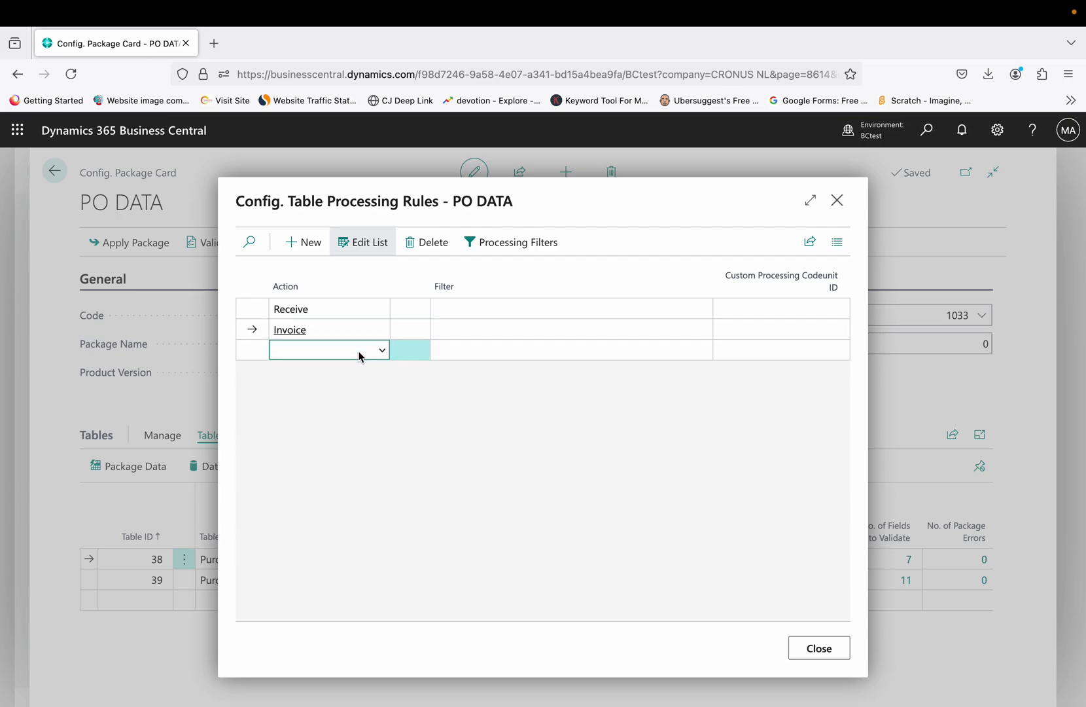
click(384, 352)
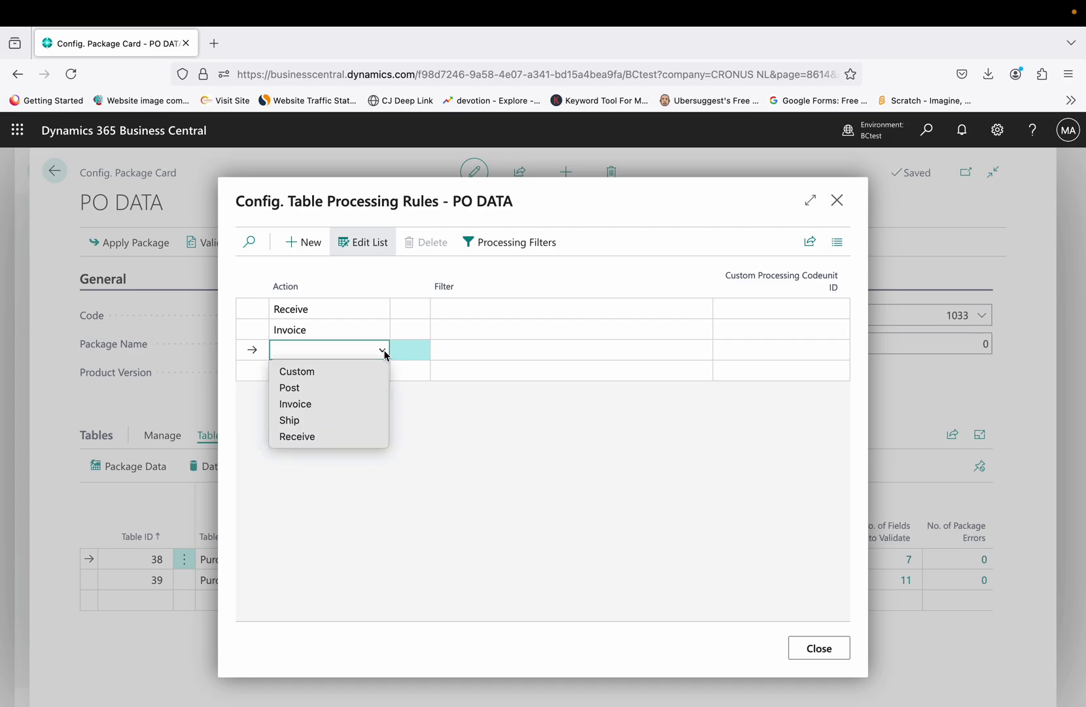
click(329, 373)
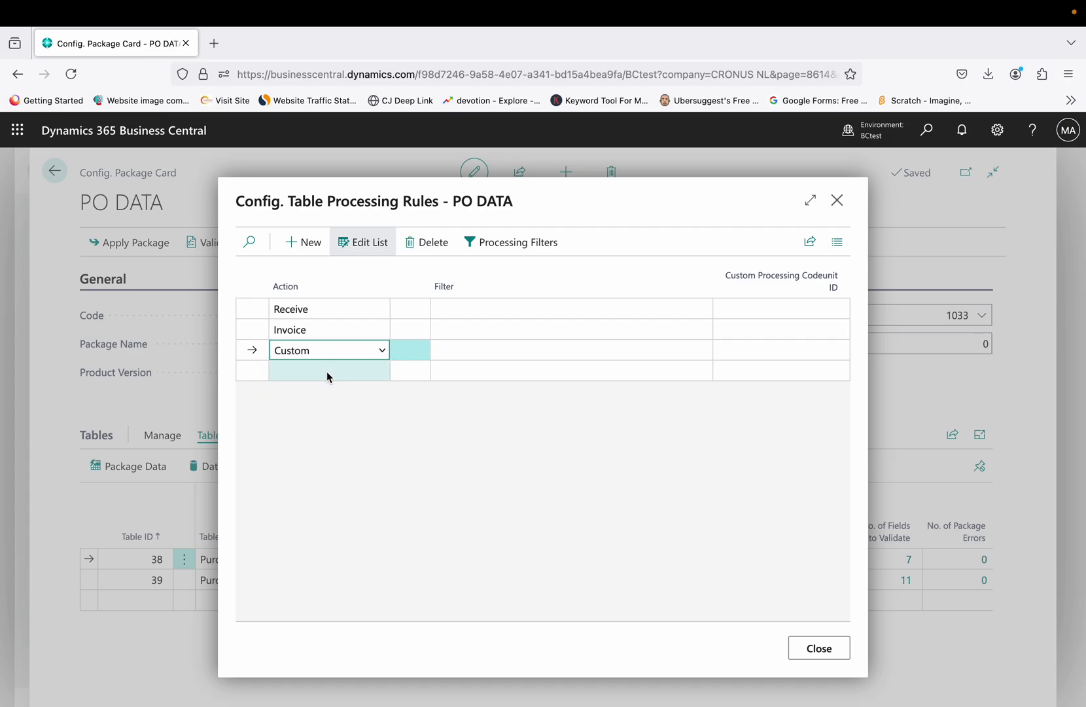
click(795, 351)
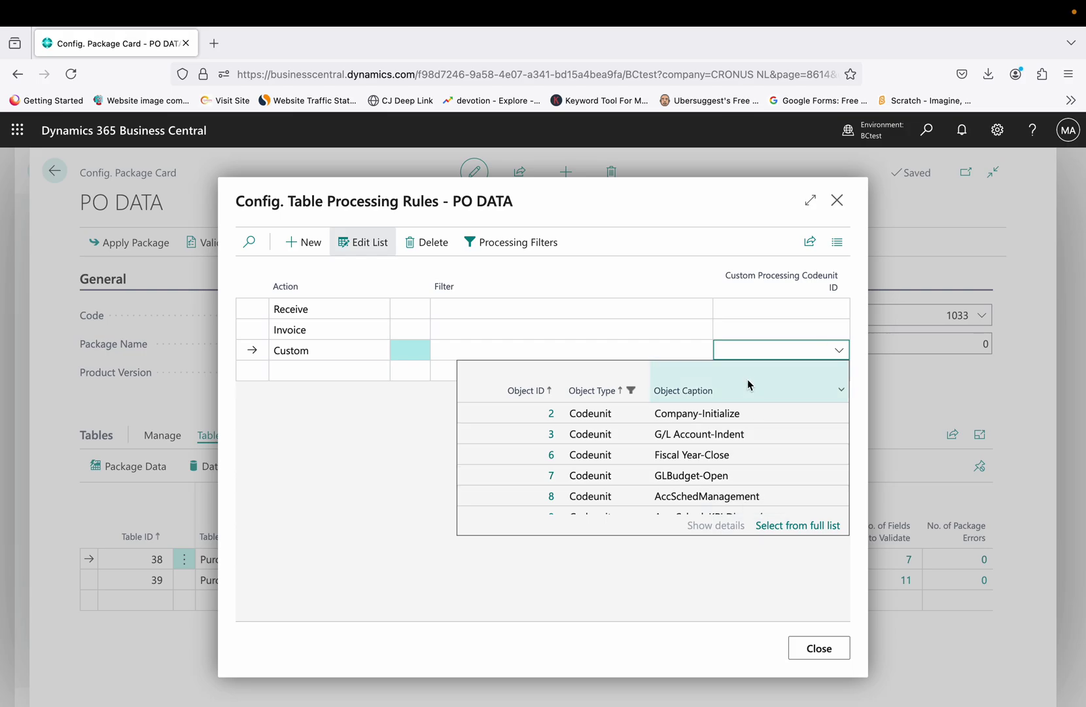
click(735, 311)
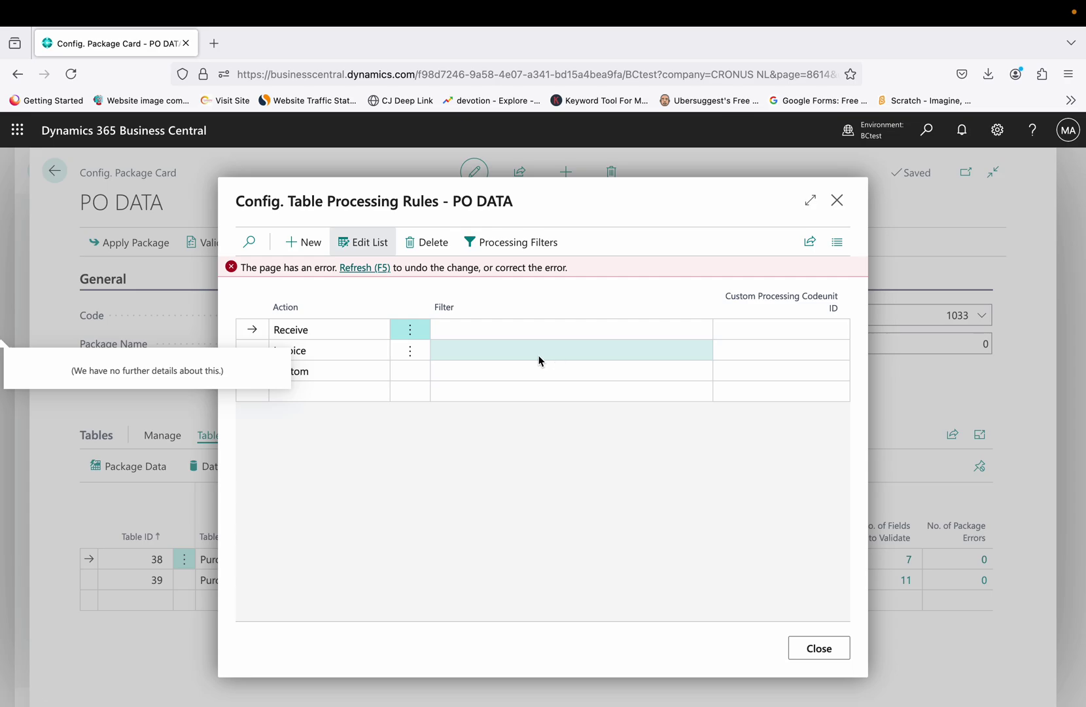
click(765, 352)
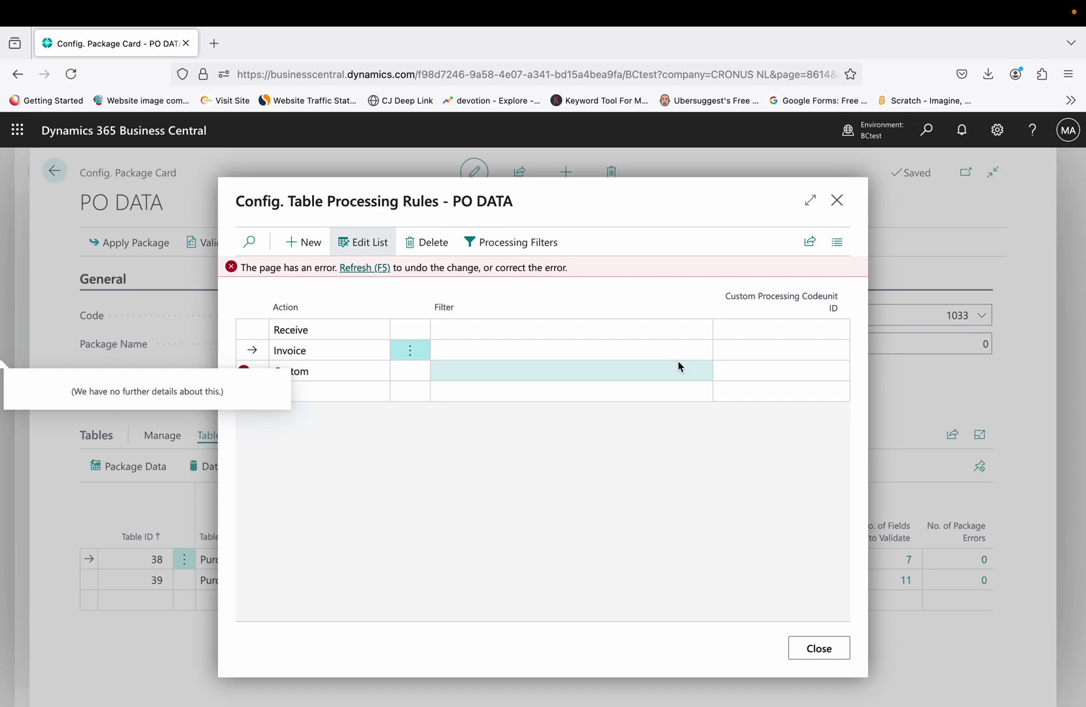
click(325, 374)
click(745, 371)
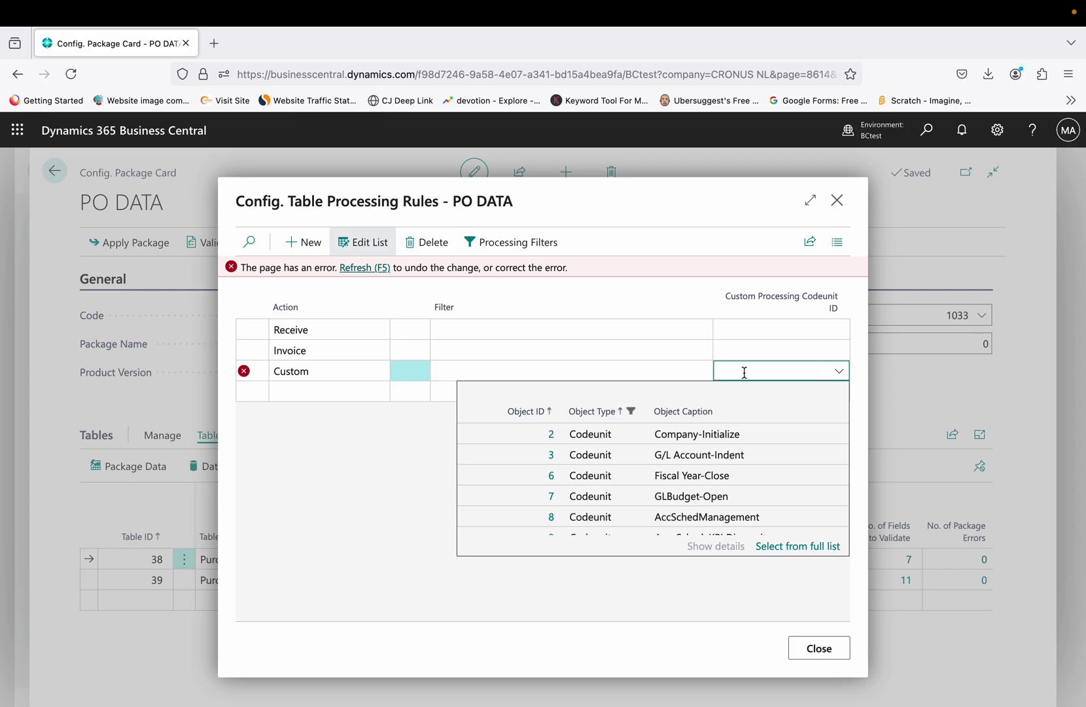
click(639, 459)
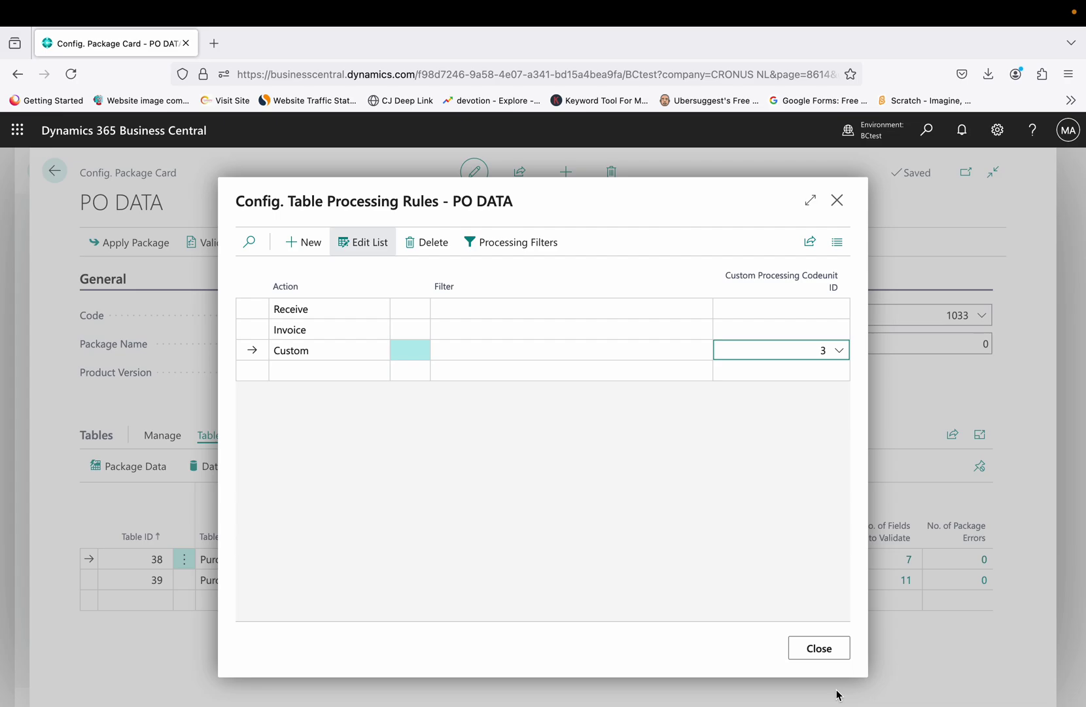
Step: Delete the Custom processing rule and confirm the deletion
click(342, 337)
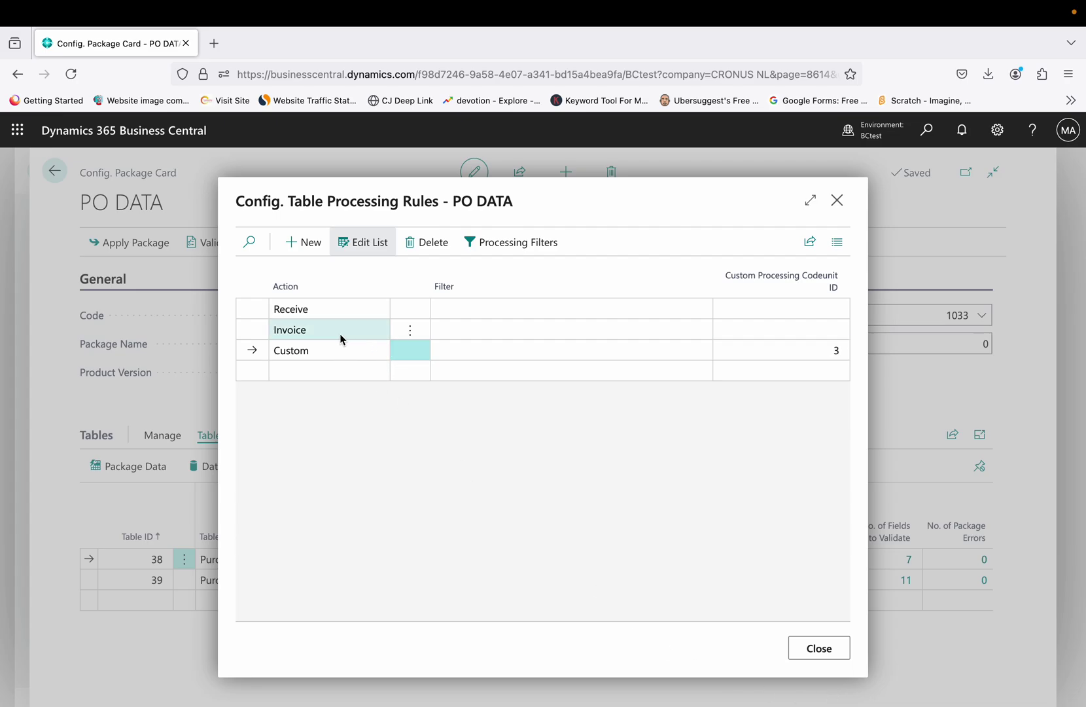
click(409, 351)
click(396, 386)
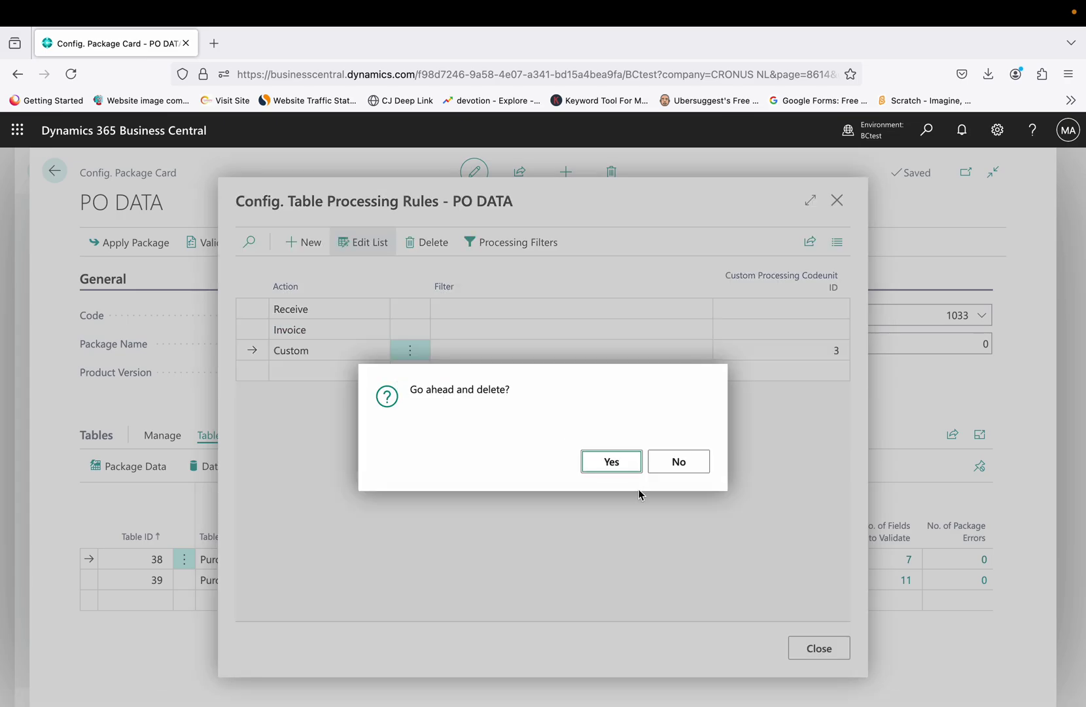
click(612, 461)
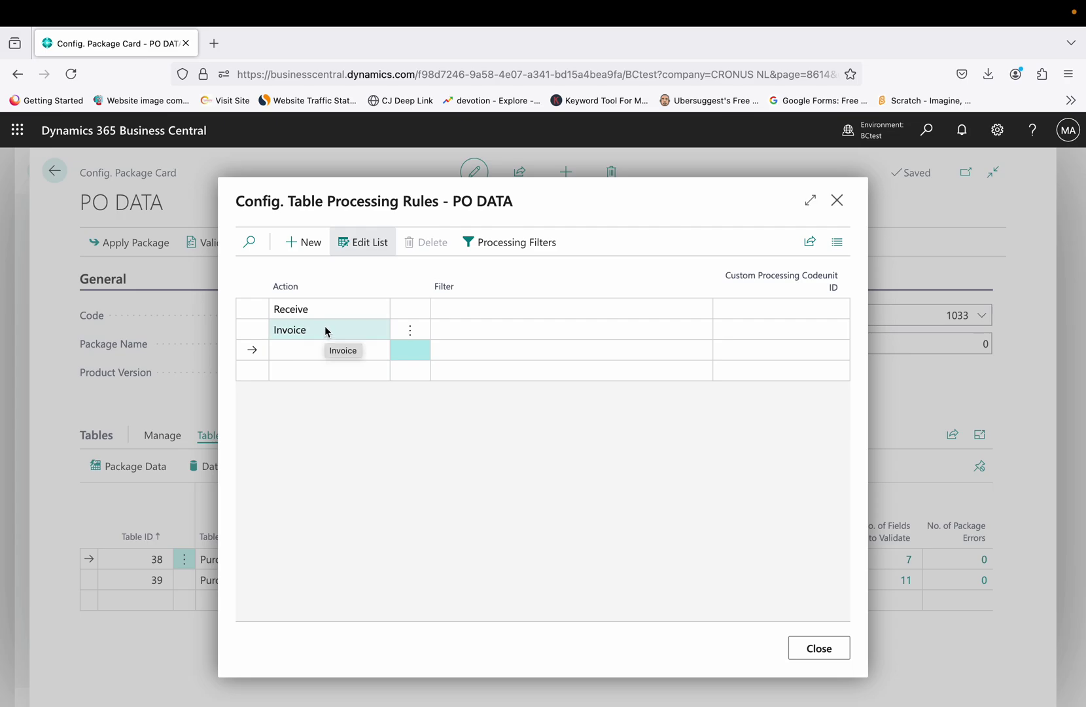
Step: Open the processing filters of the Receive rule and add a filter on Buy-from Vendor No. with the vendor's number
click(485, 316)
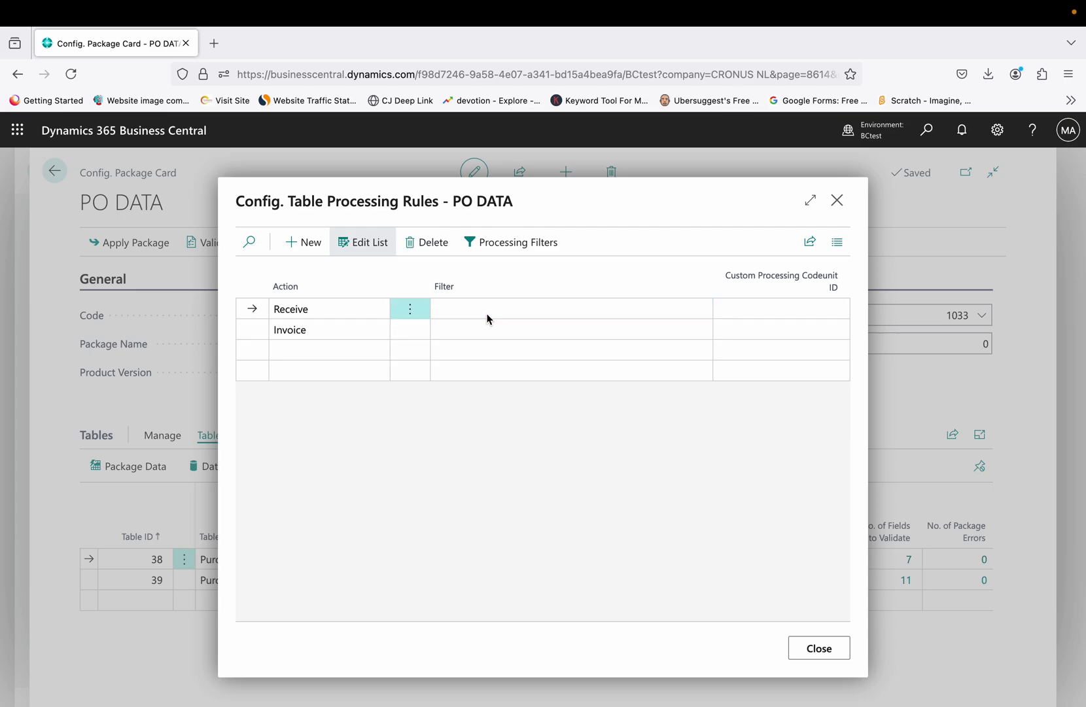
click(535, 238)
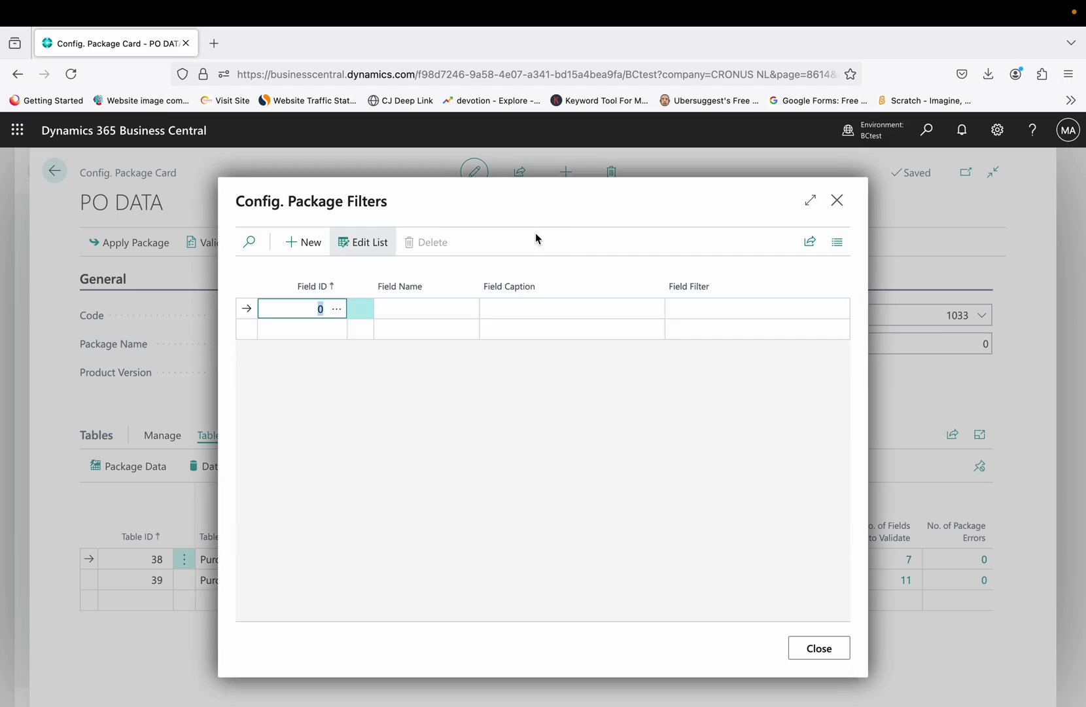
click(339, 313)
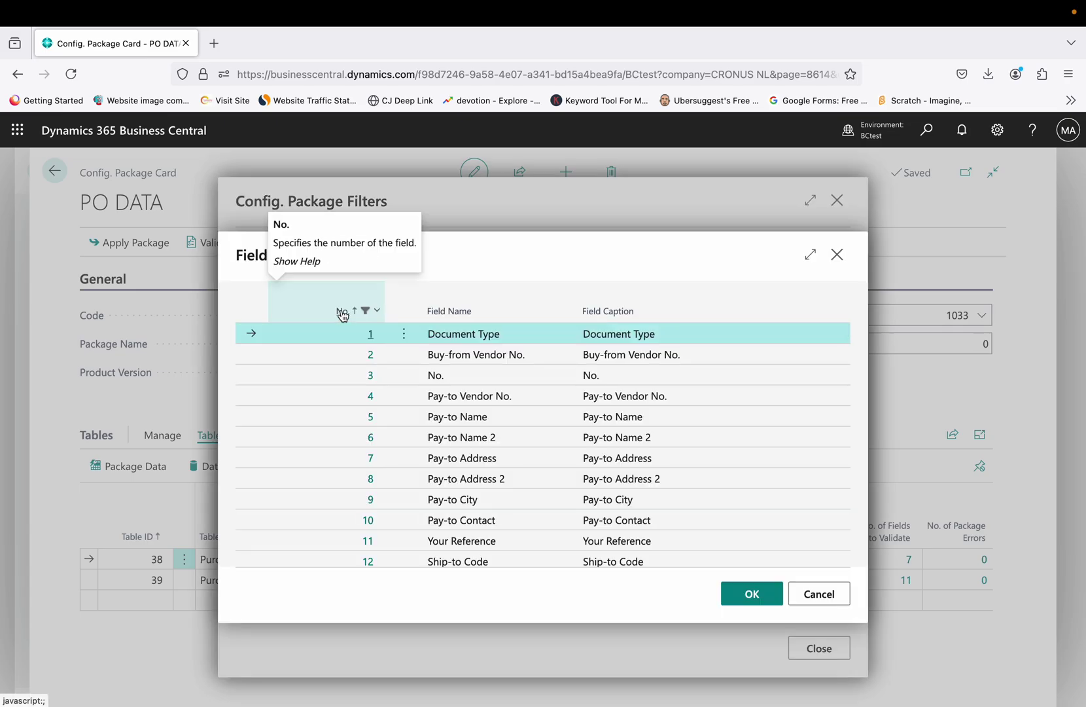
click(358, 262)
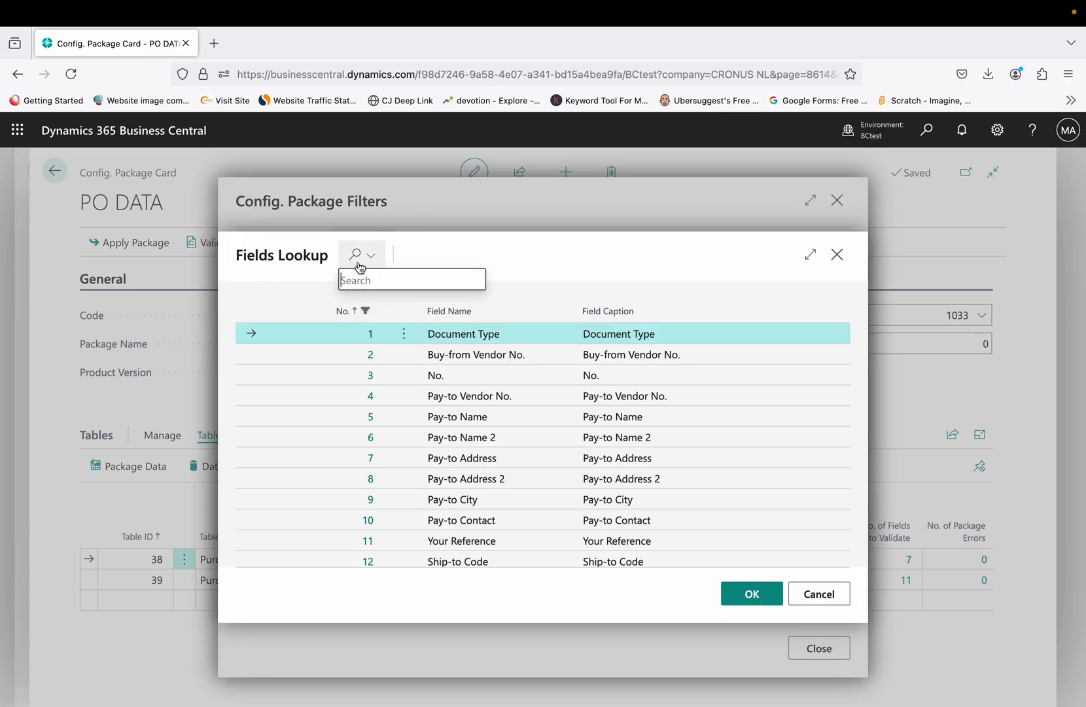
click(553, 354)
click(747, 592)
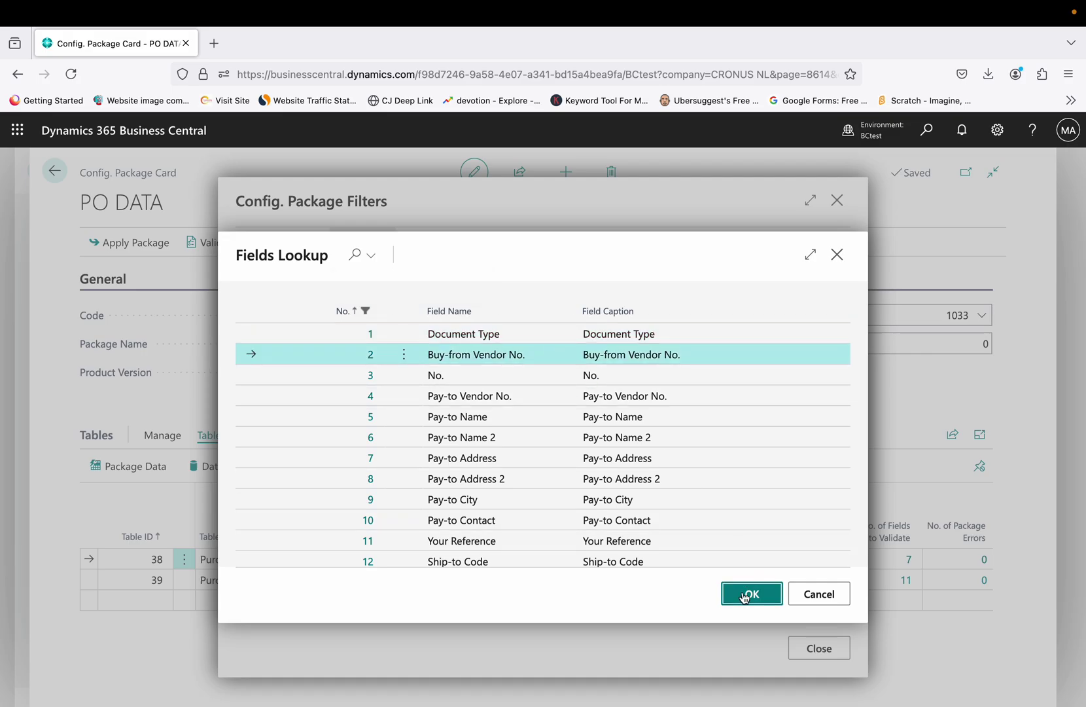
click(708, 310)
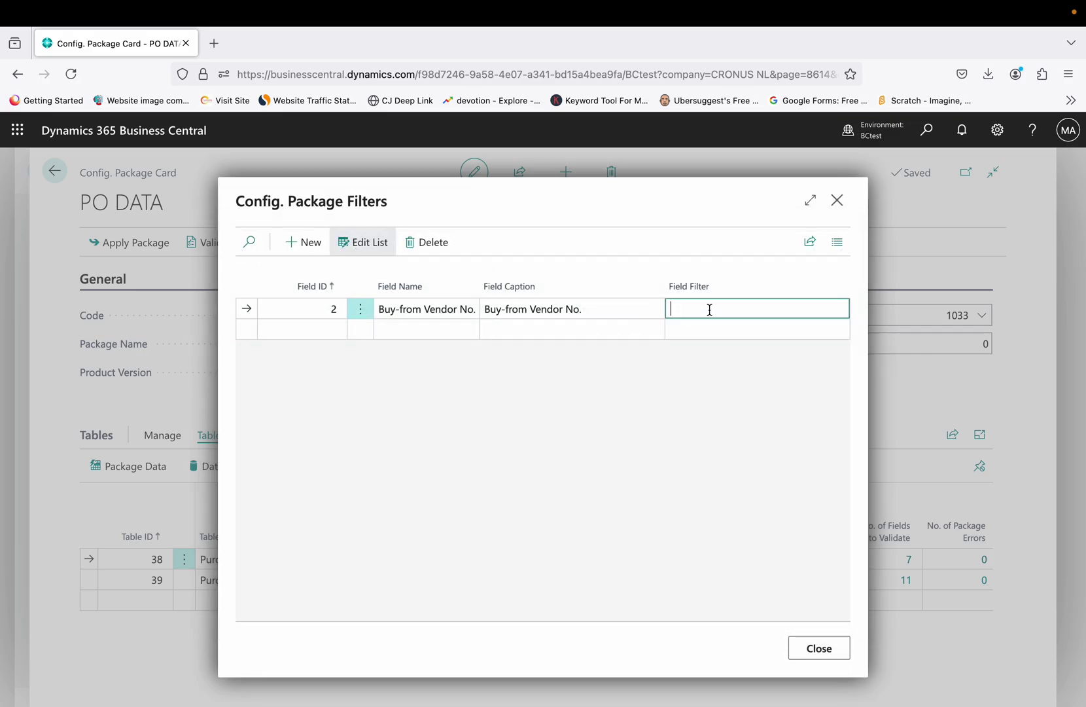
text(10000)
key(Down)
Step: Add a second filter line for the Location Code field, found by searching the fields for "loca"
key(shift+Tab)
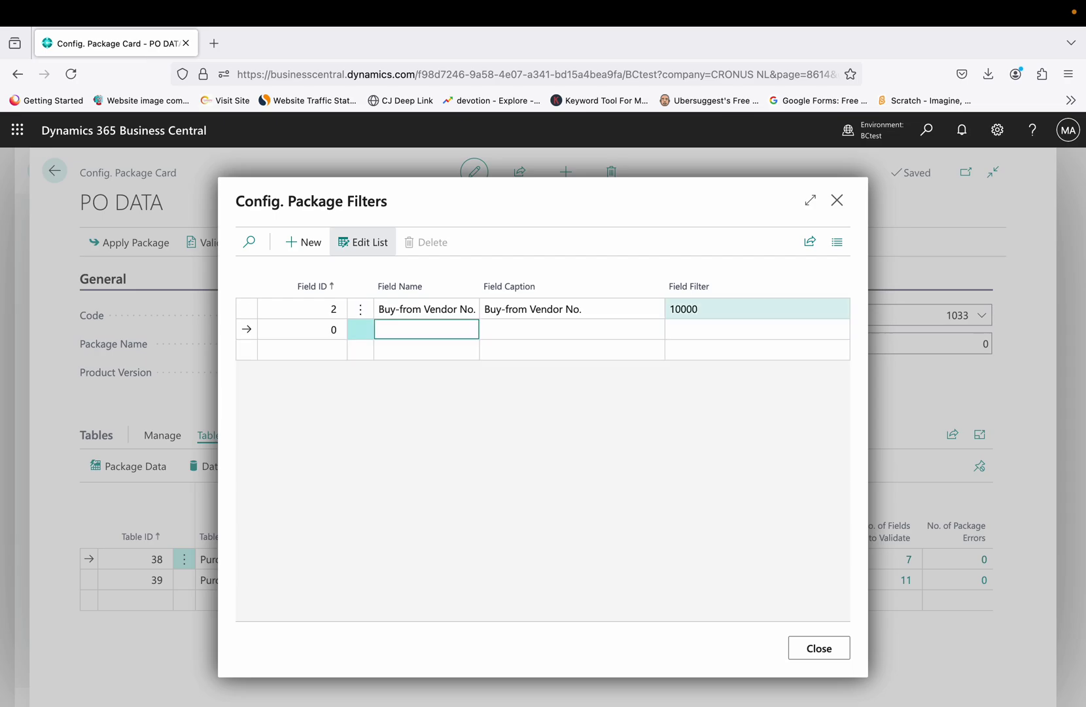
key(shift+Tab)
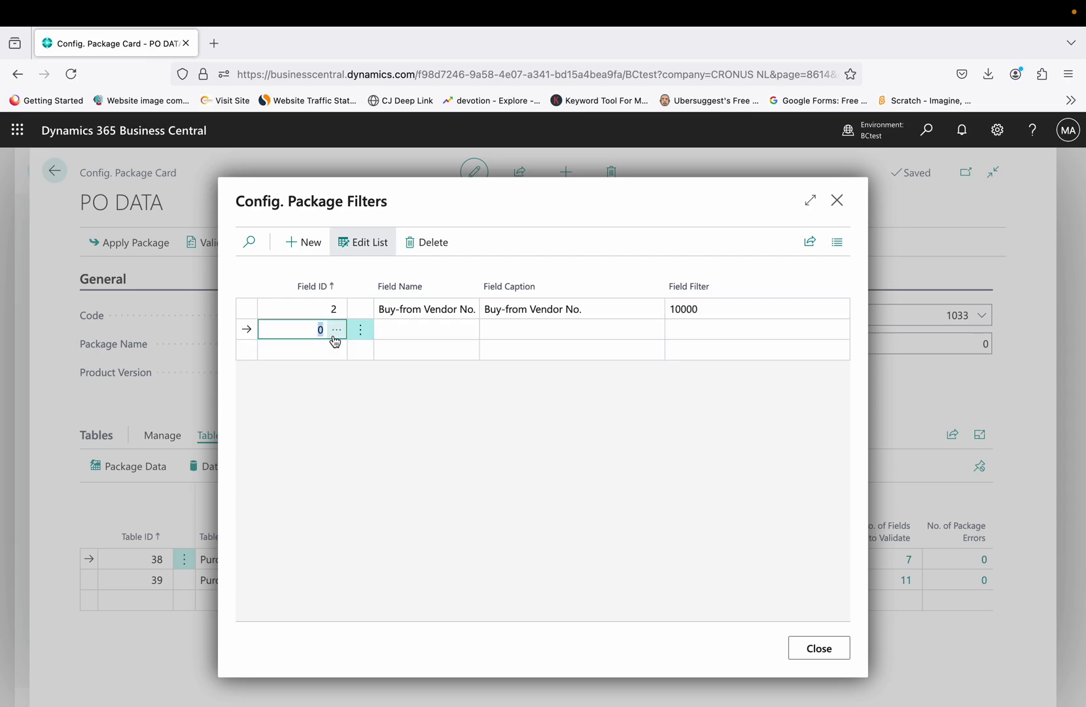
click(335, 332)
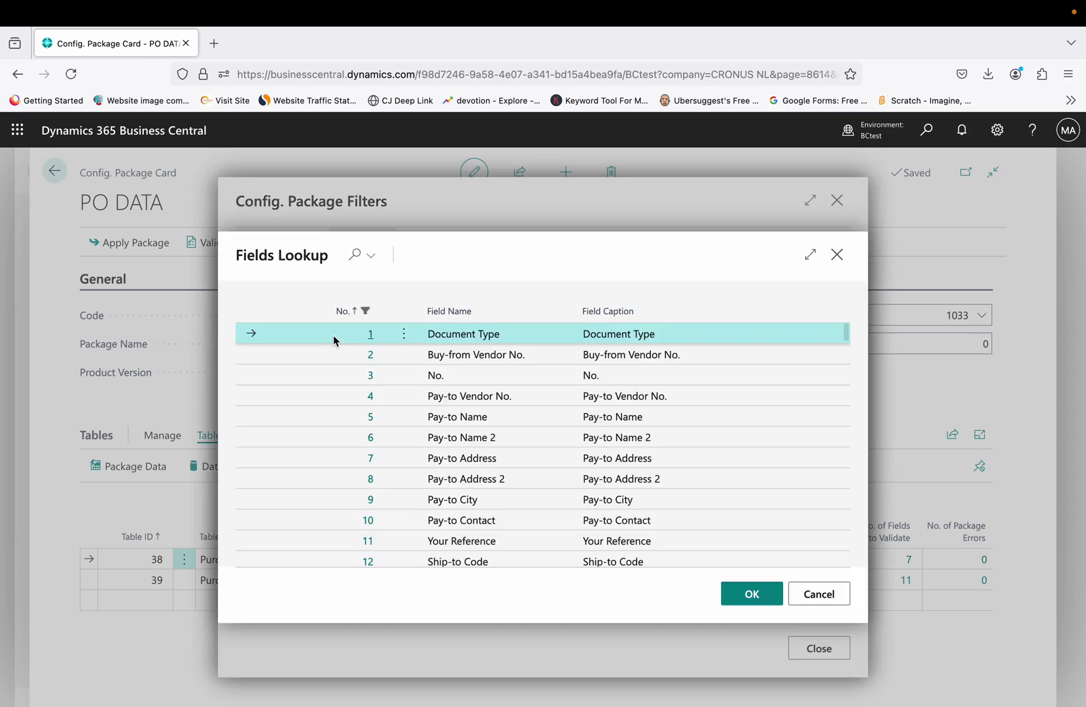
click(361, 255)
text(loca)
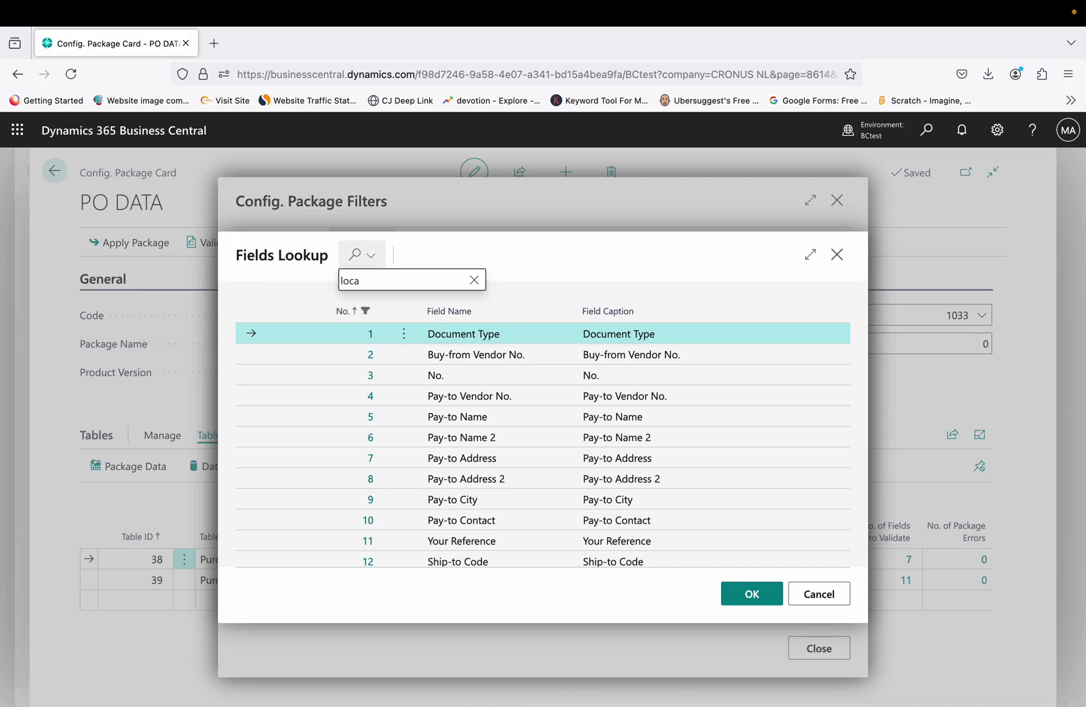
double_click(448, 339)
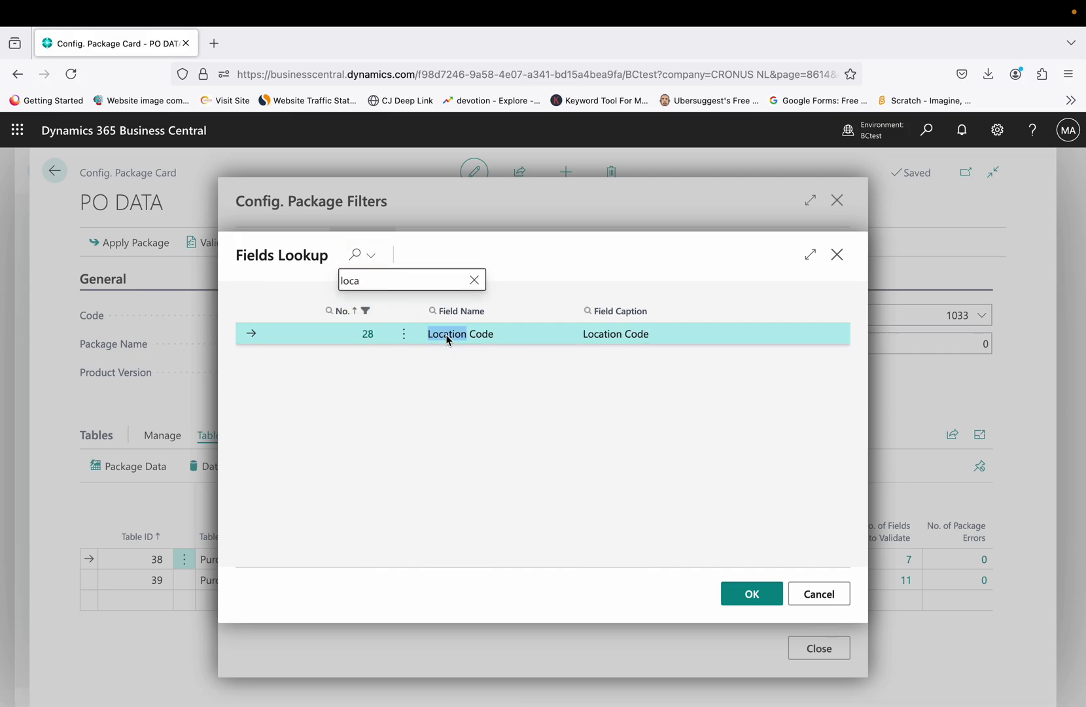
click(752, 594)
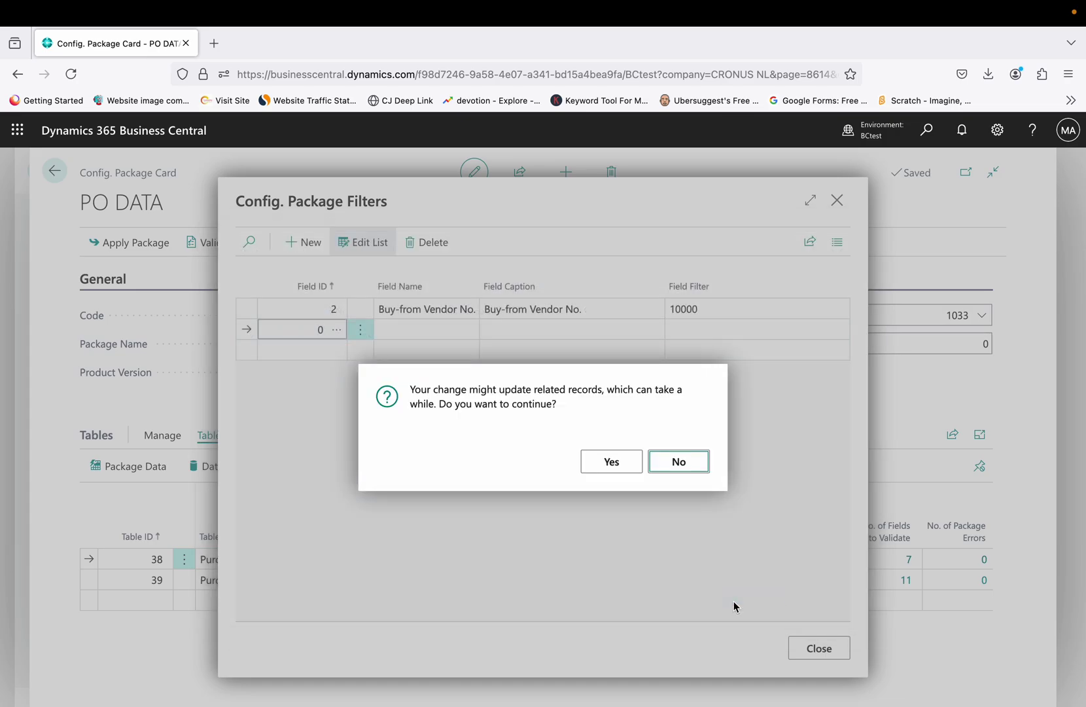
click(606, 463)
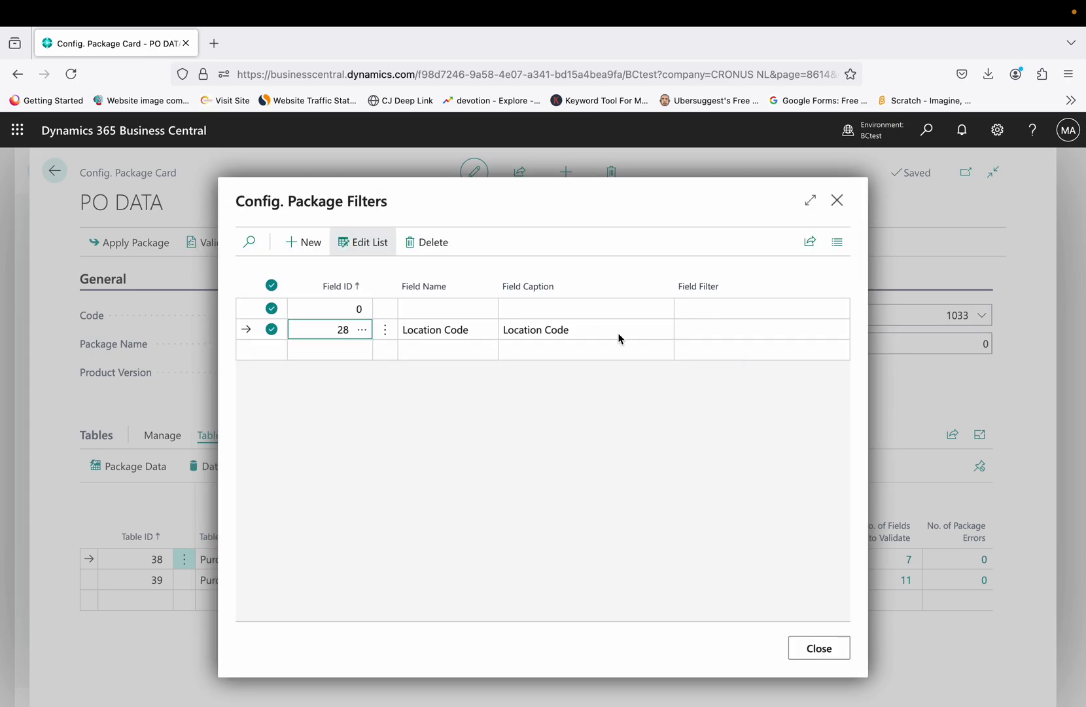
Step: Delete the selected filter lines and close the package filters
click(444, 246)
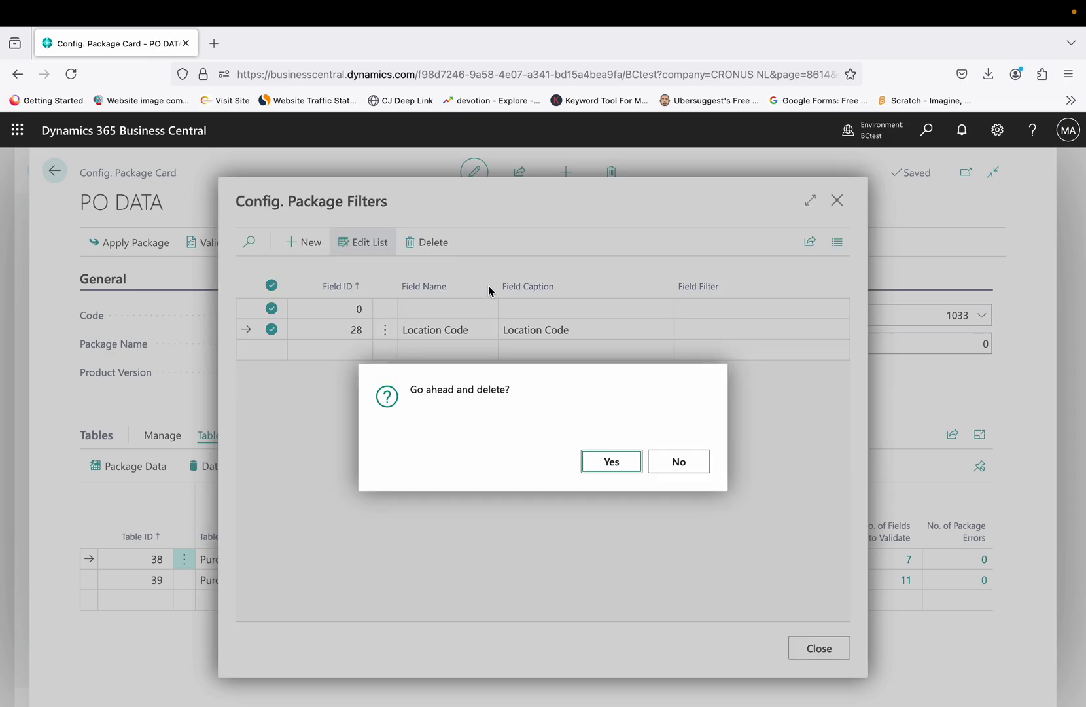
click(625, 472)
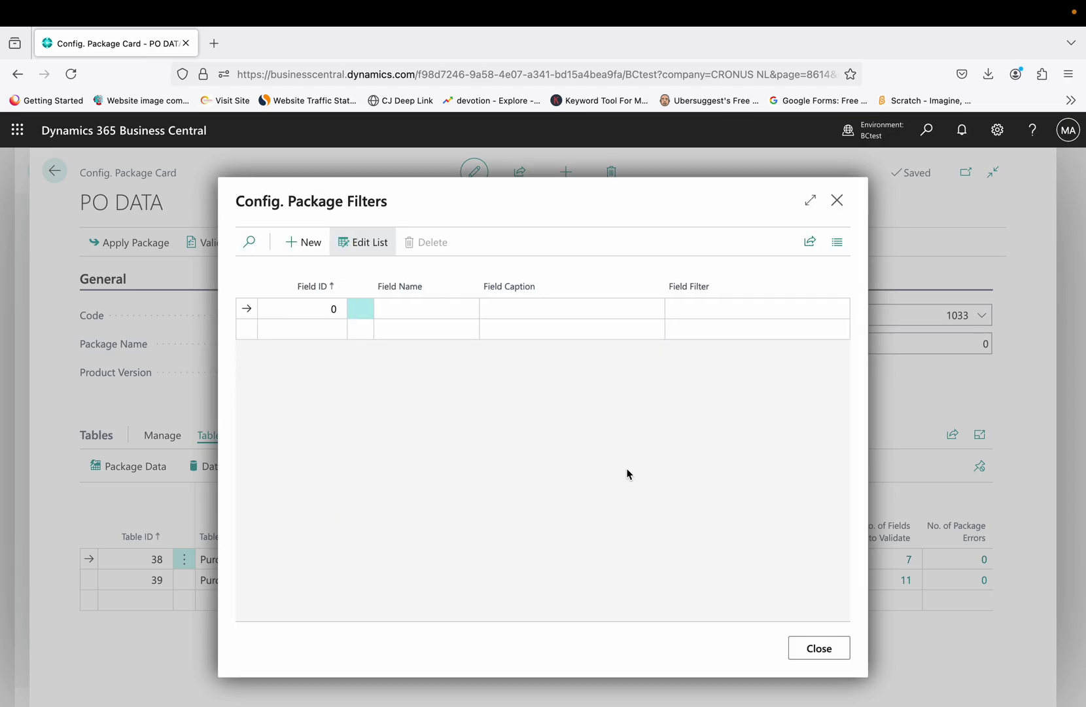
click(819, 647)
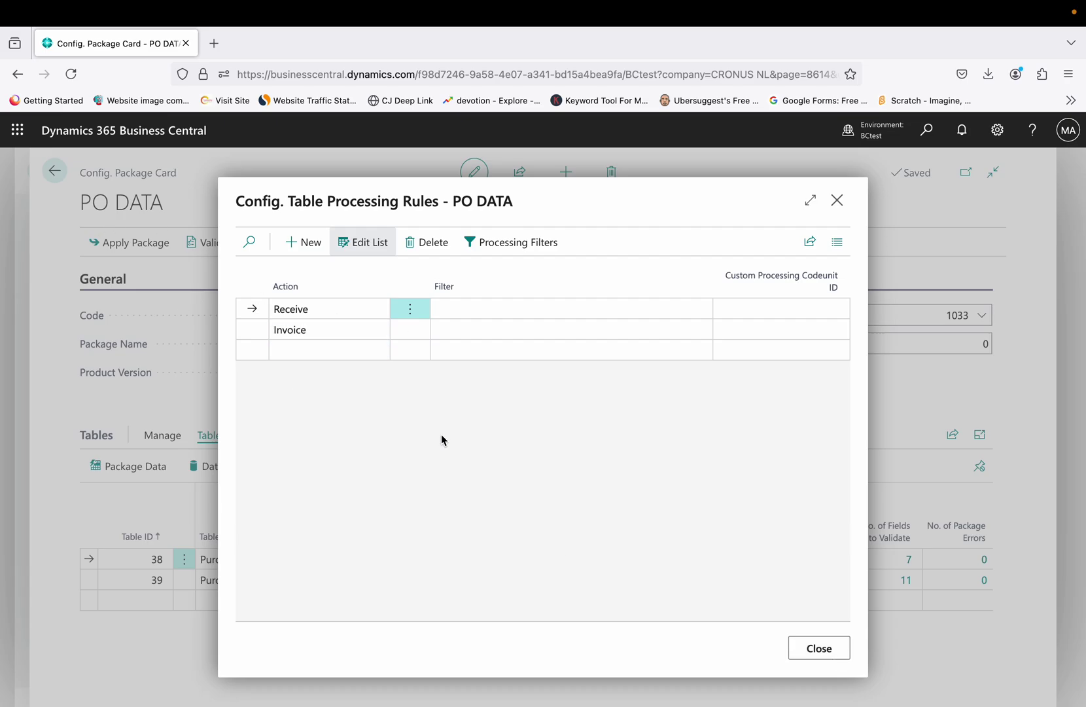
Step: Close the processing rules and load Default17_11_2024_7_55_21.xlsx from the Downloads folder for the package's Excel import
click(836, 657)
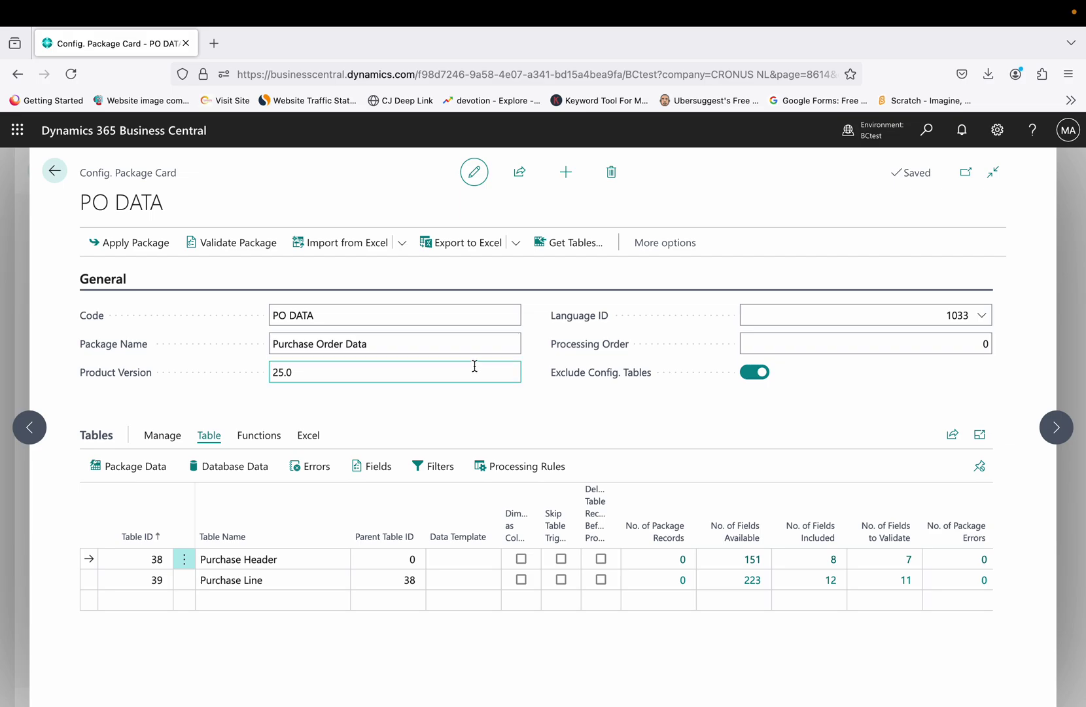
click(358, 247)
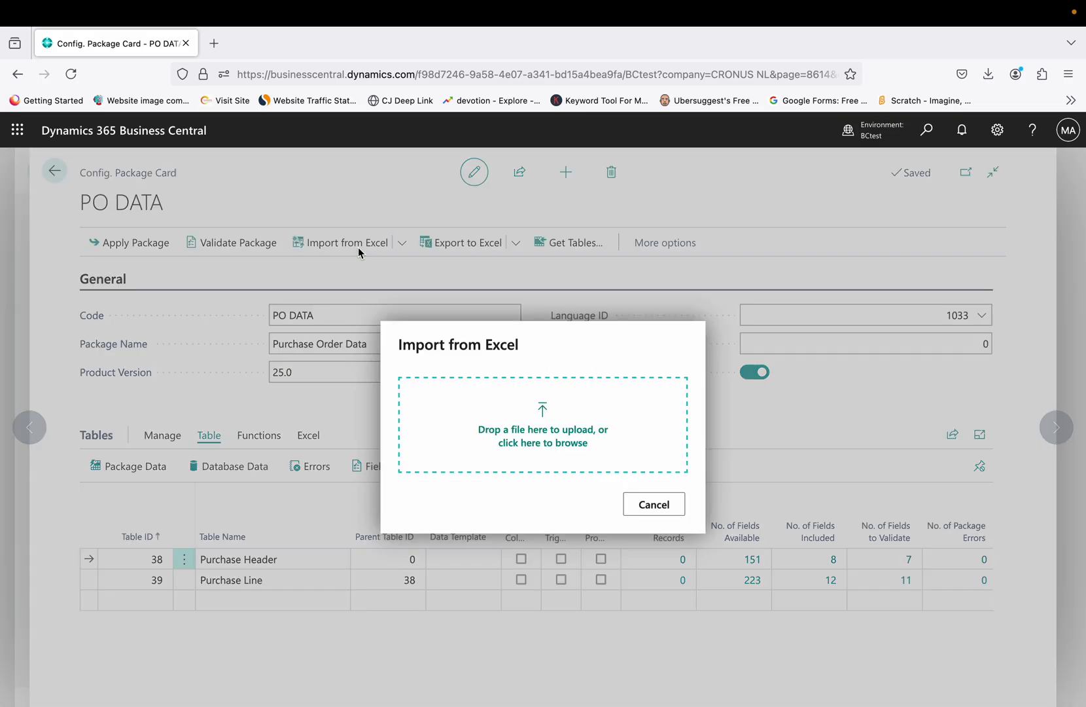
click(521, 445)
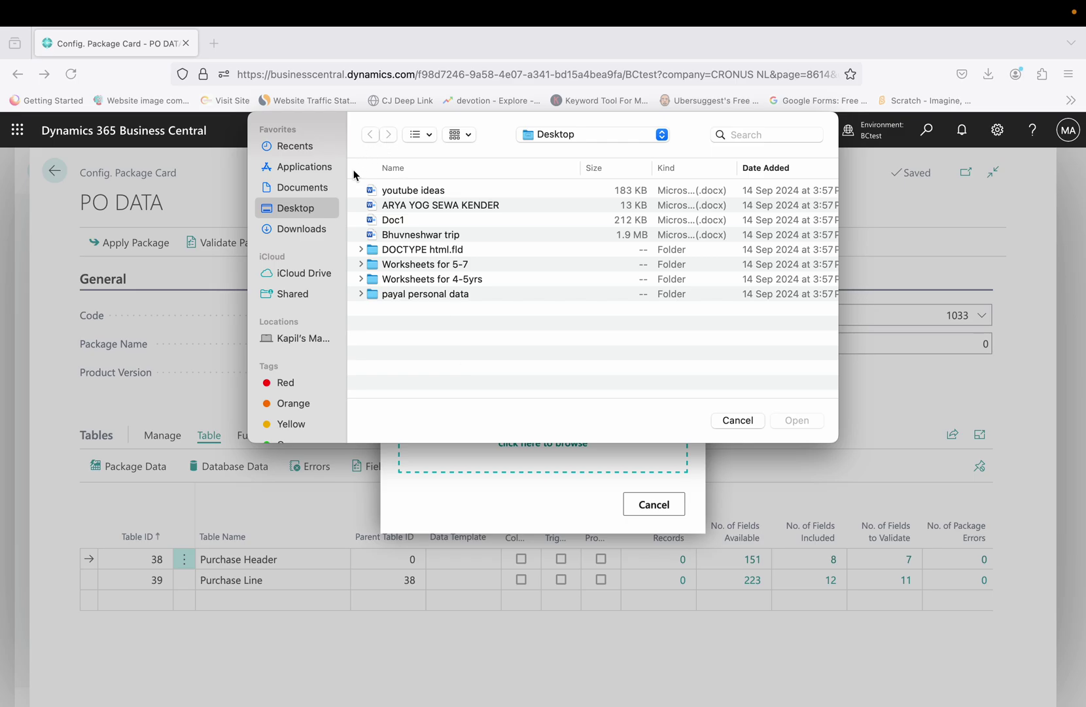
click(311, 194)
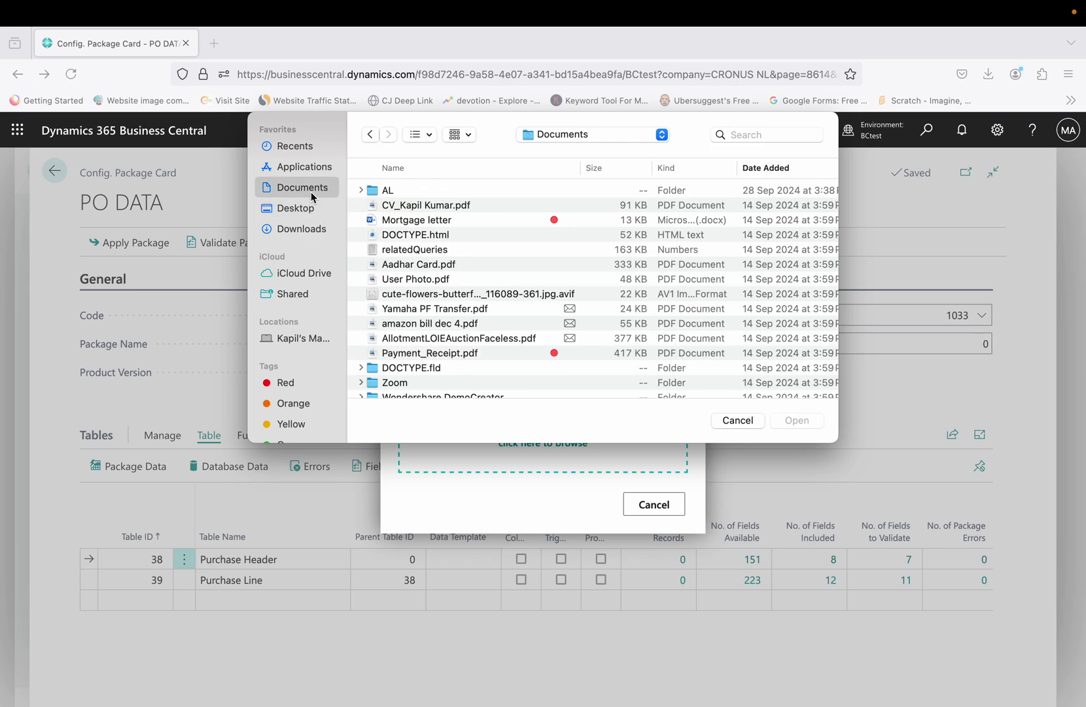
click(312, 228)
key(Escape)
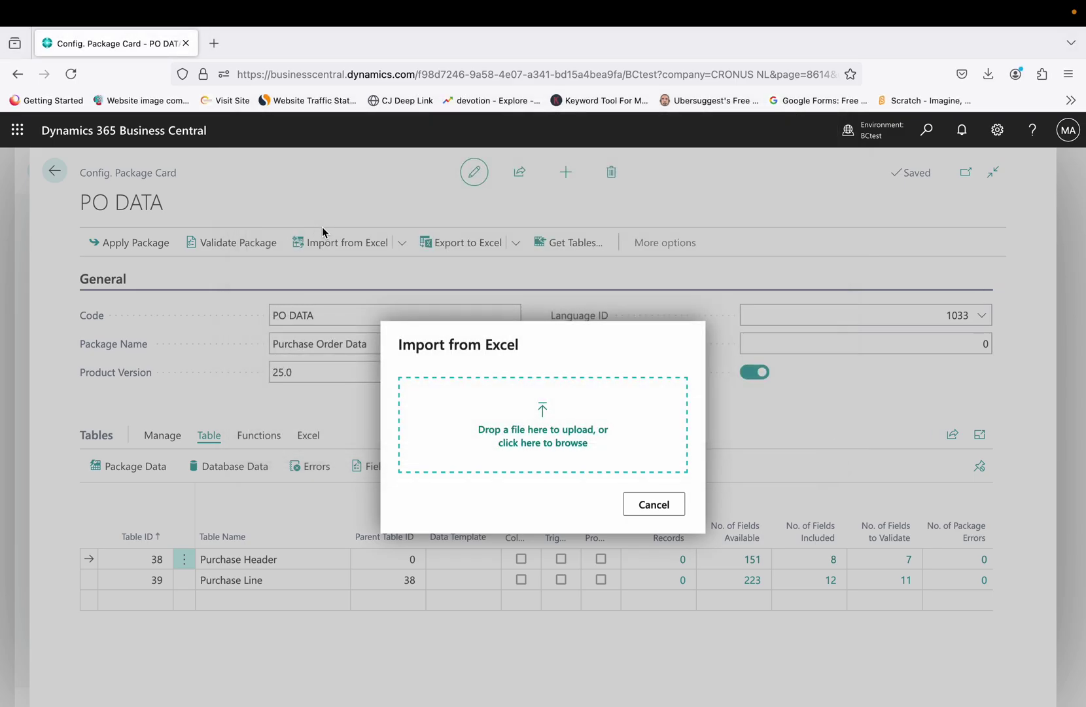
click(535, 443)
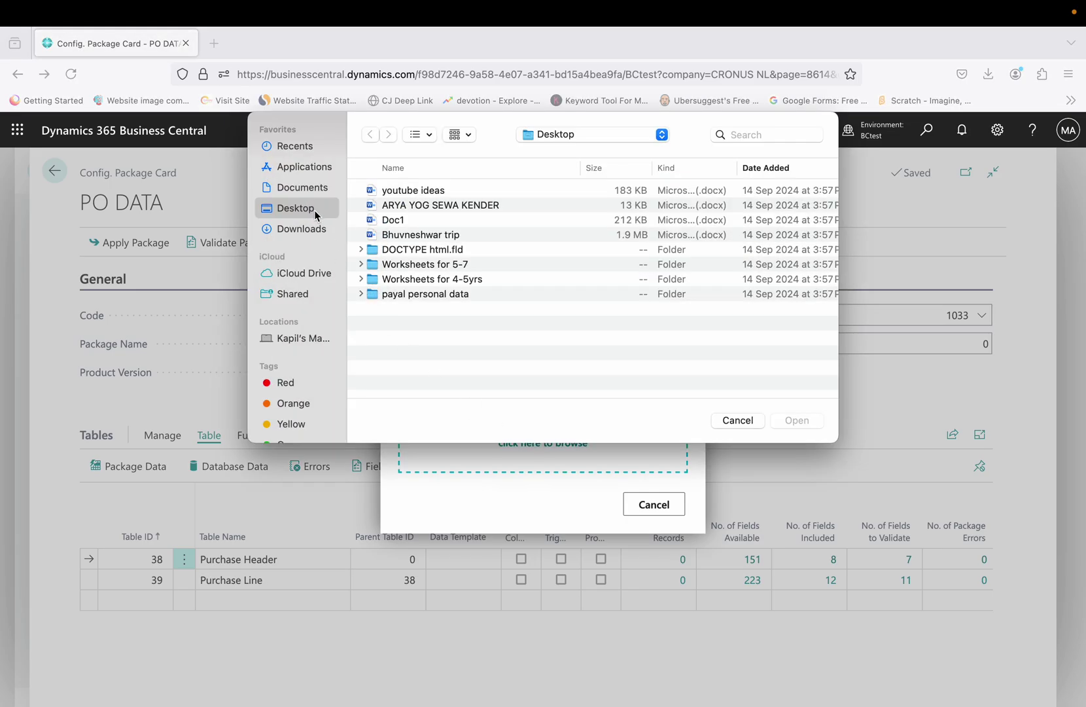
click(309, 229)
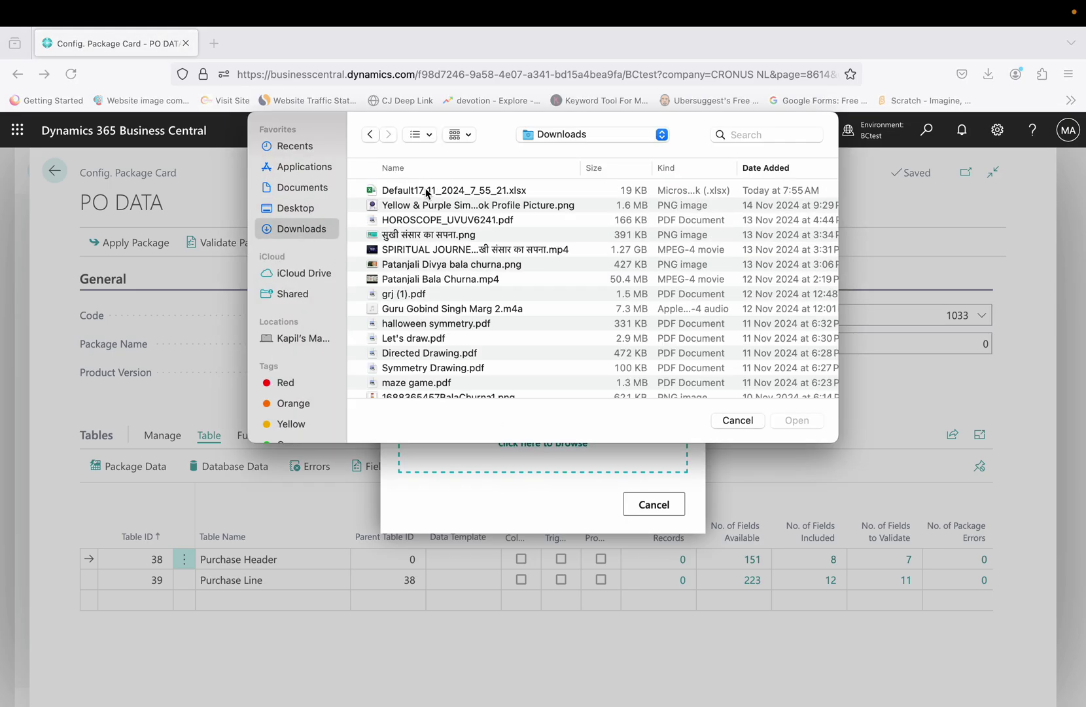
double_click(426, 190)
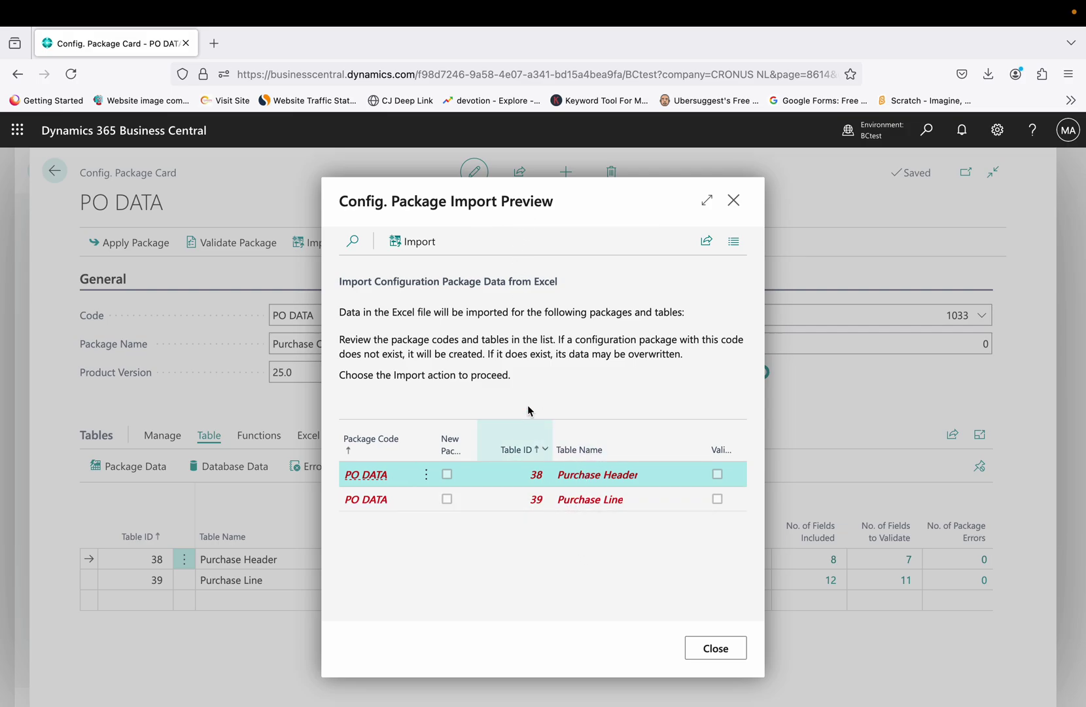
Step: Import the previewed Purchase Header and Purchase Line data into the PO DATA package and validate the package
click(423, 244)
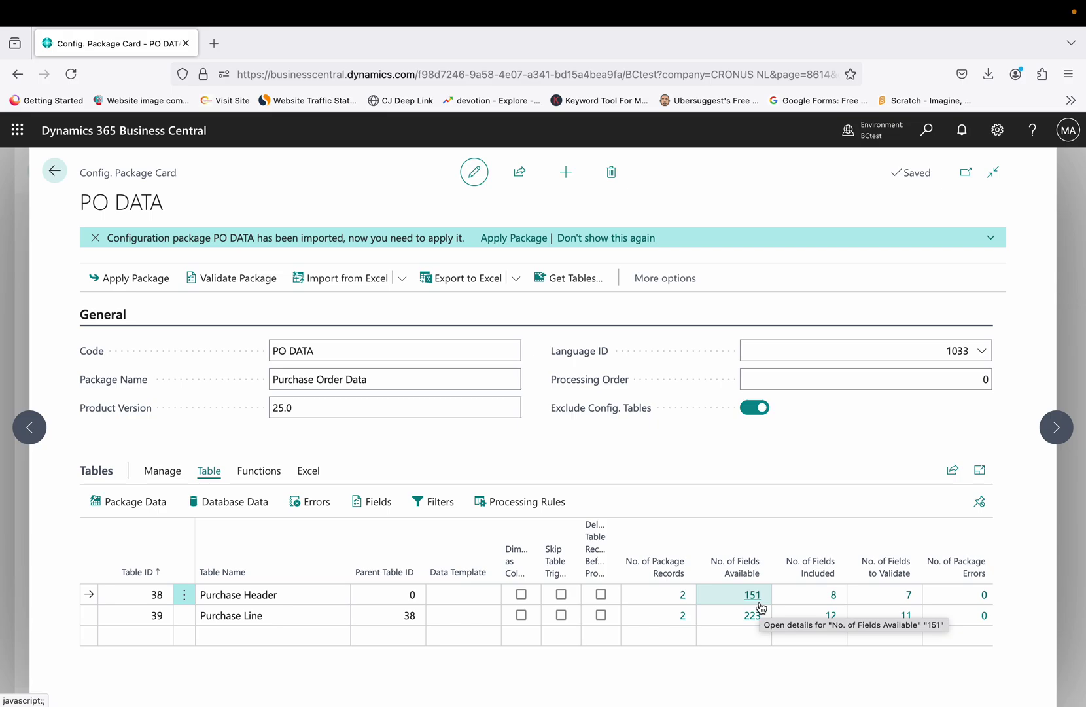
scroll(761, 608, right, 1)
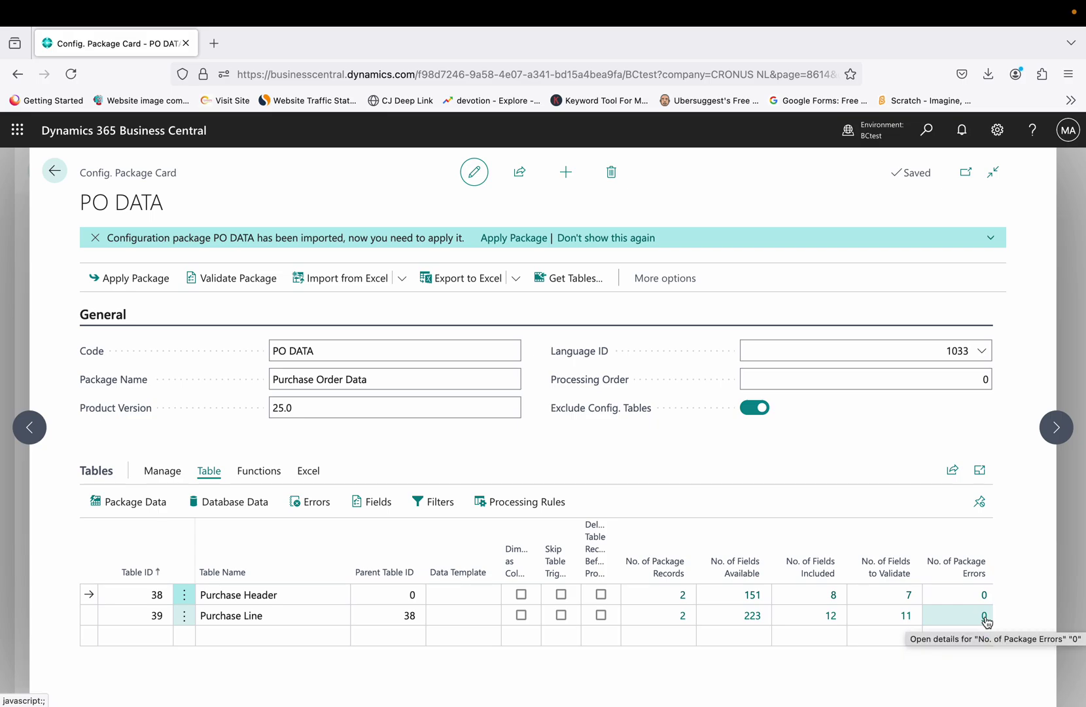
click(231, 279)
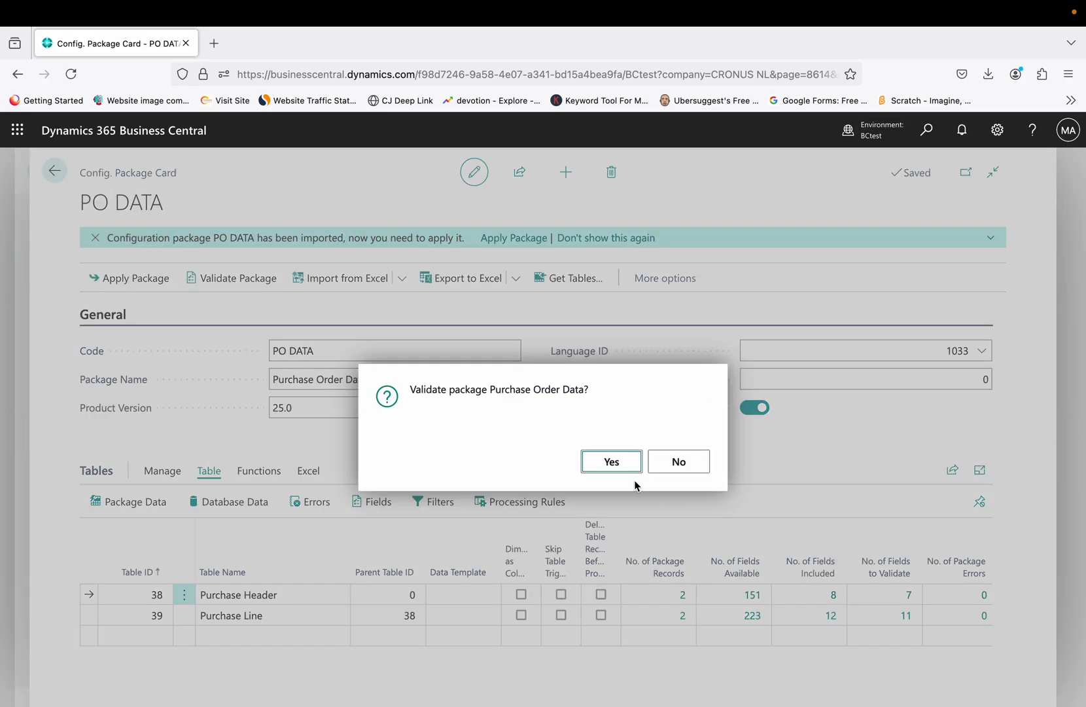
click(611, 462)
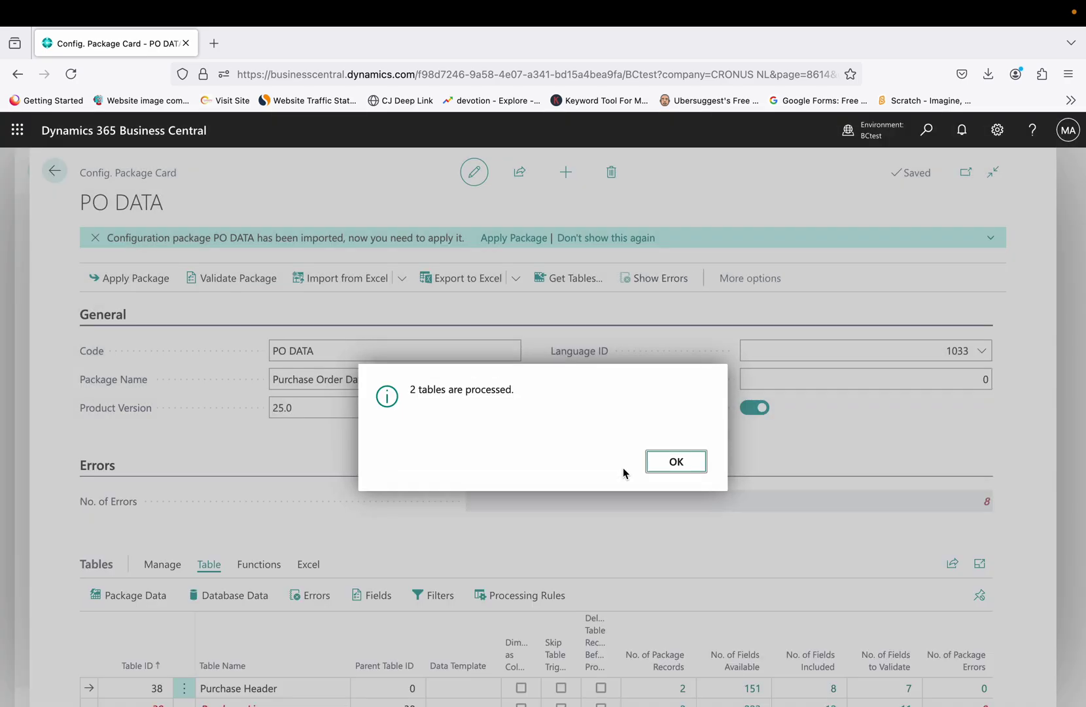
click(674, 460)
Step: Show the package errors of the first invalid Purchase Line record, widen the Error Text column to read them, and close the error list
scroll(676, 459, down, 2)
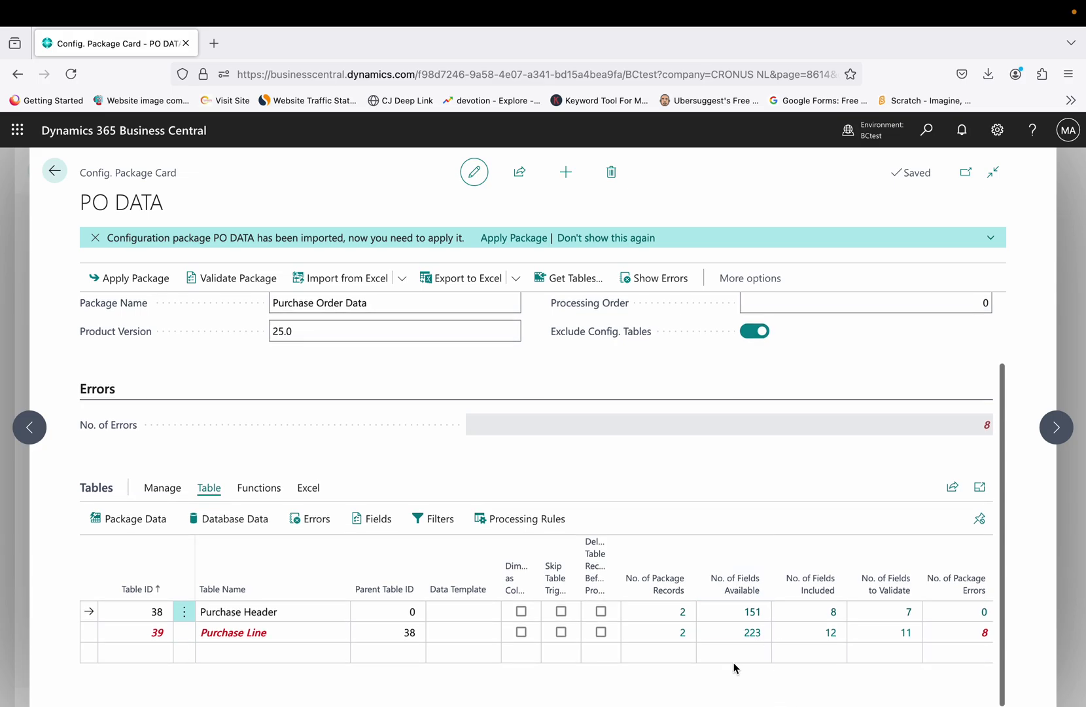
click(984, 640)
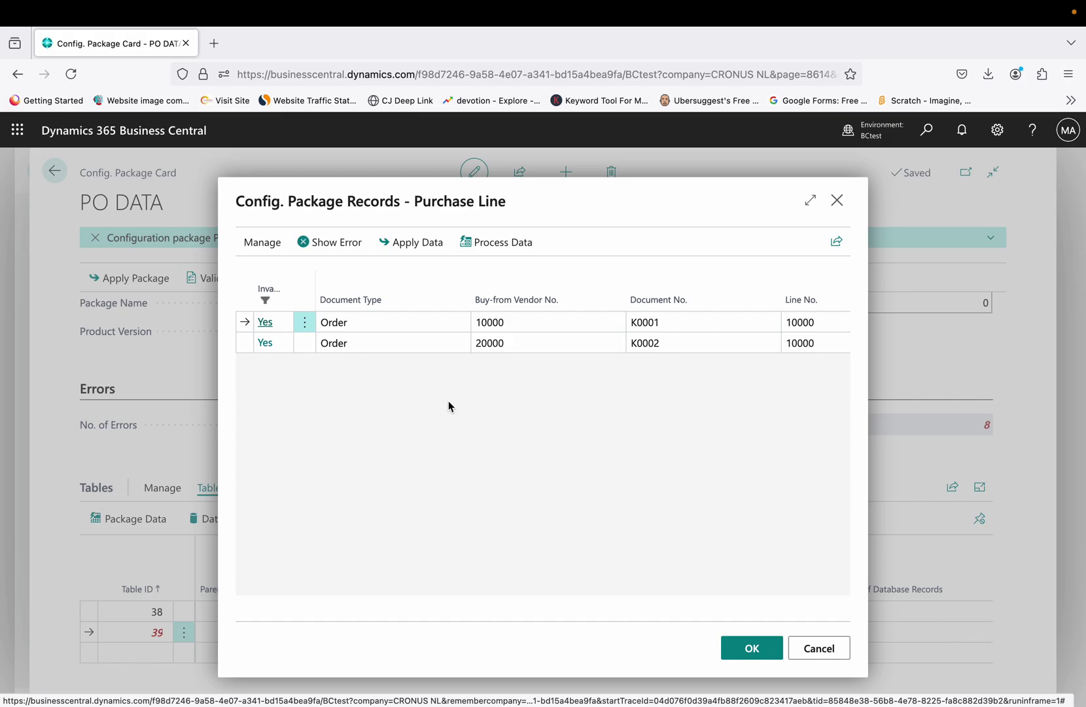
click(336, 247)
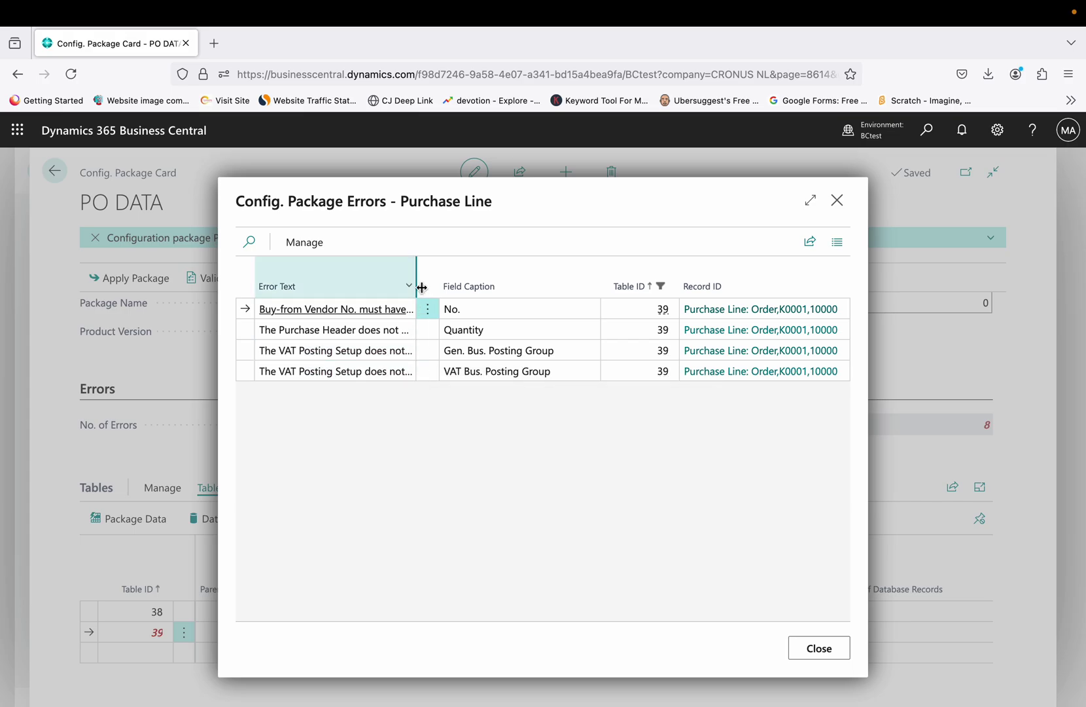
drag(418, 286, 622, 288)
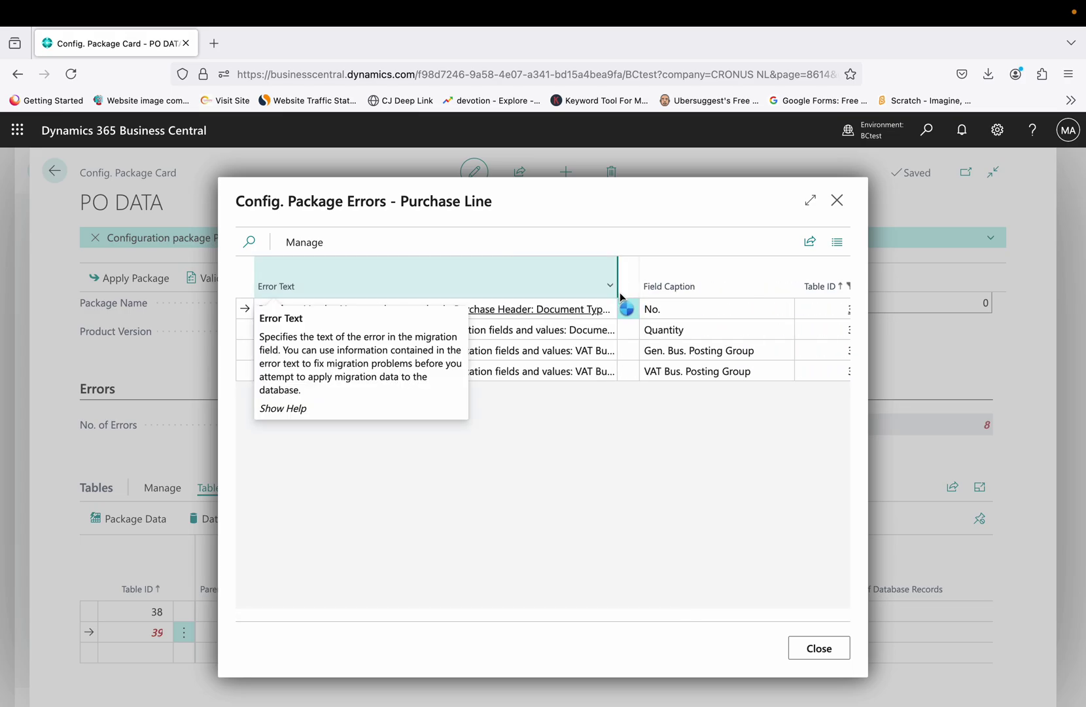
drag(621, 275, 667, 274)
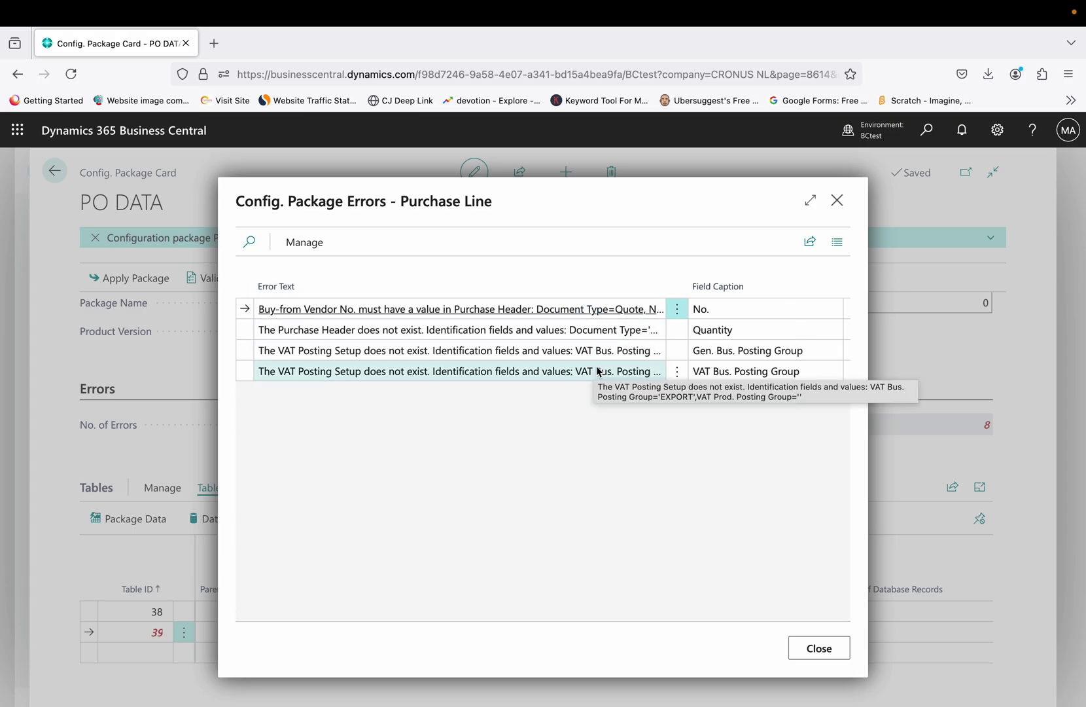
click(817, 648)
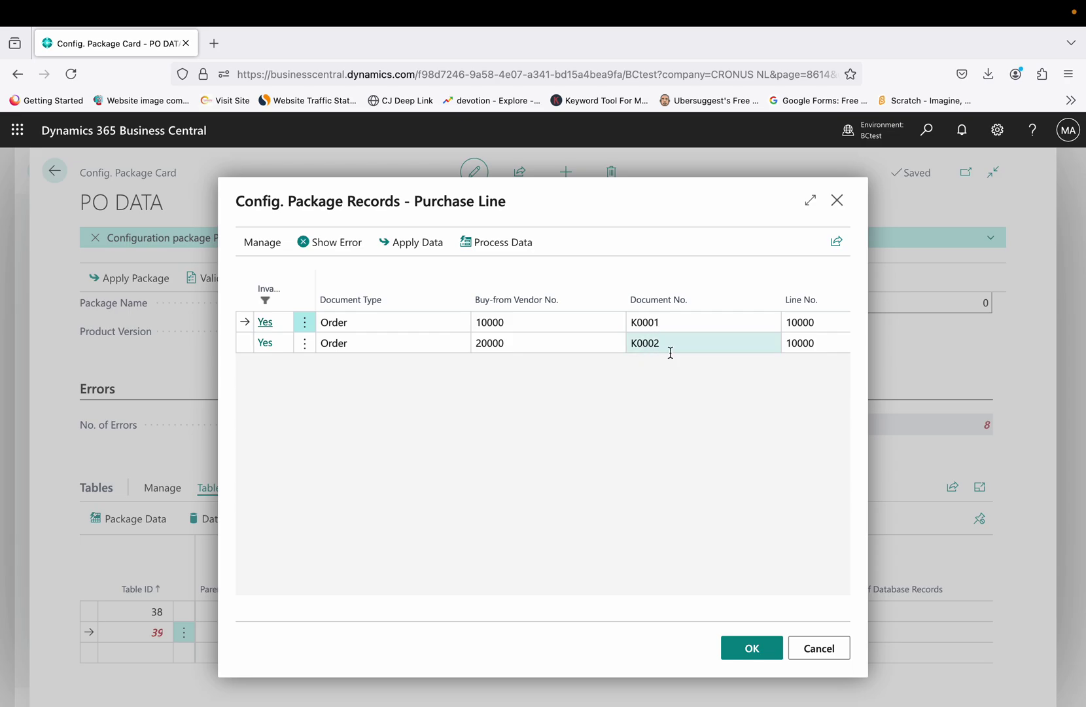
Step: Examine the Purchase Line package records across all fields up to VAT Prod. Posting Group and close them without changes
scroll(677, 353, right, 2)
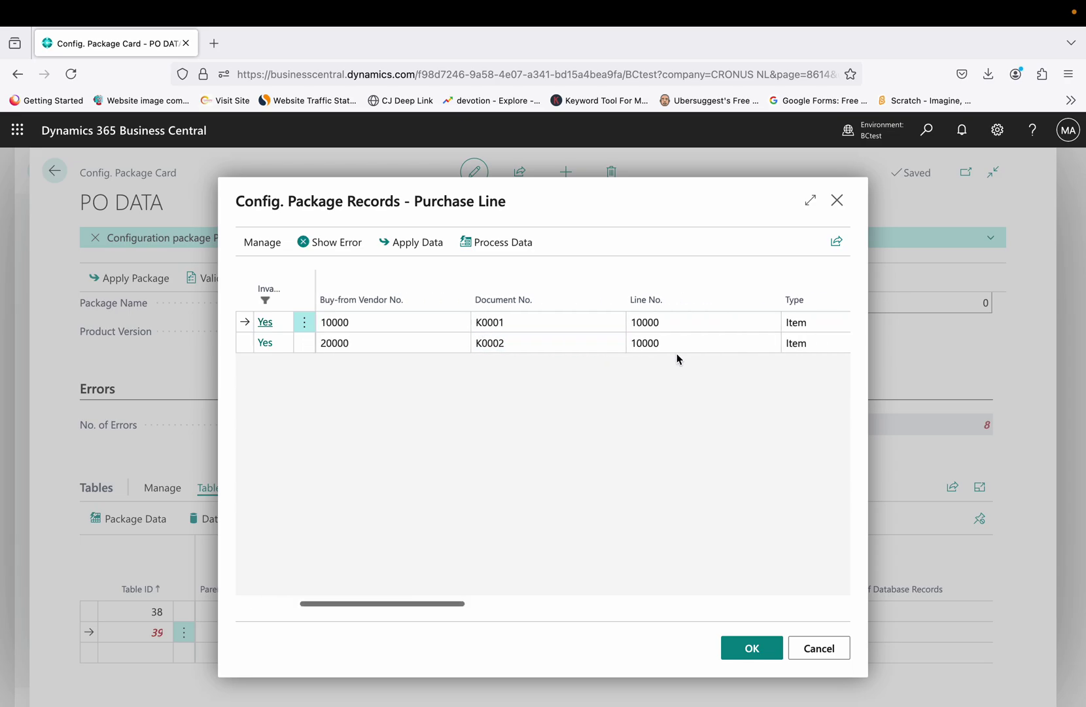
scroll(676, 353, right, 1)
scroll(677, 353, right, 1)
scroll(677, 359, right, 3)
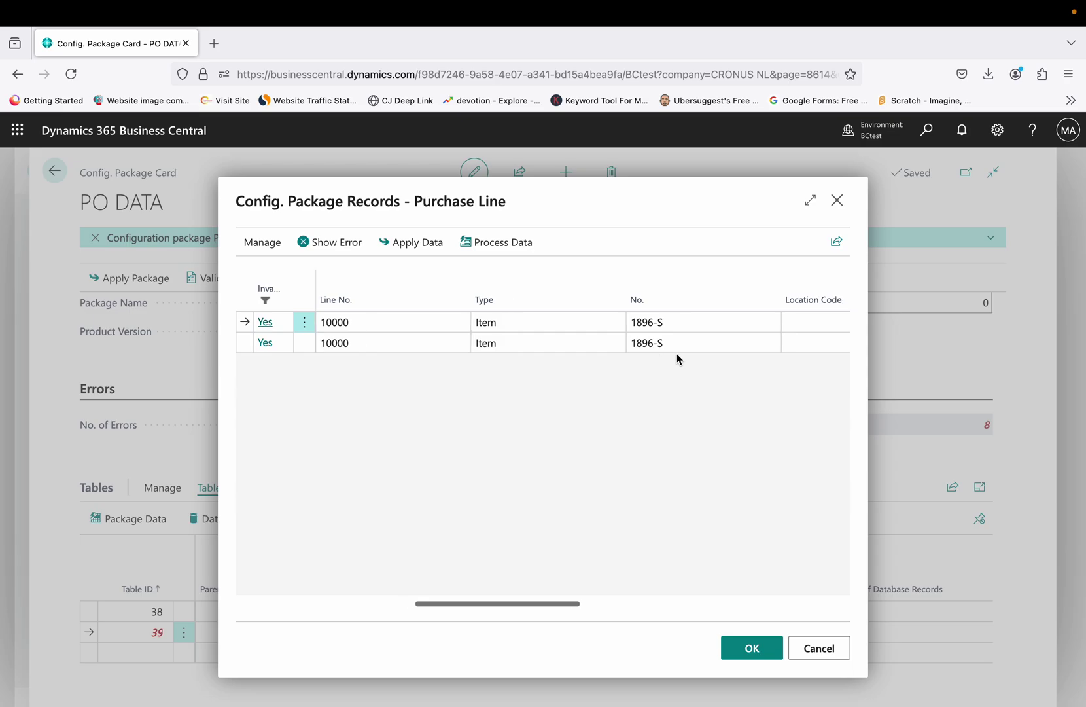
scroll(669, 374, right, 3)
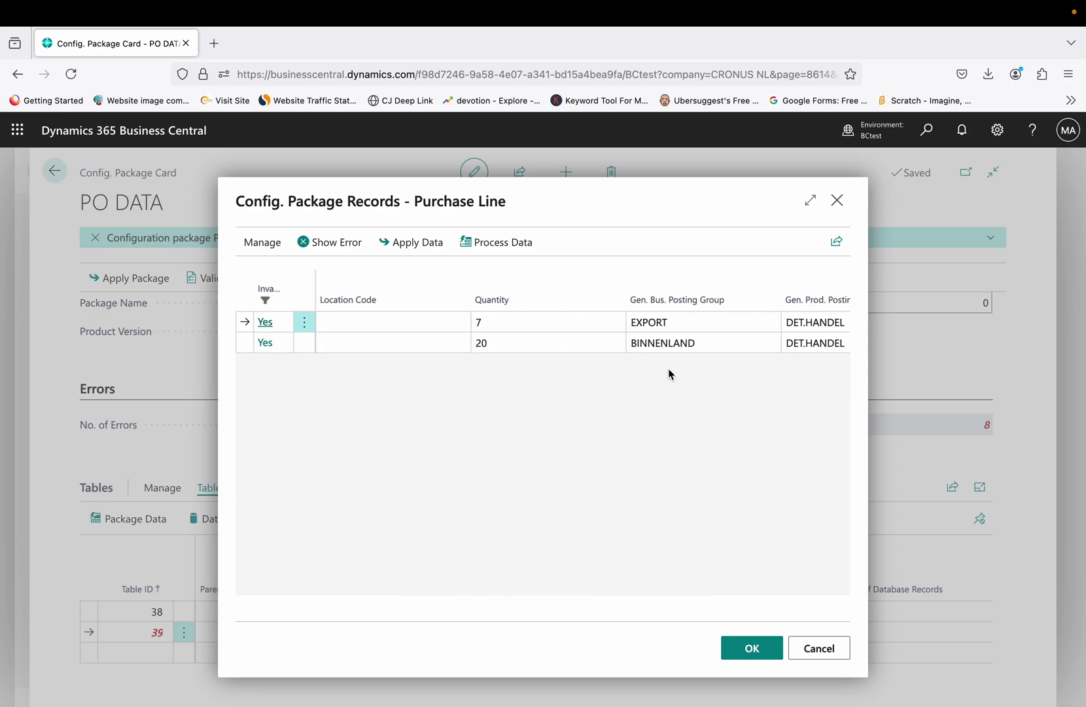
scroll(669, 374, right, 1)
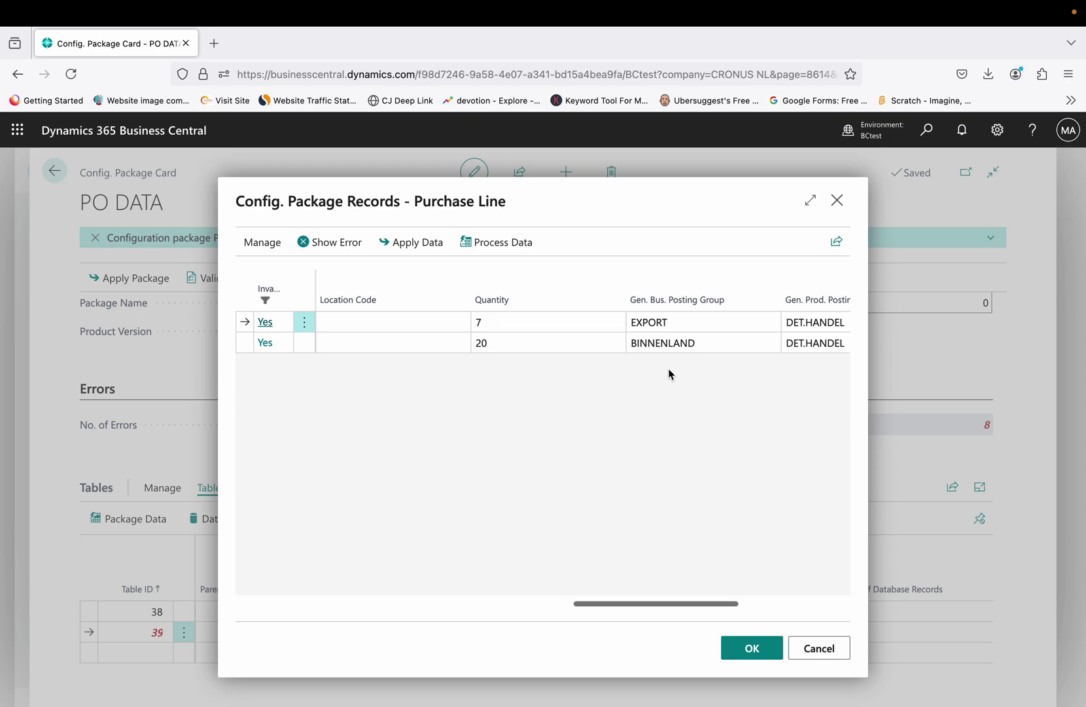
scroll(668, 374, right, 2)
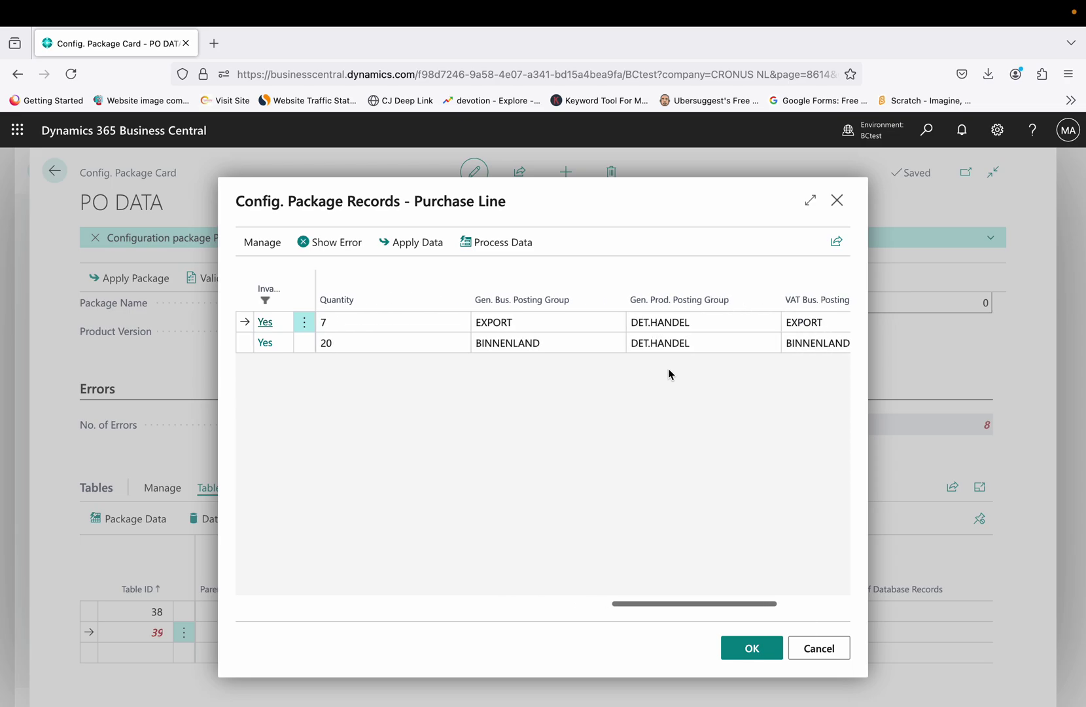
scroll(669, 375, right, 2)
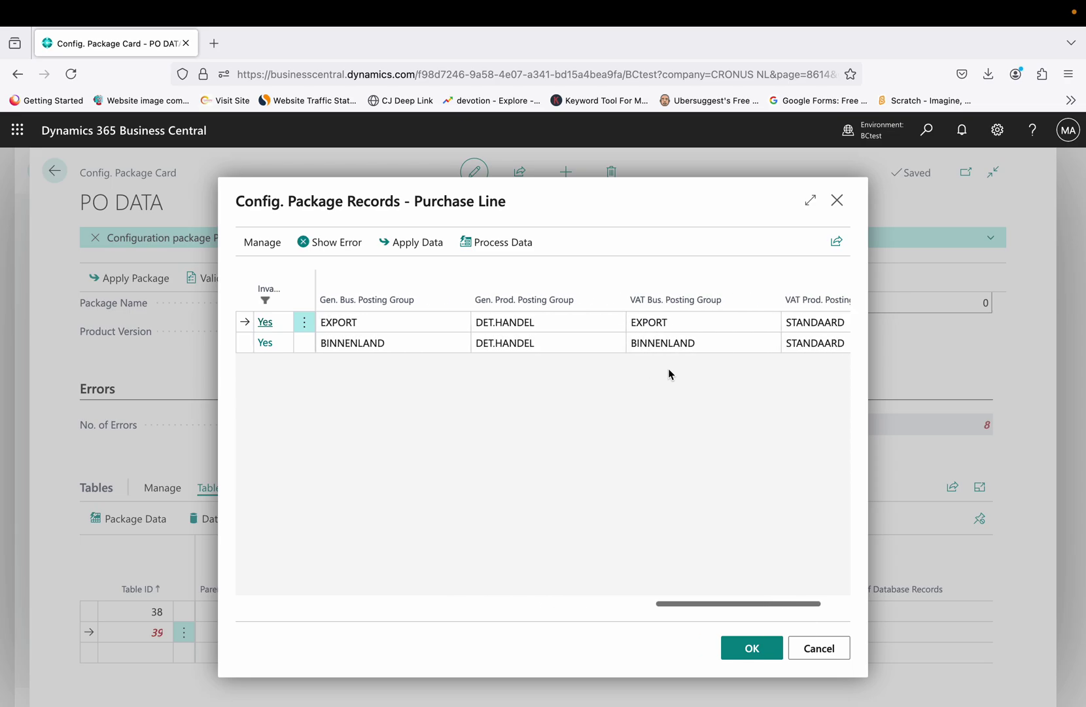
scroll(669, 374, right, 2)
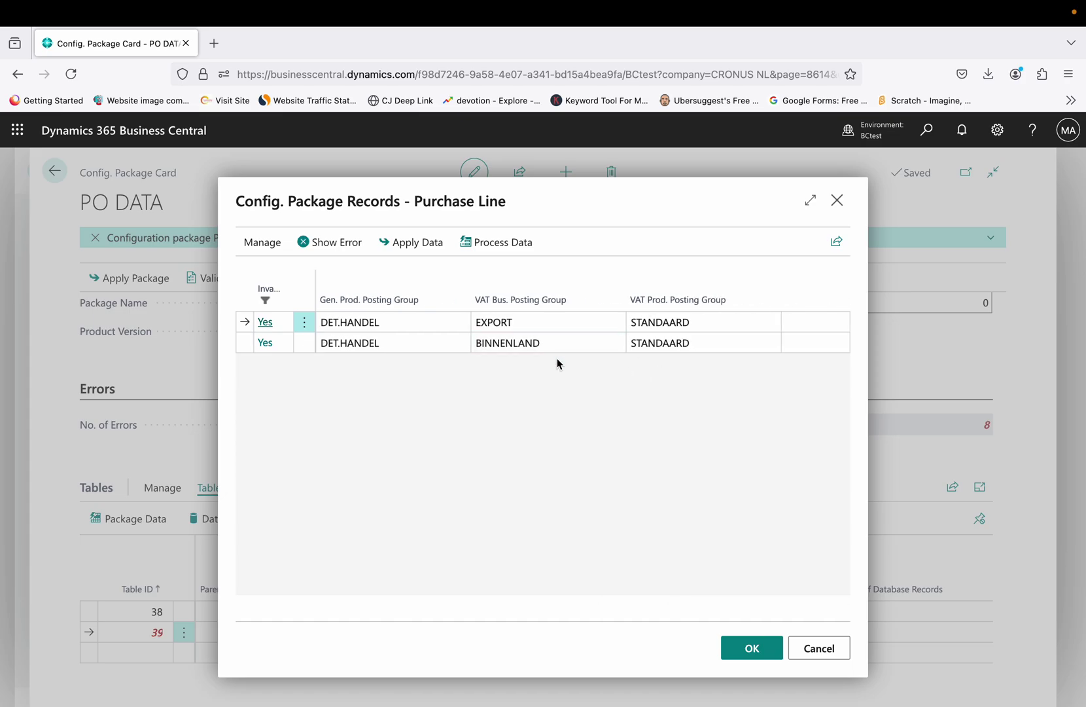
click(816, 657)
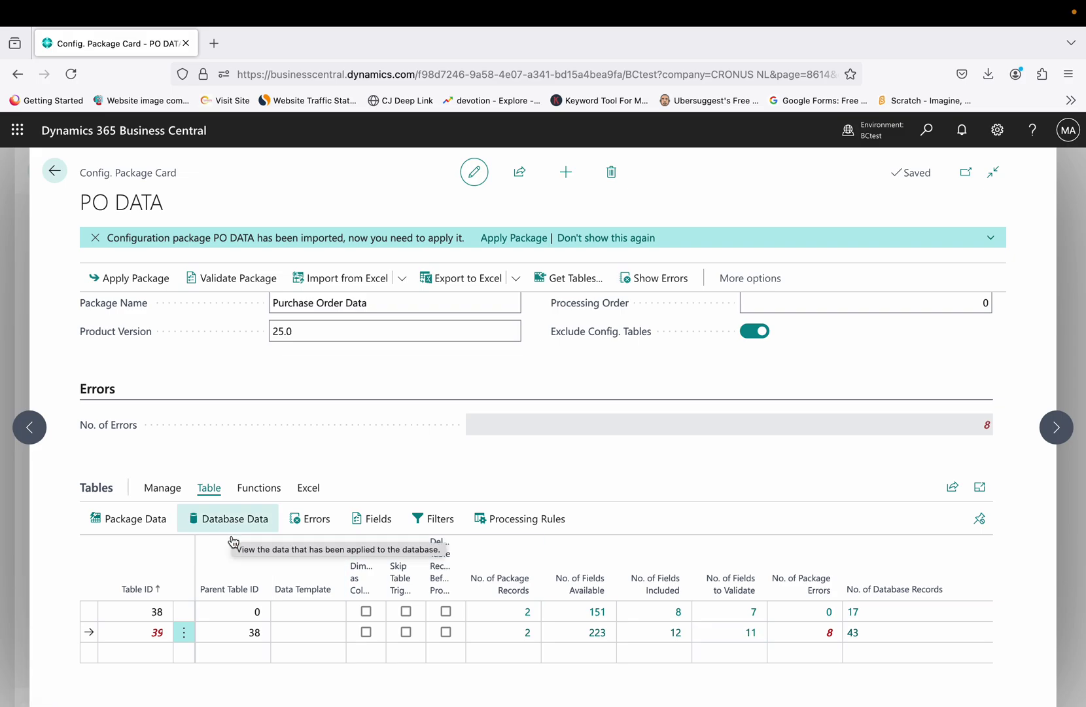
Step: Open the package data of the Purchase Line table and close it again
click(262, 638)
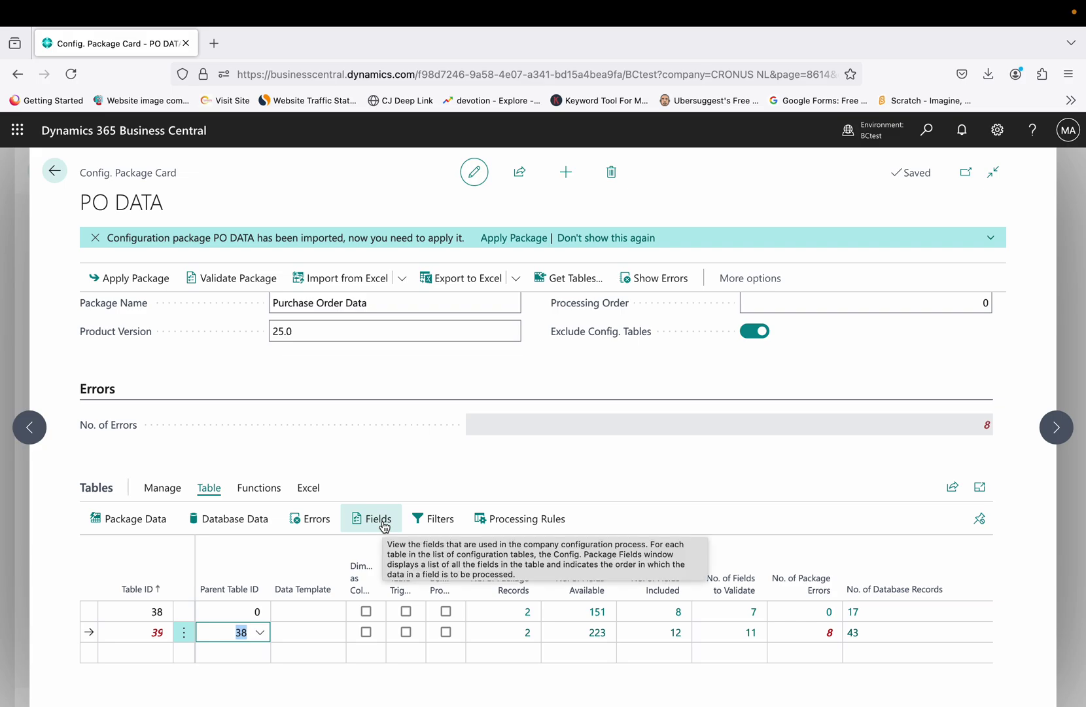
click(162, 526)
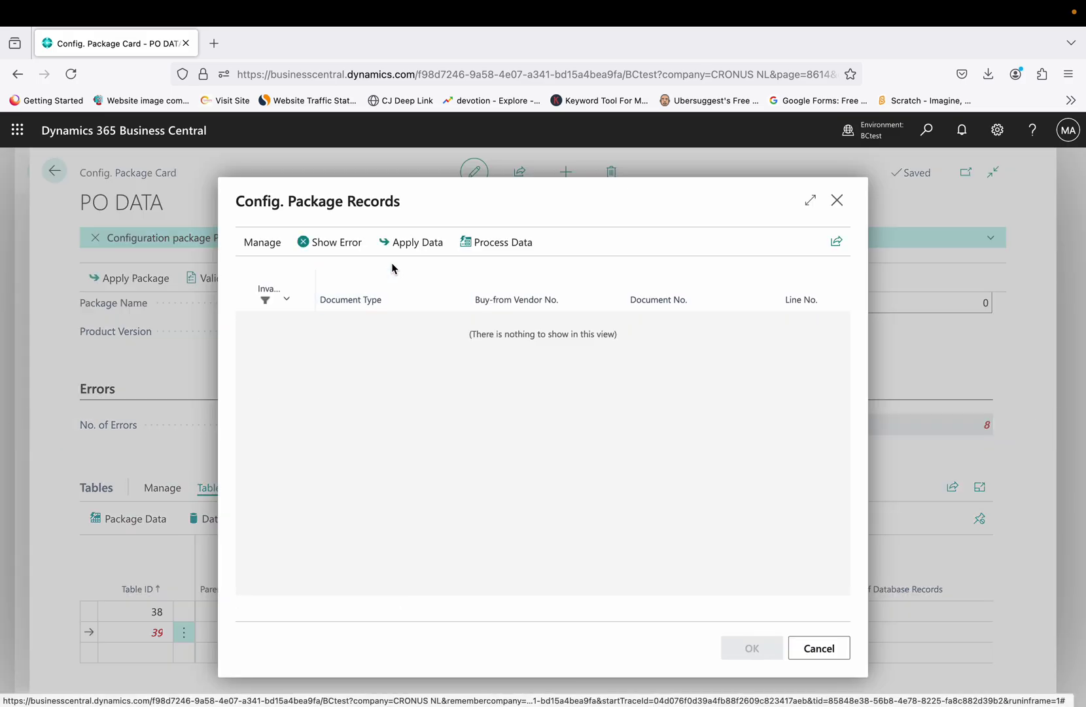
click(820, 648)
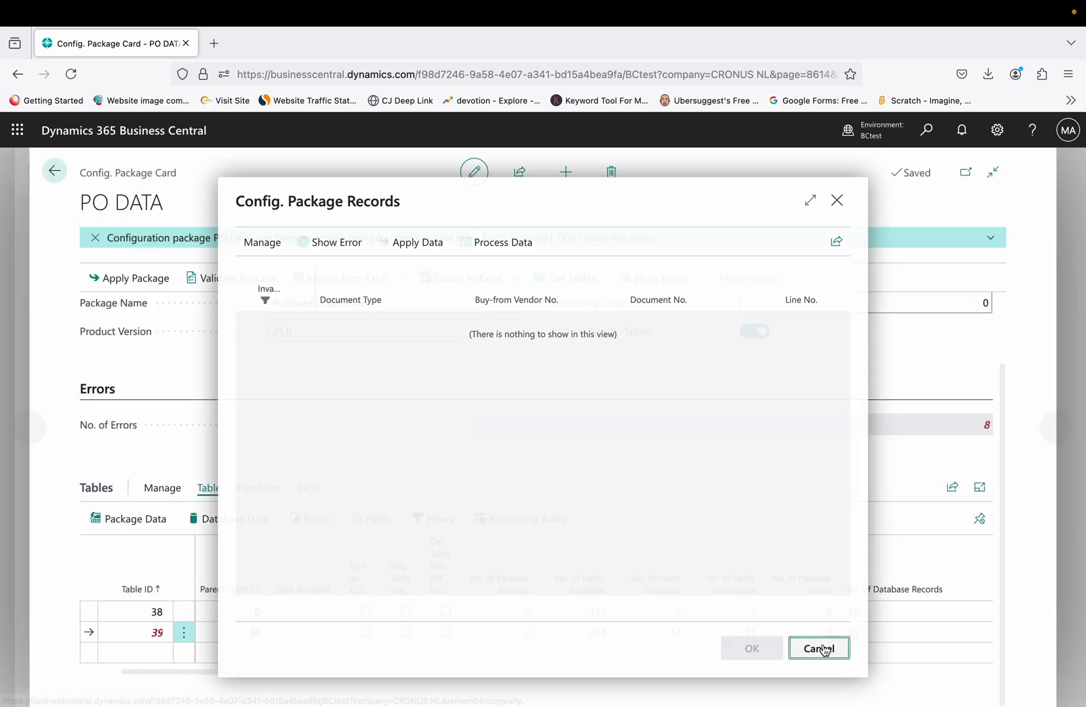
Step: Select the Purchase Header table line and apply the data from package PO DATA to the database
click(302, 611)
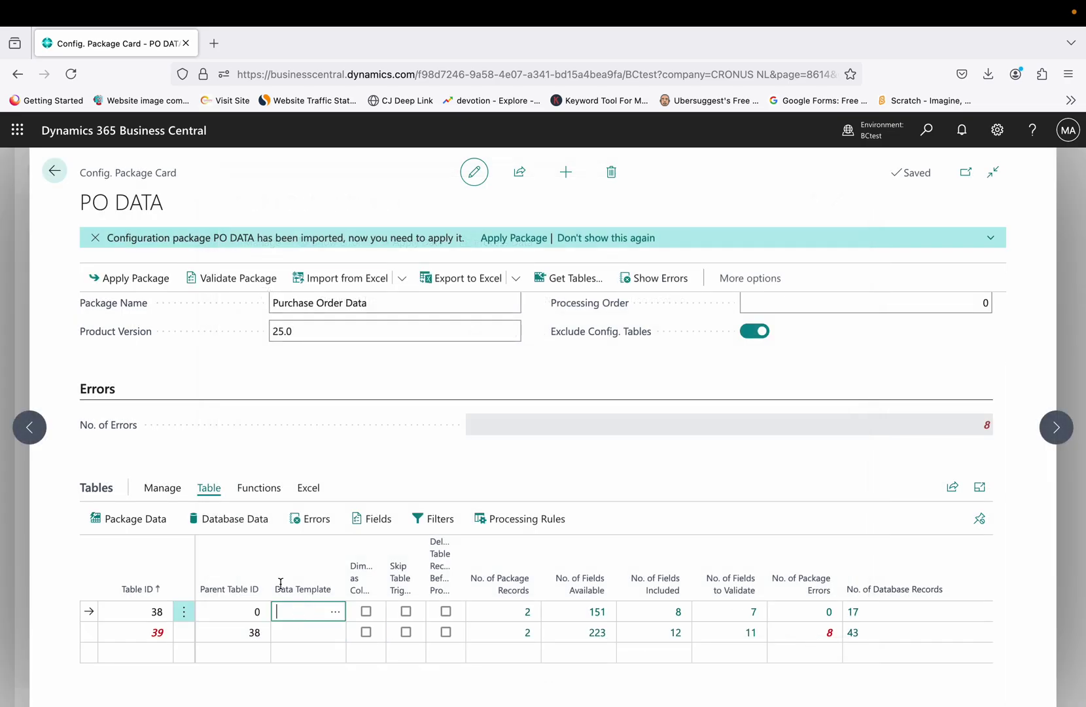
click(131, 280)
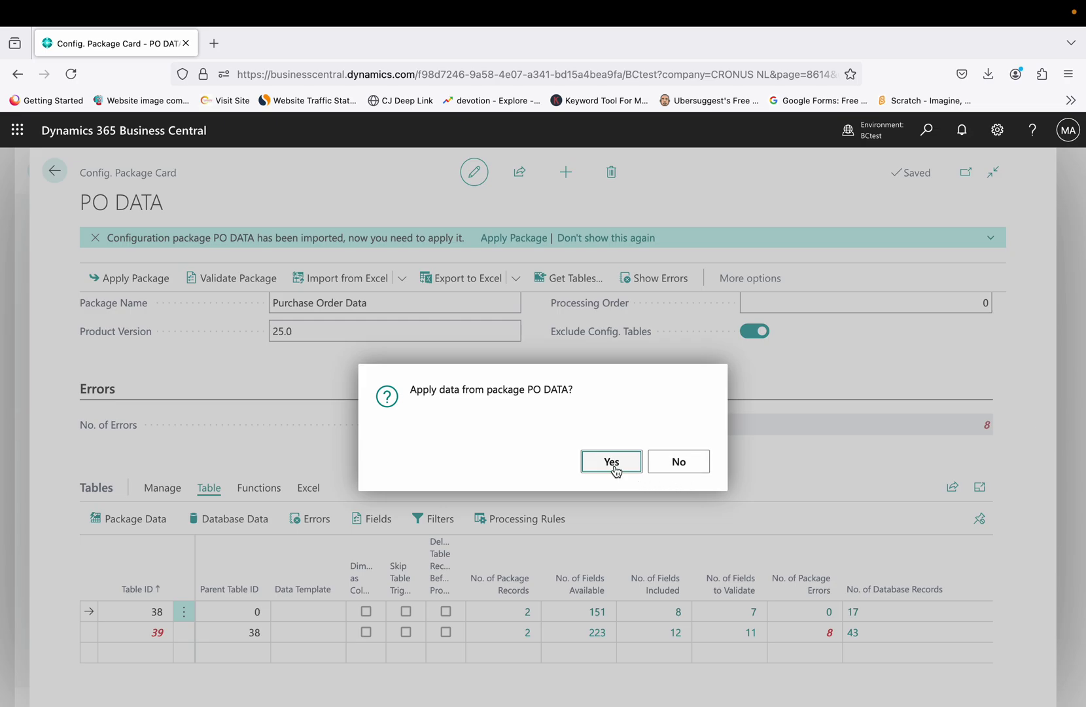
click(612, 462)
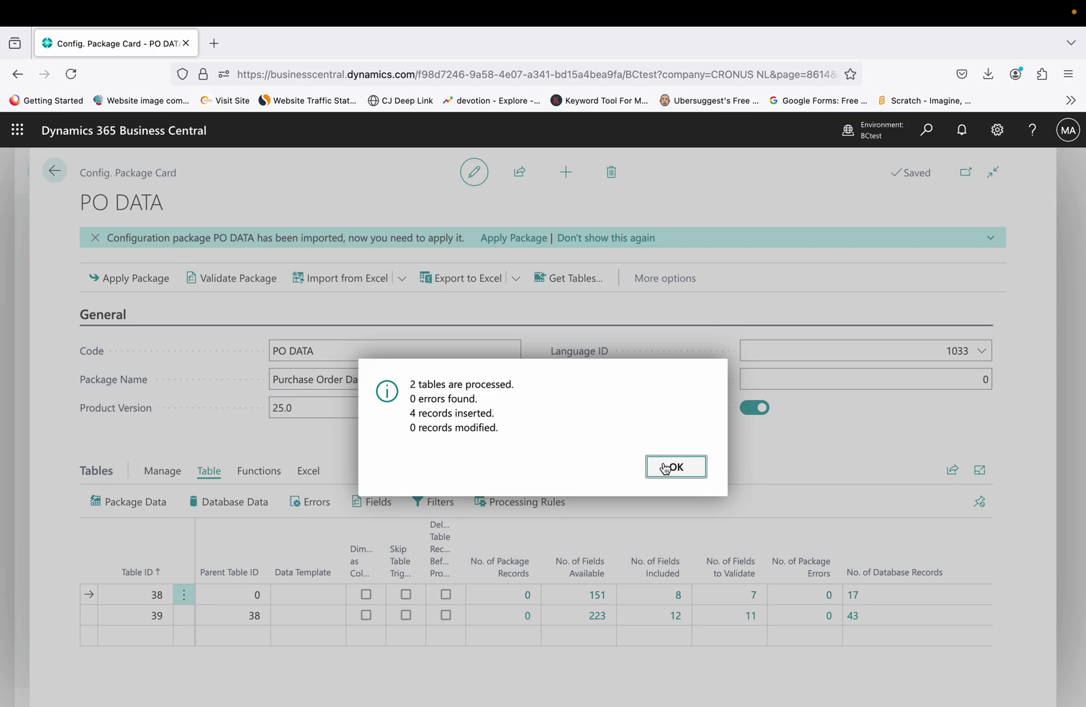
click(665, 466)
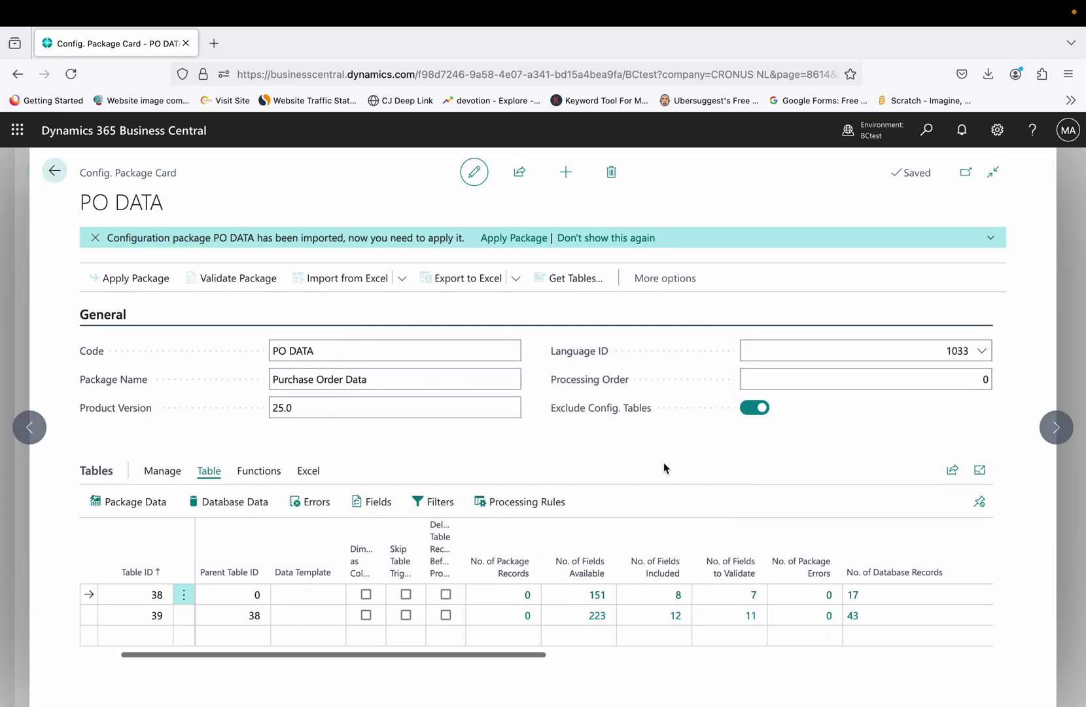
click(529, 624)
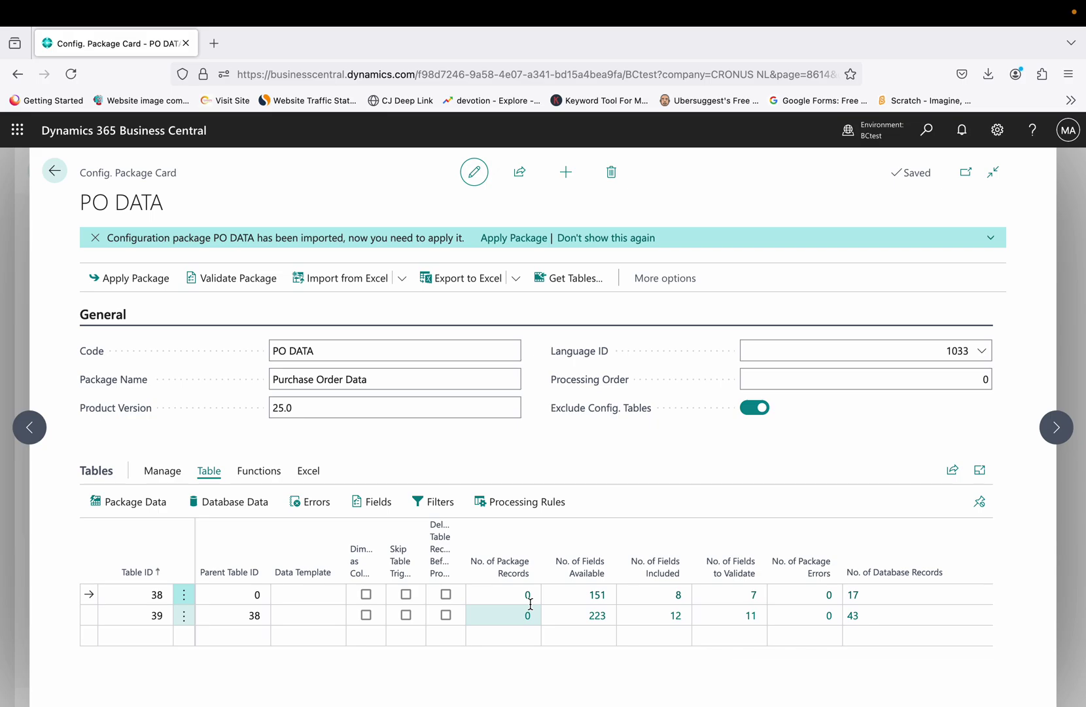
click(547, 612)
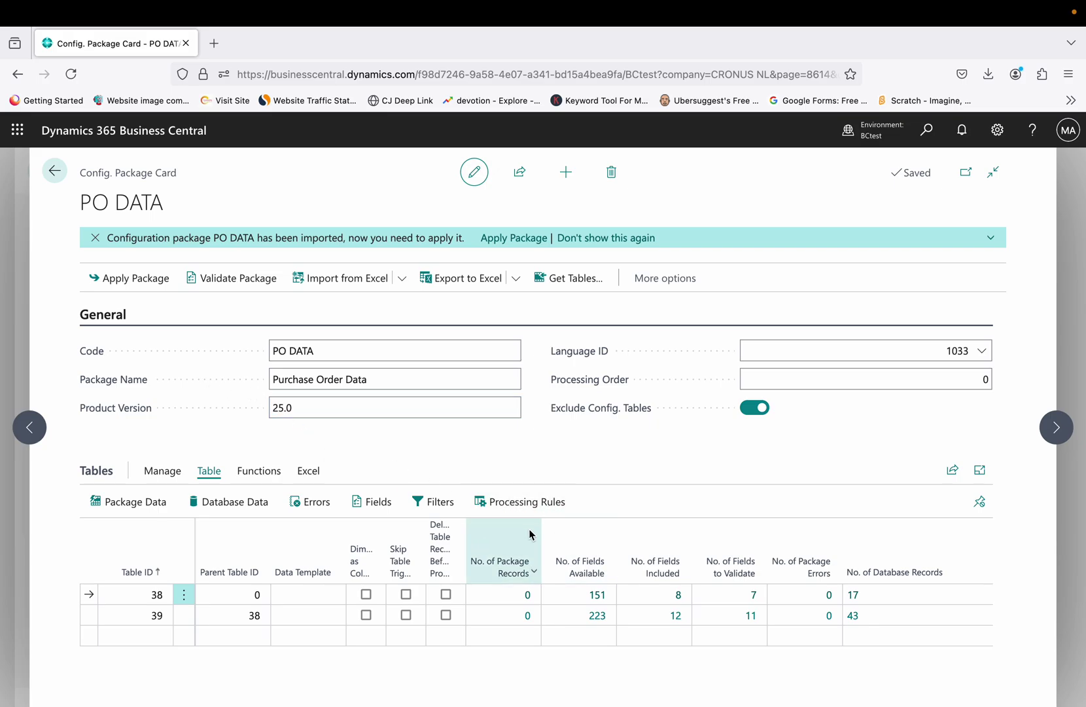
mouse_move(532, 524)
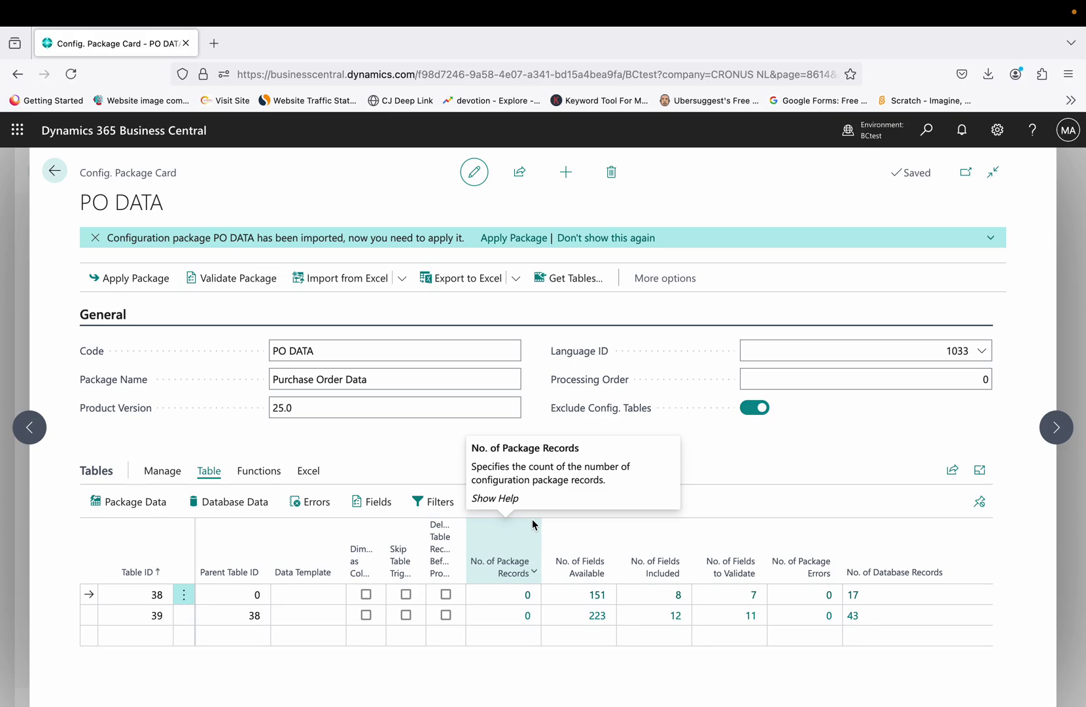
Step: Search for "posted purchase" and open the Posted Purchase Invoices page
click(927, 130)
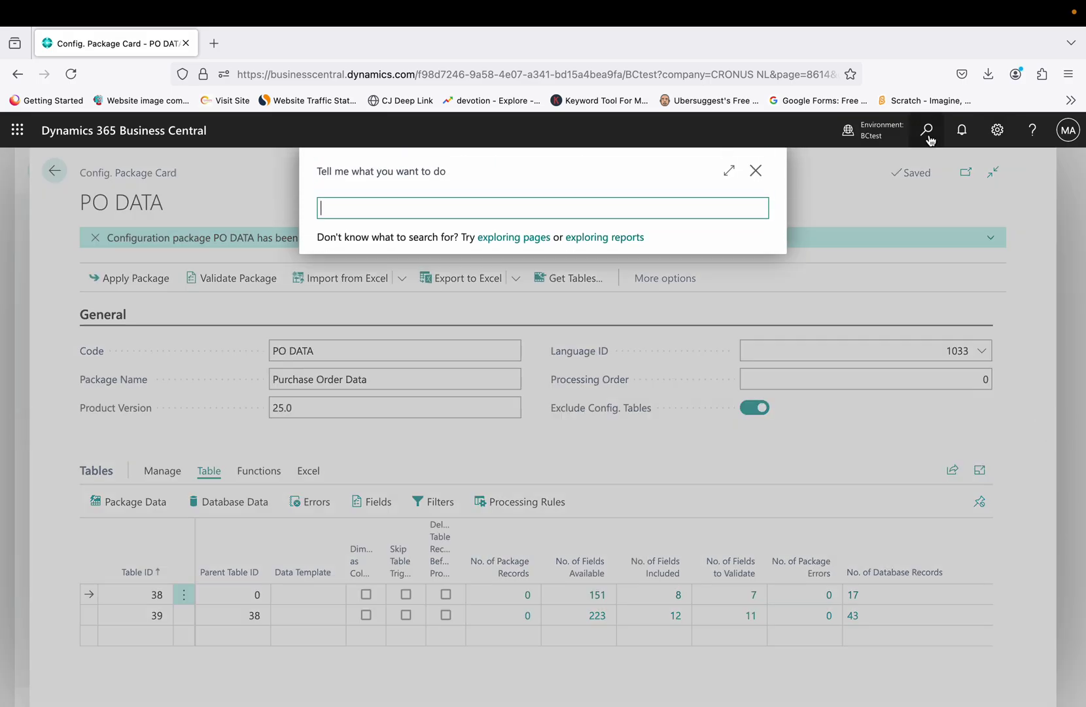
text(posted proc)
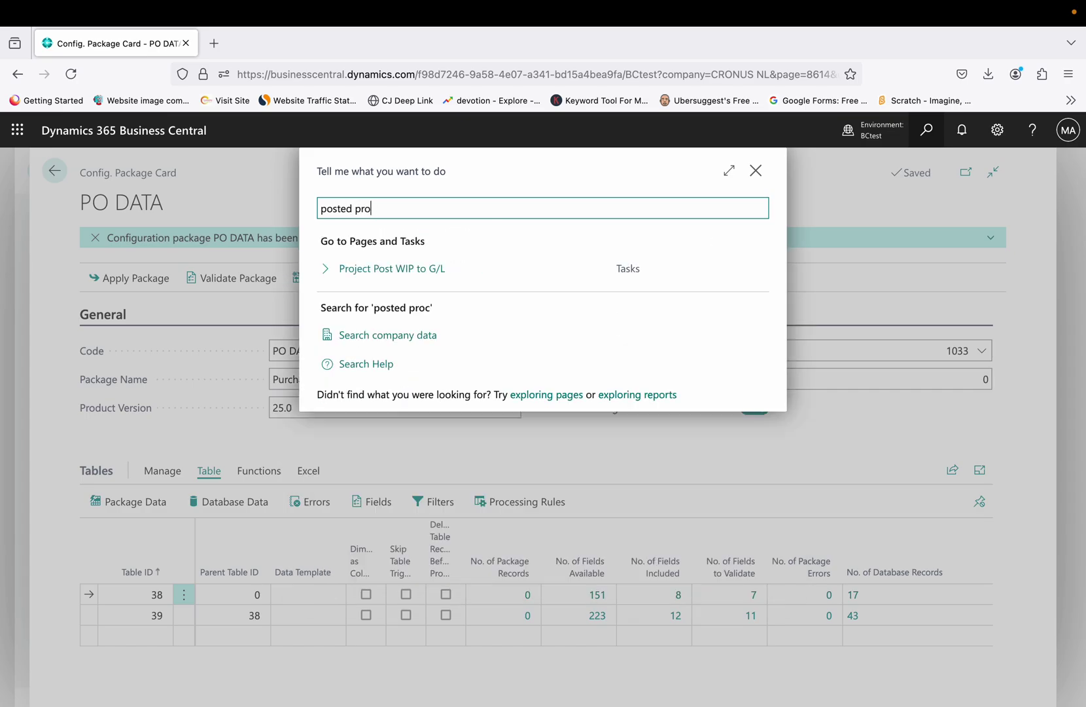
key(BackSpace)
key(BackSpace)
key(BackSpace)
text(urchase)
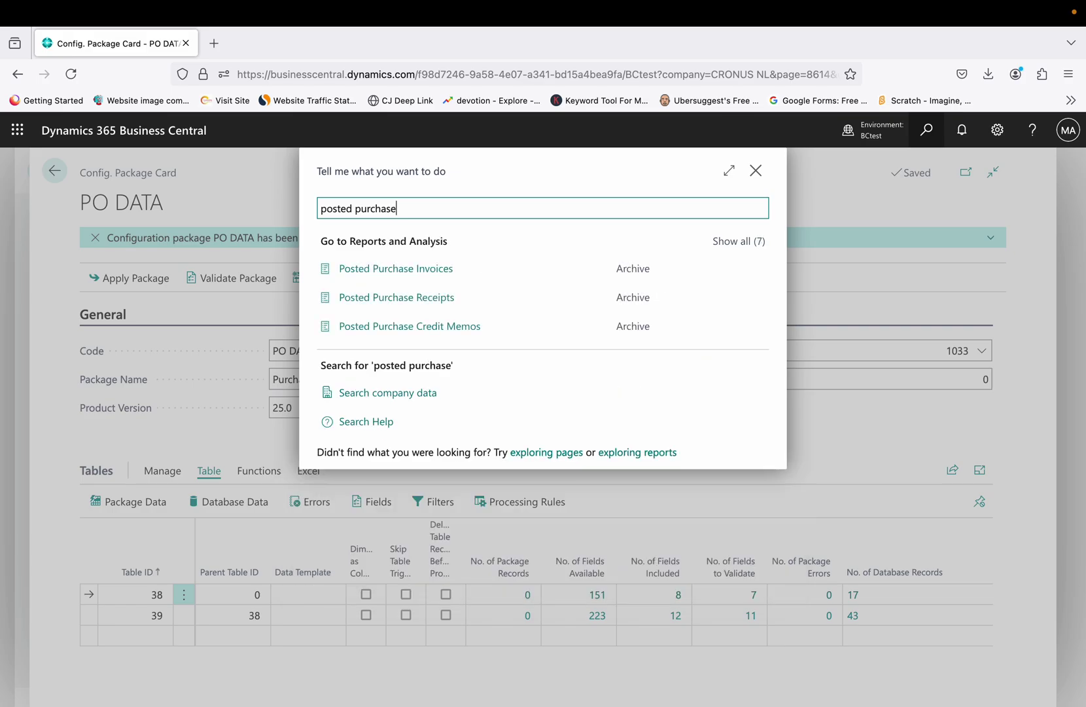
click(420, 271)
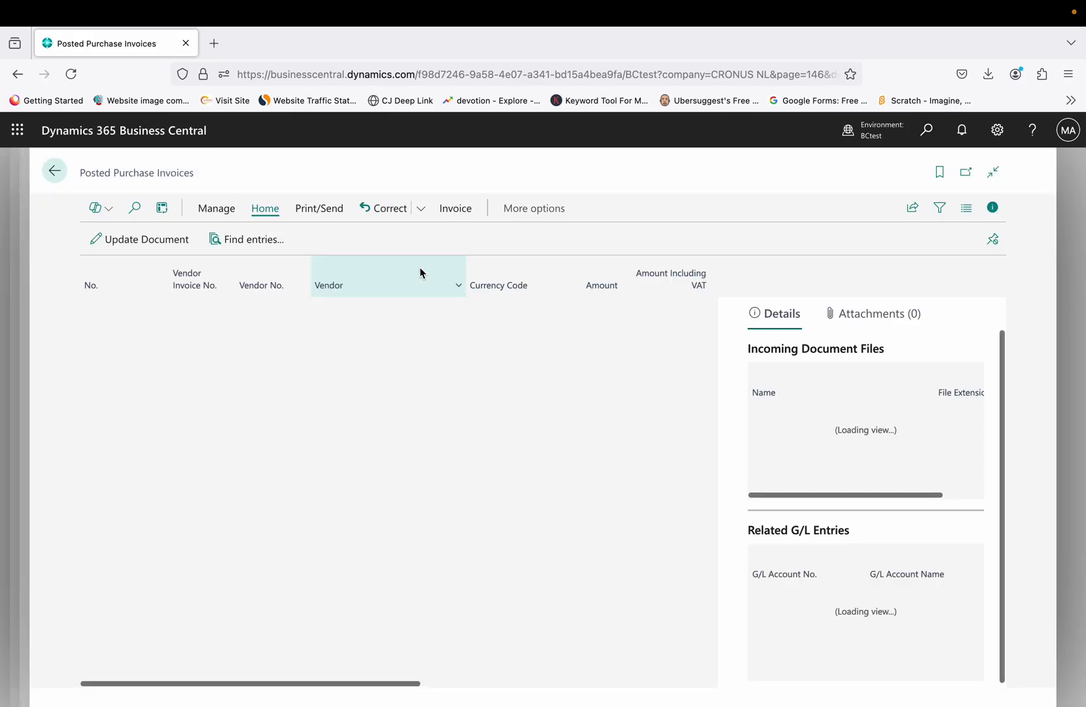
Step: Check the two newest posted purchase invoices, for First Up Consultants and Fabrikam, Inc., and their related G/L entries
click(193, 335)
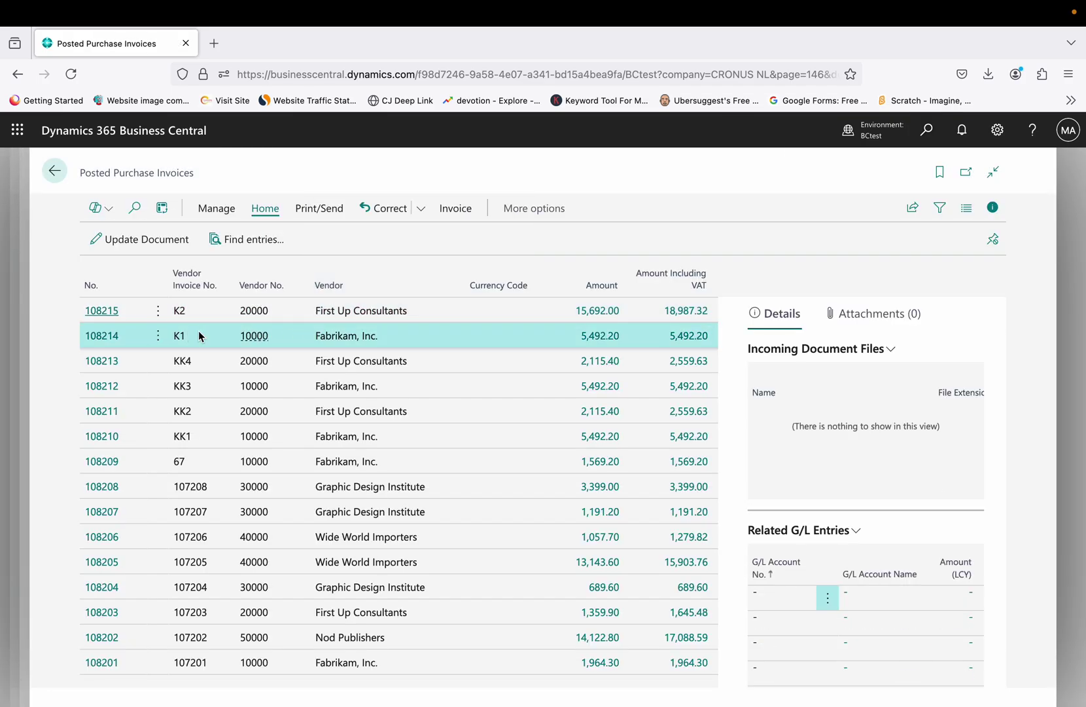
click(202, 320)
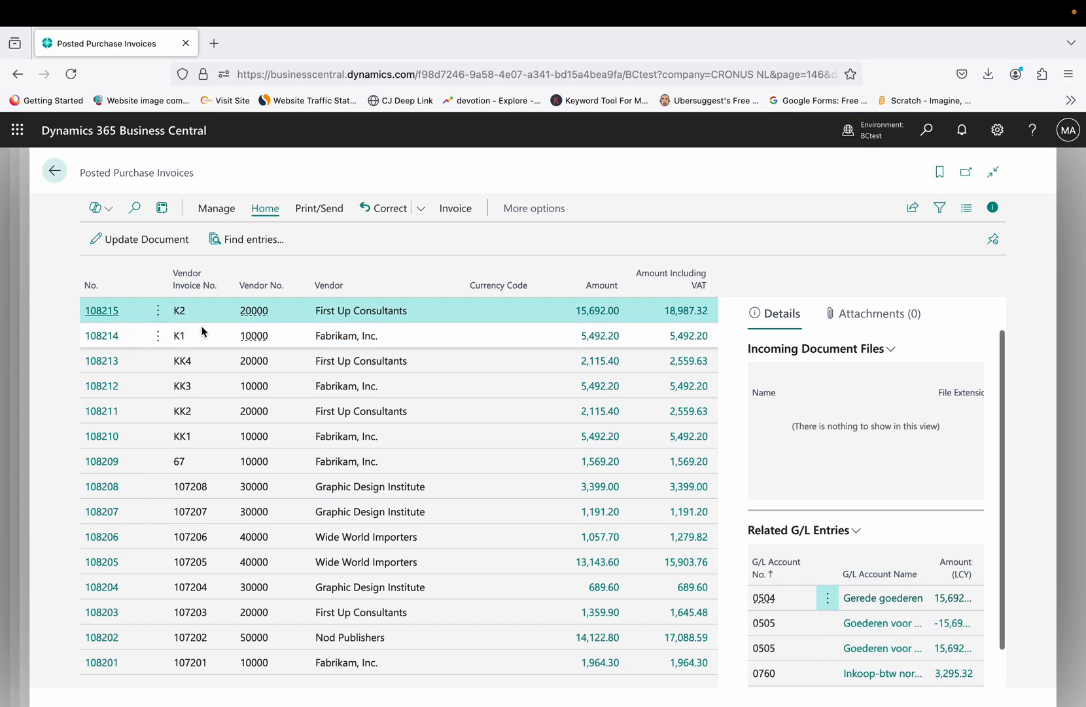
click(202, 336)
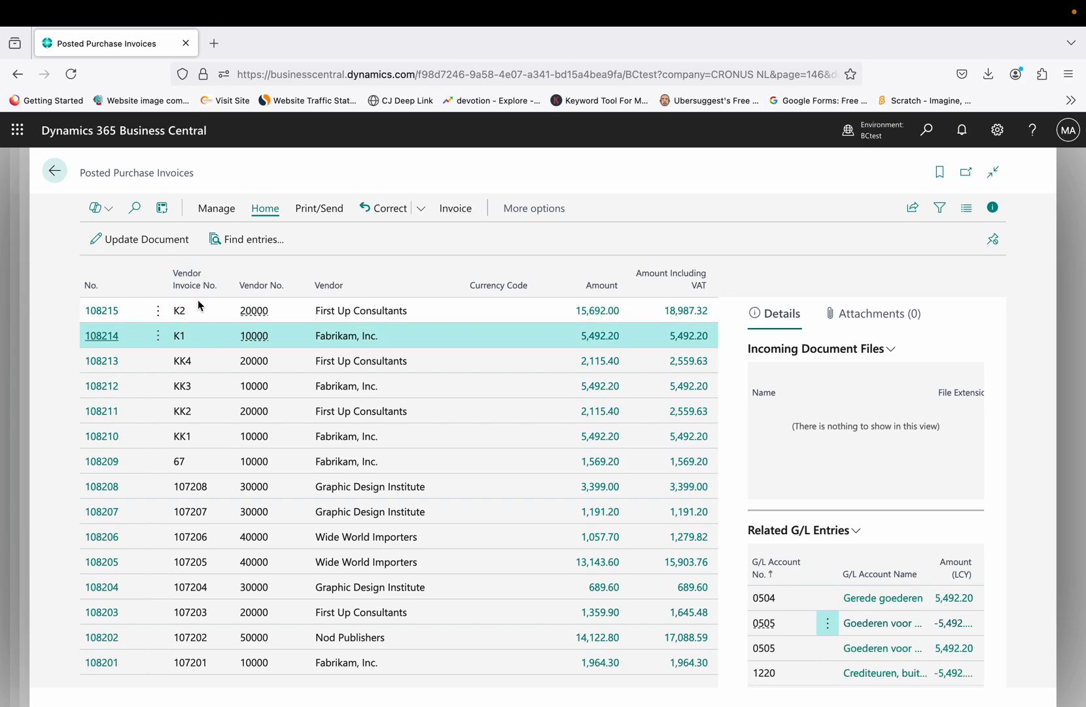
Step: Check the related G/L entries of posted purchase invoice K2 from First Up Consultants and return to the PO DATA package card
click(198, 313)
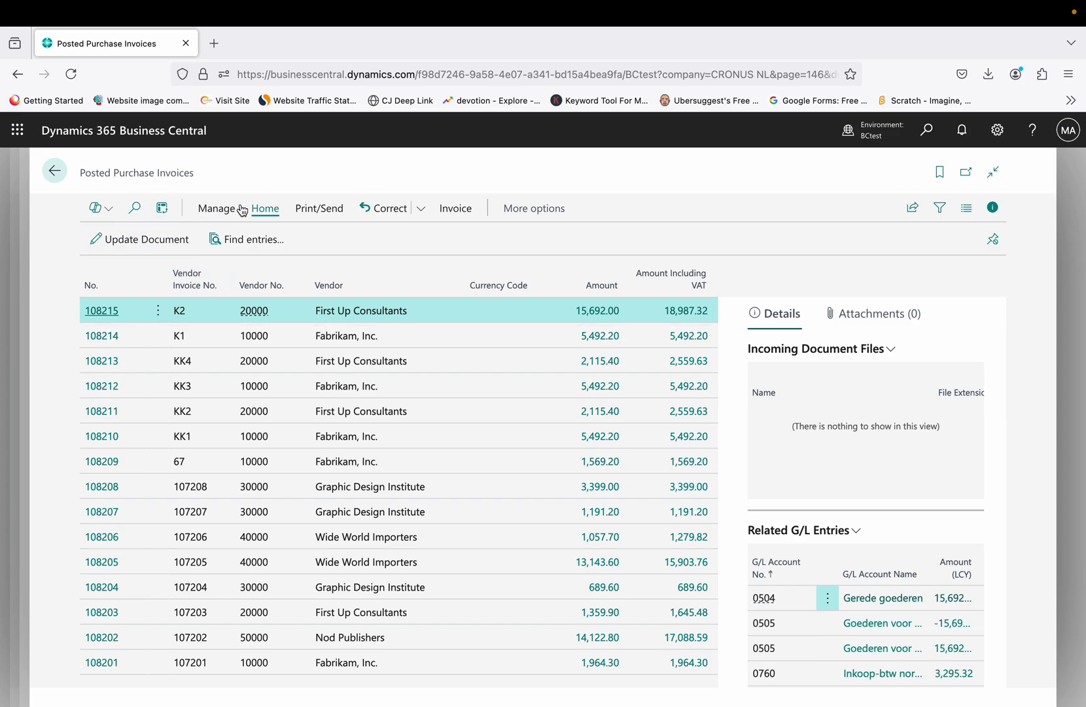
click(53, 170)
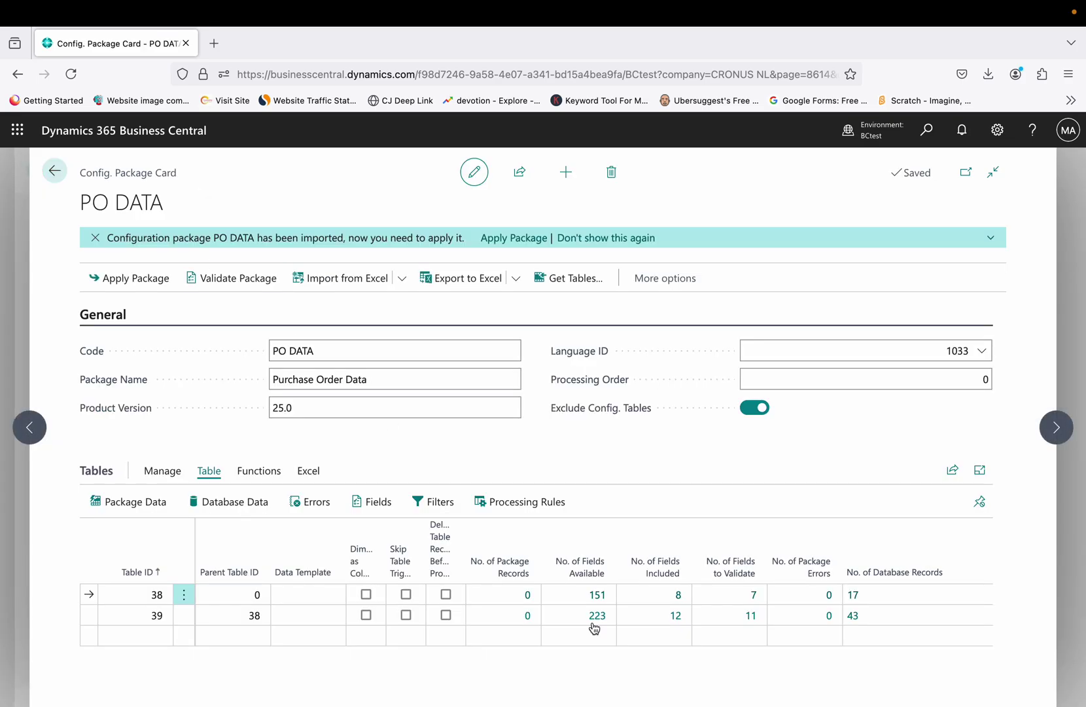
Step: Try a Custom processing rule for table 38, view the codeunits it can use, and discard the unsaved rule
mouse_move(515, 538)
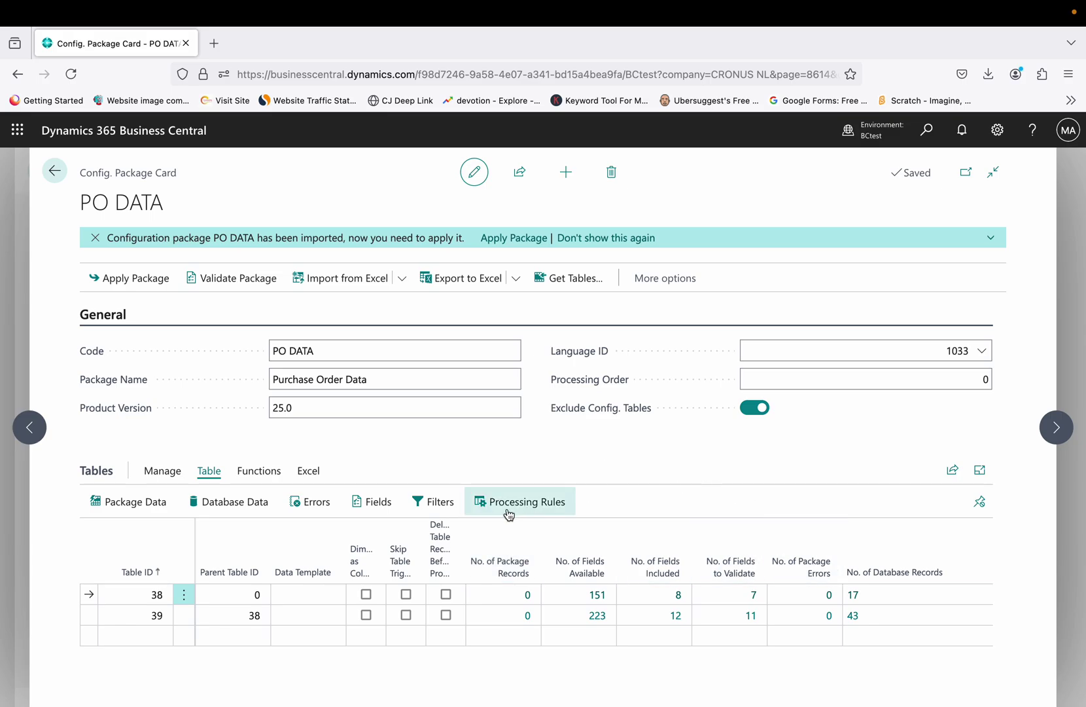
click(509, 514)
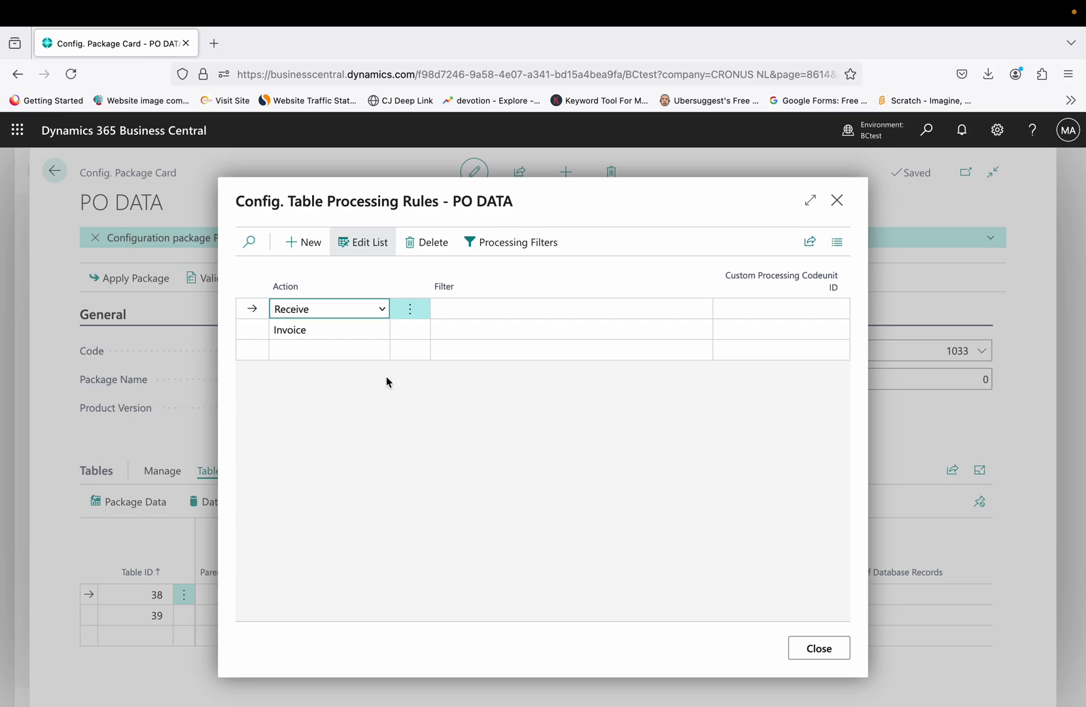
click(341, 352)
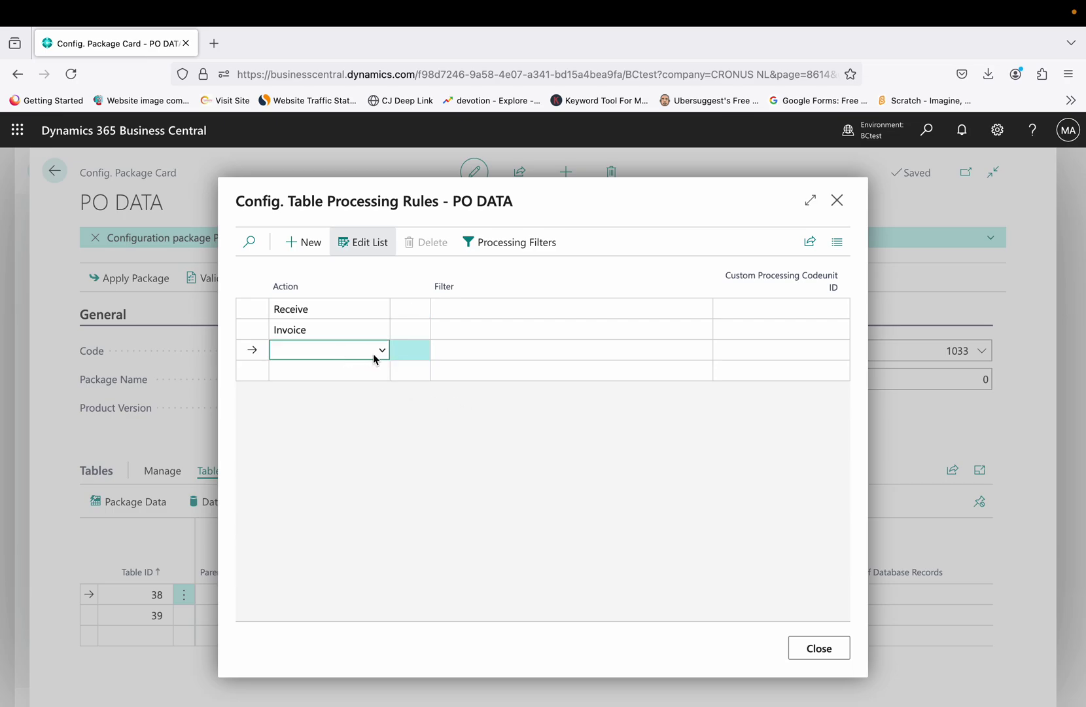
click(376, 356)
click(327, 374)
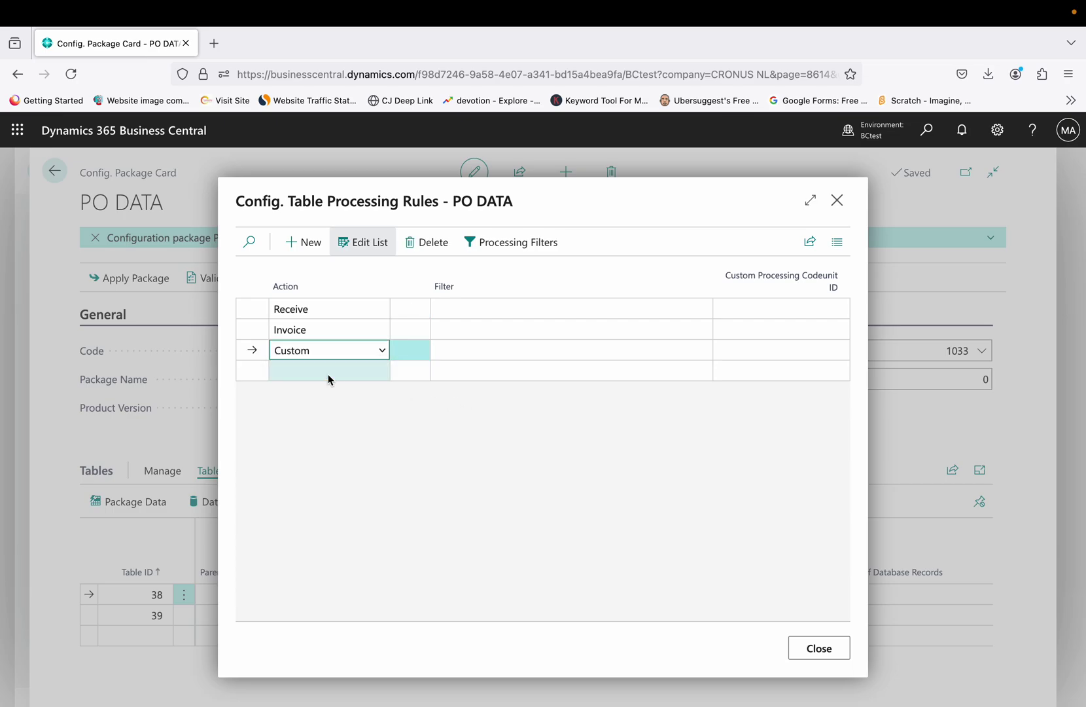
click(790, 350)
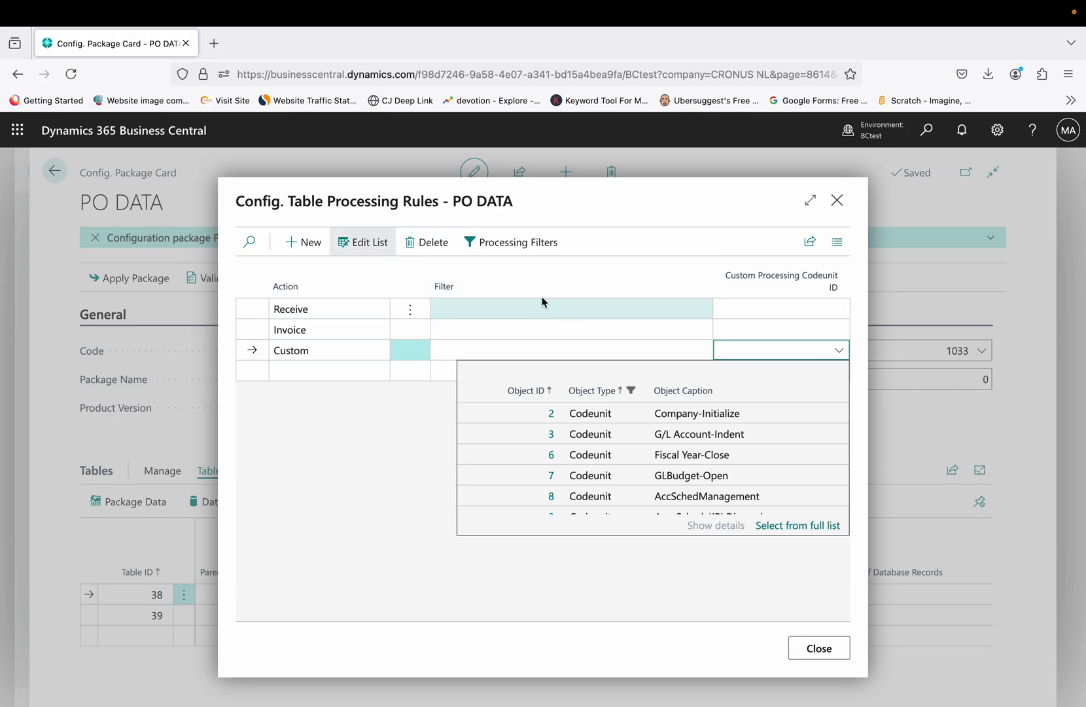
click(838, 202)
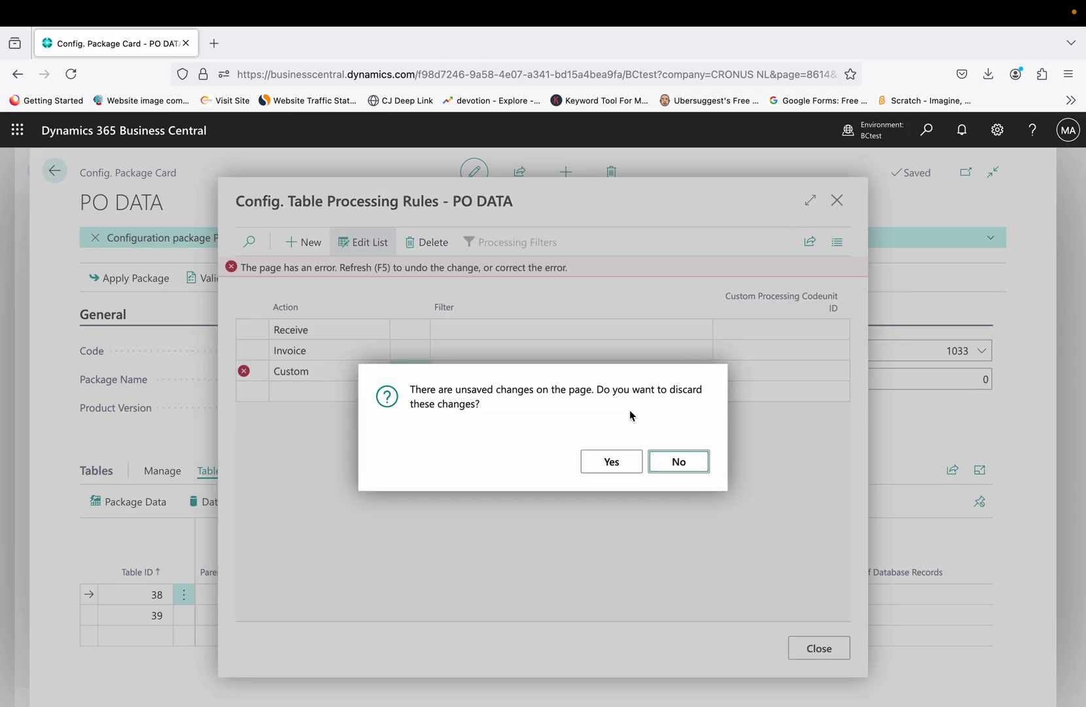
click(616, 465)
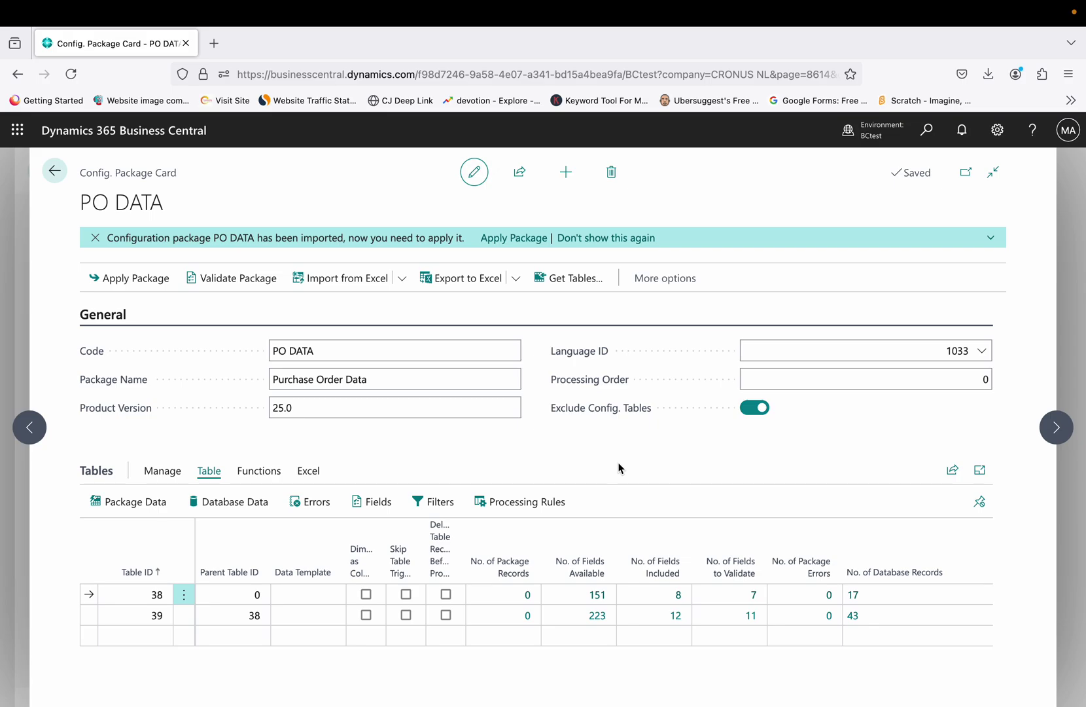
mouse_move(930, 1)
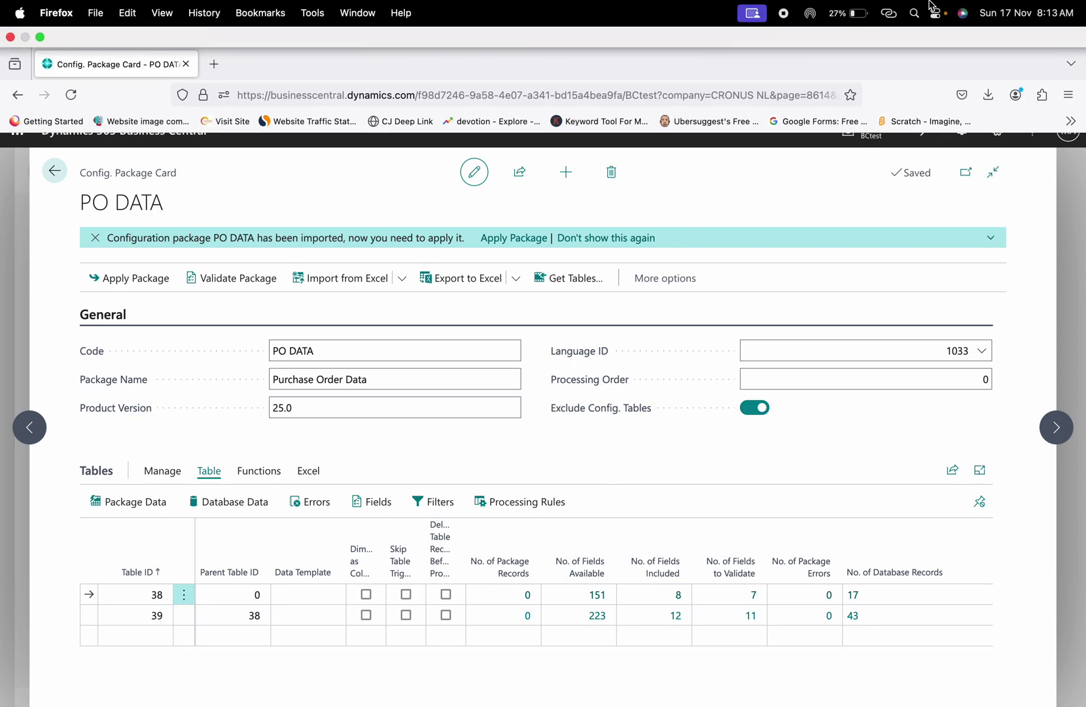